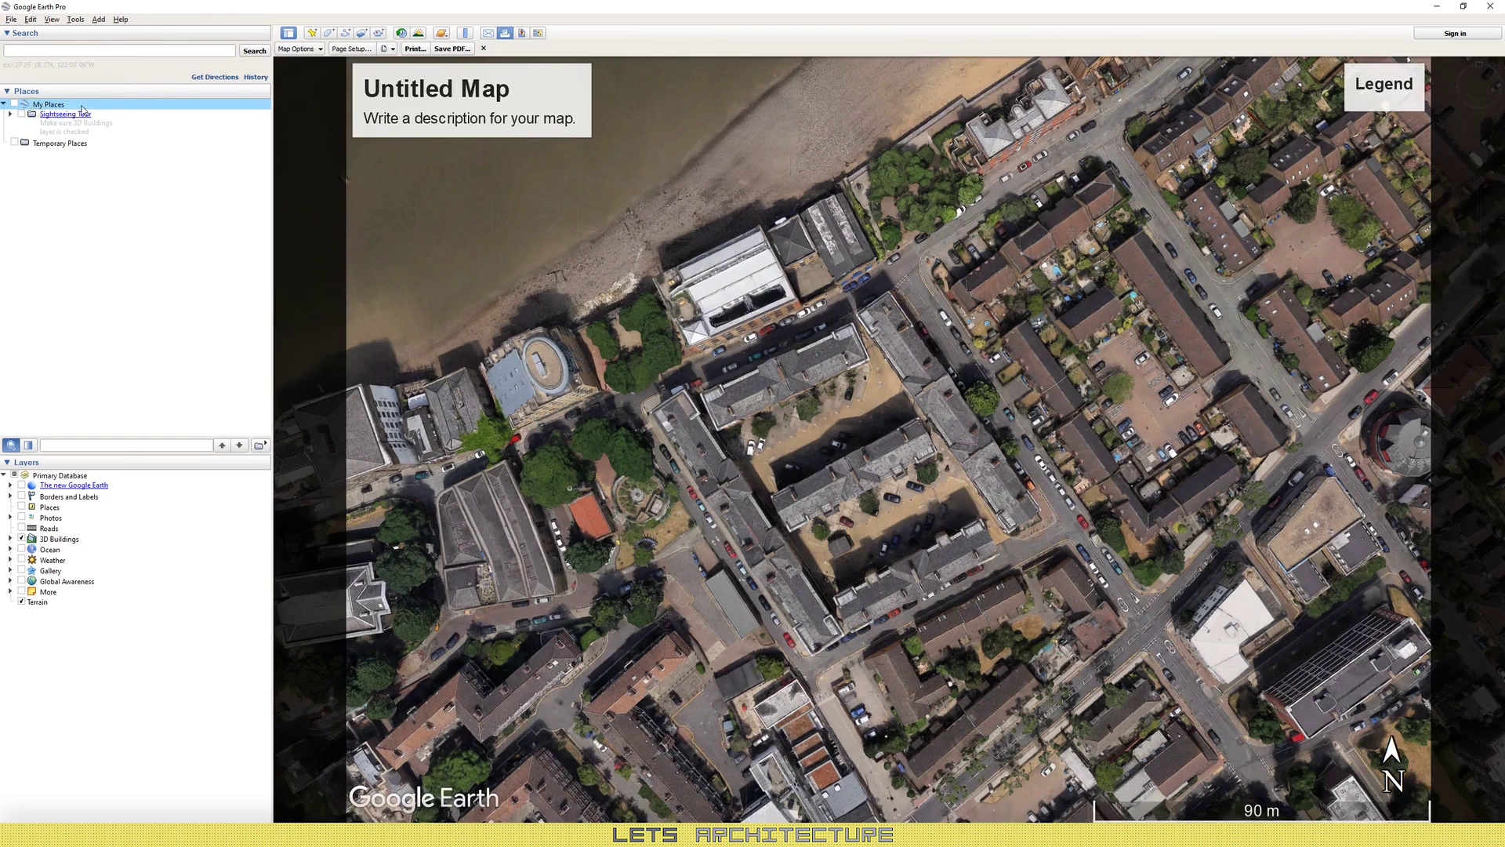
Step: Set the map's page size to A3 in landscape orientation
left_click(351, 49)
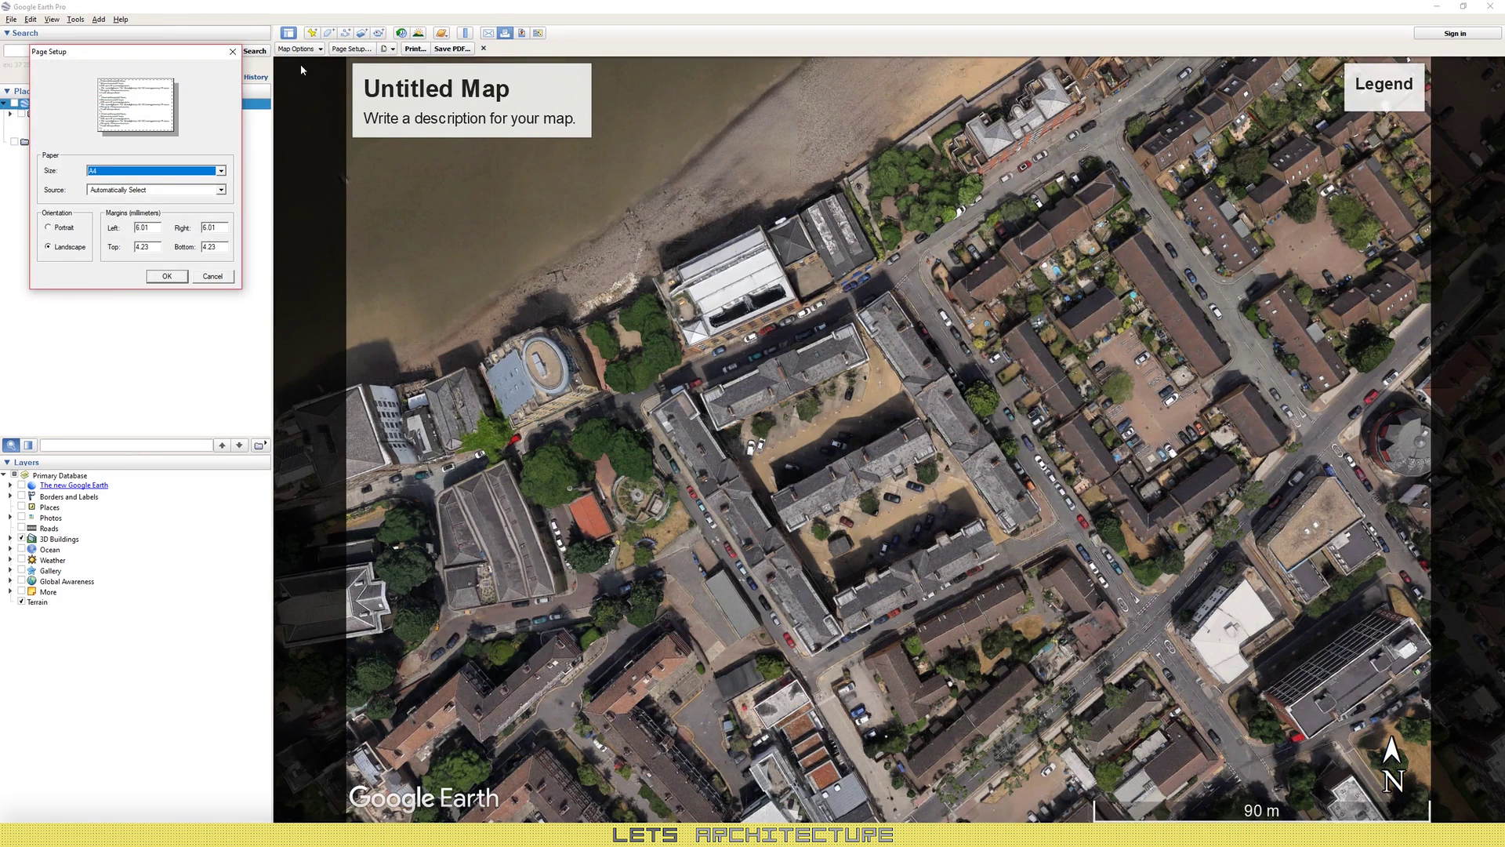
left_click(127, 173)
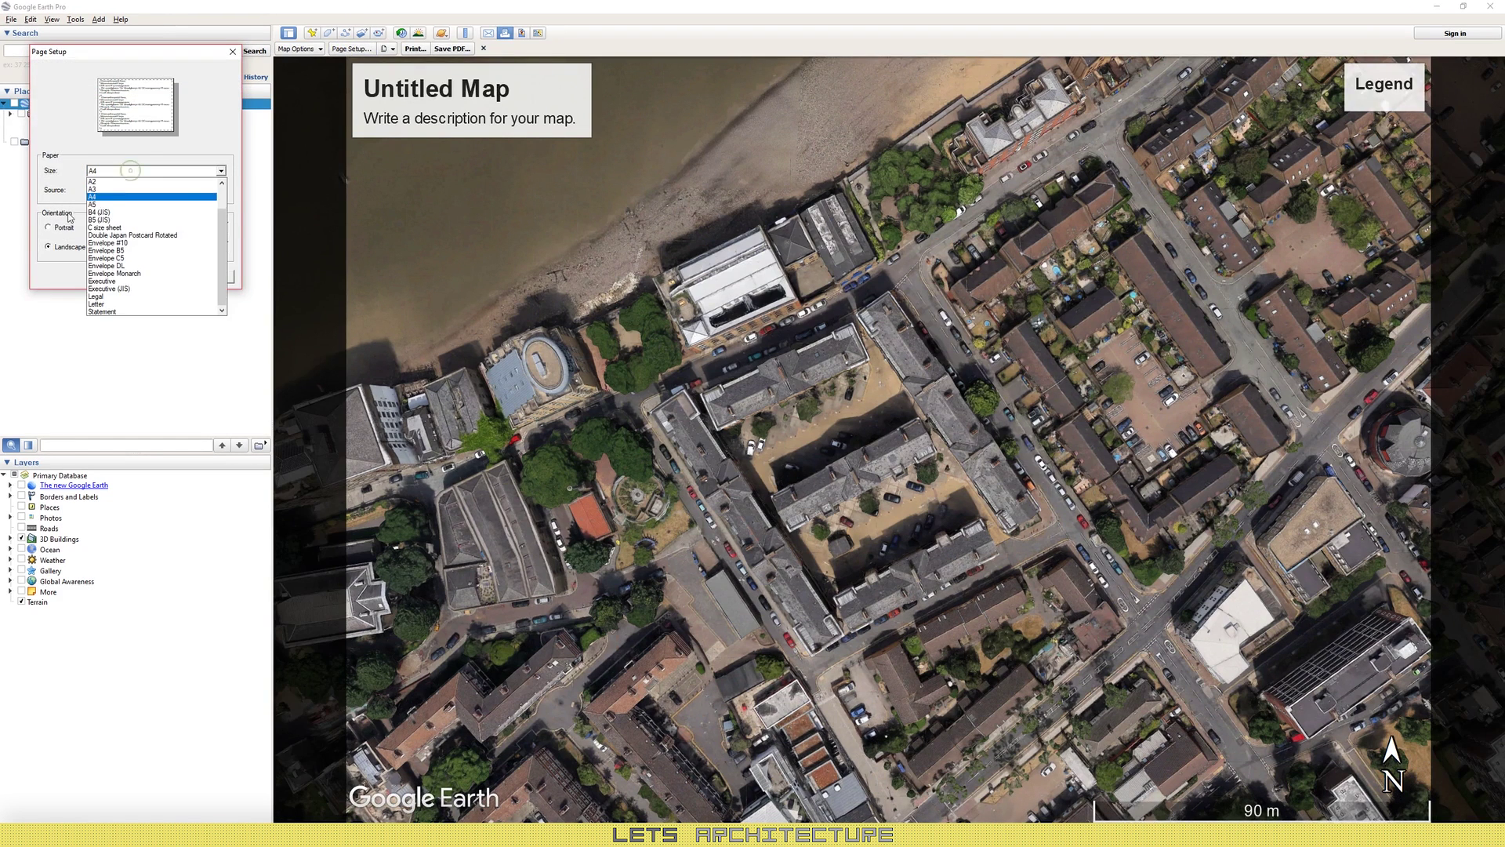
left_click(116, 189)
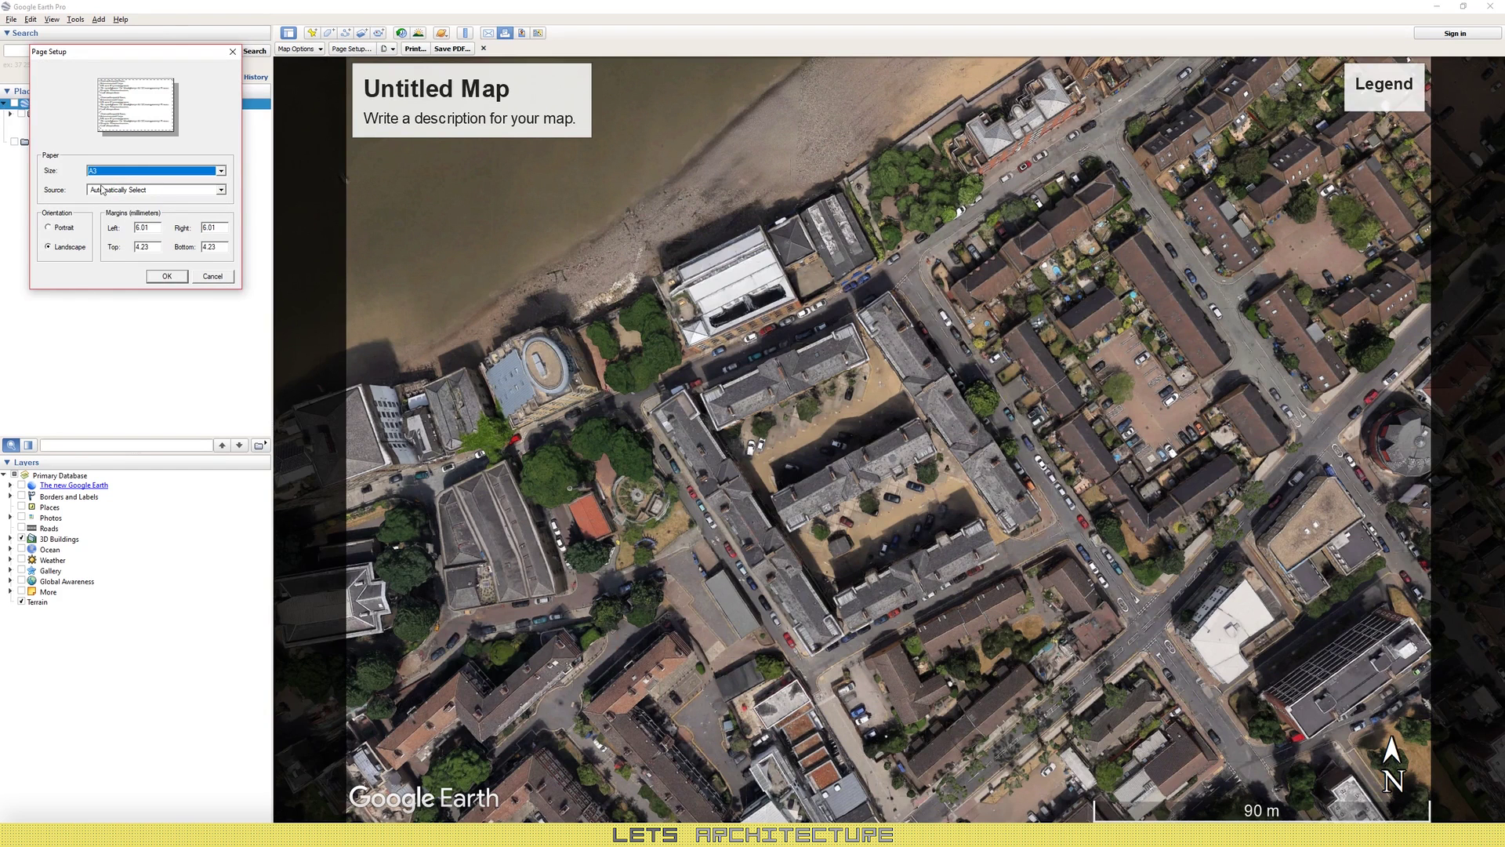
left_click(167, 276)
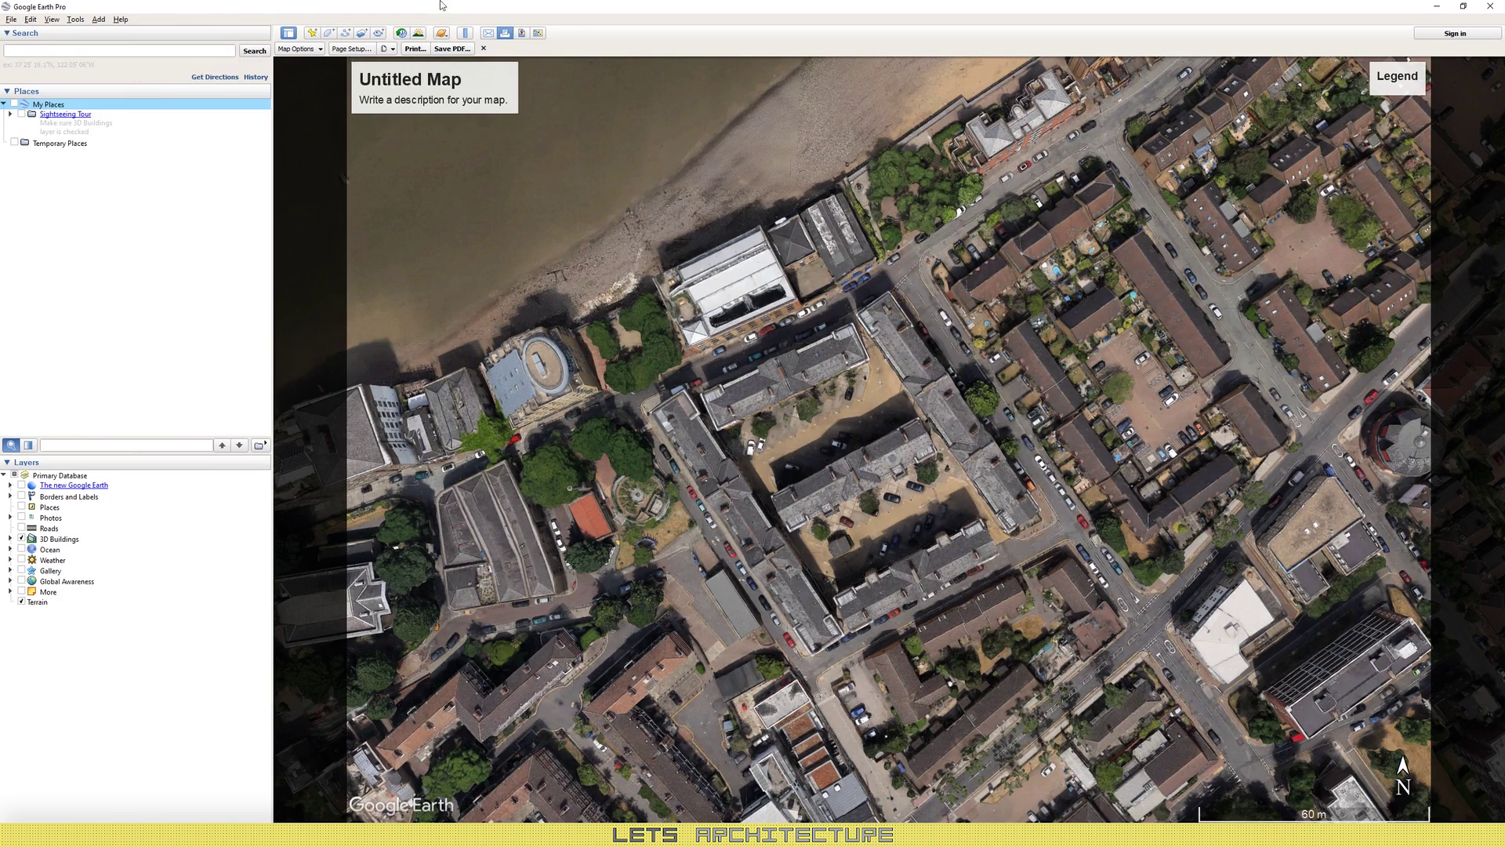
Step: Hide the map's title and description, legend and compass, keep the scale shown, and apply the greyscale styling
left_click(297, 48)
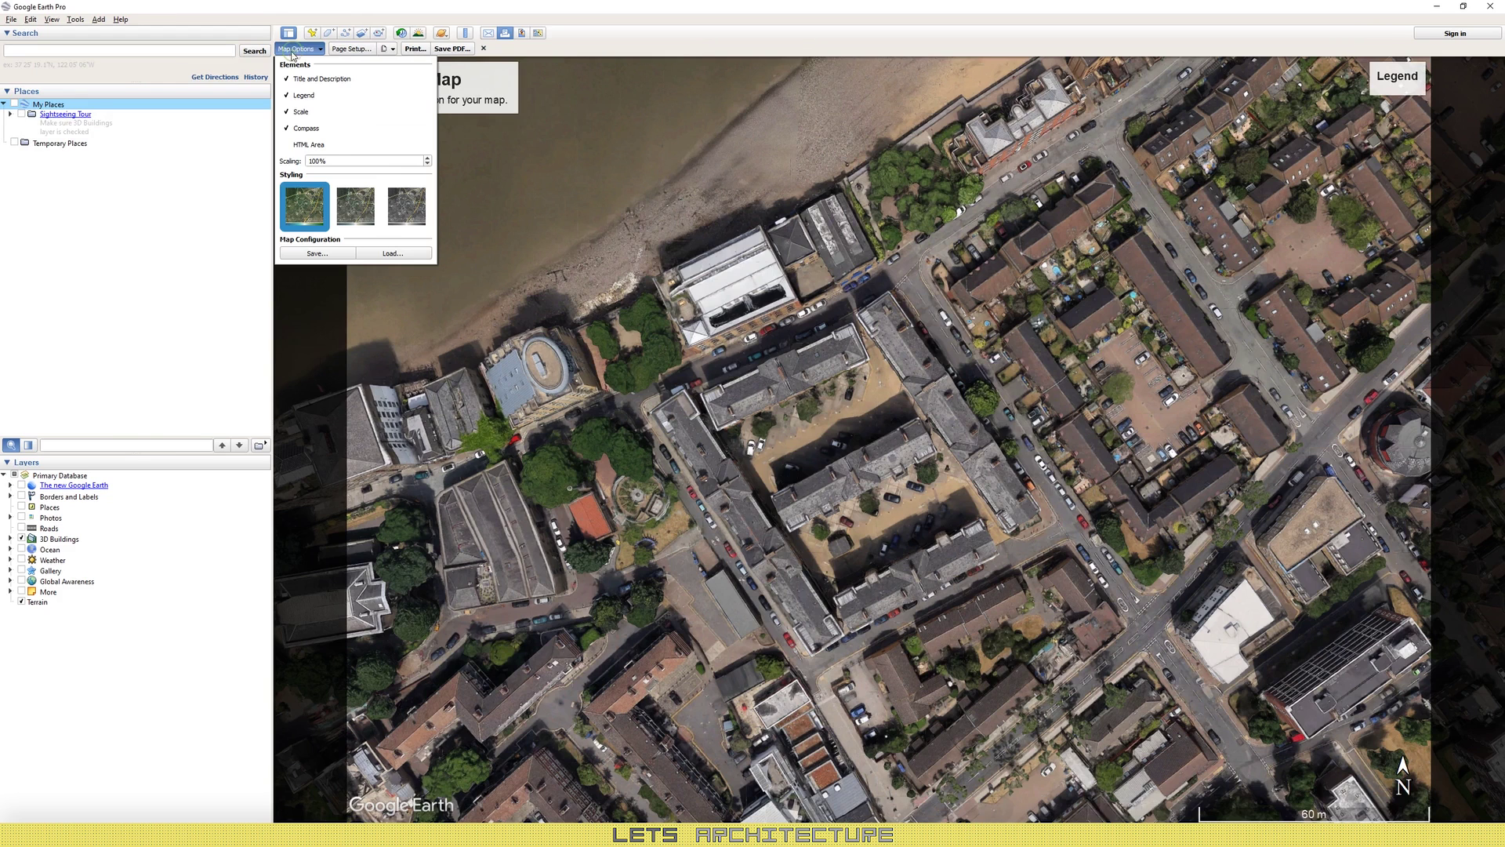
left_click(288, 79)
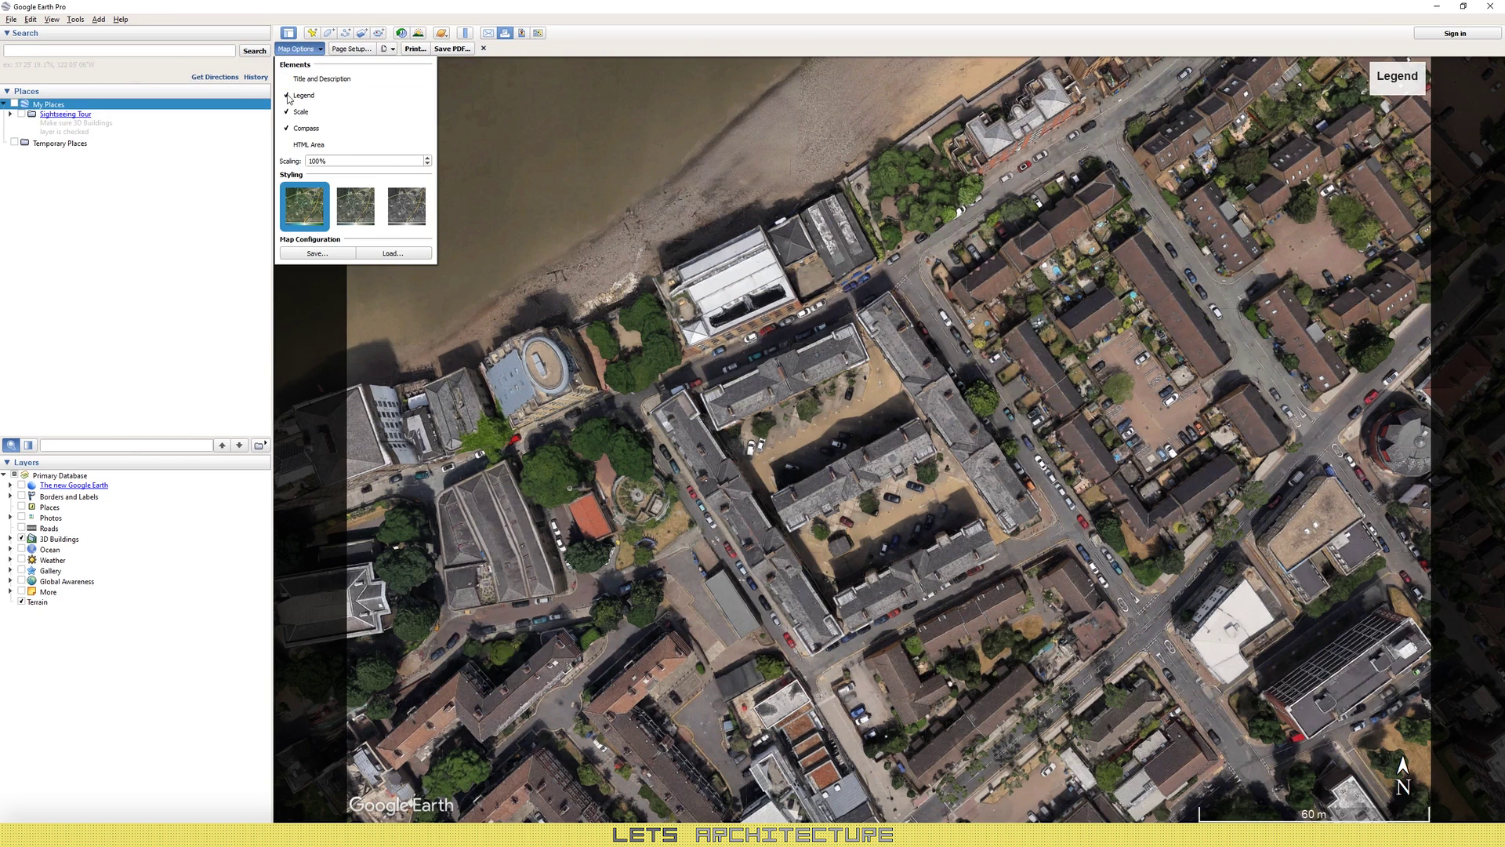
left_click(287, 96)
left_click(287, 112)
left_click(287, 112)
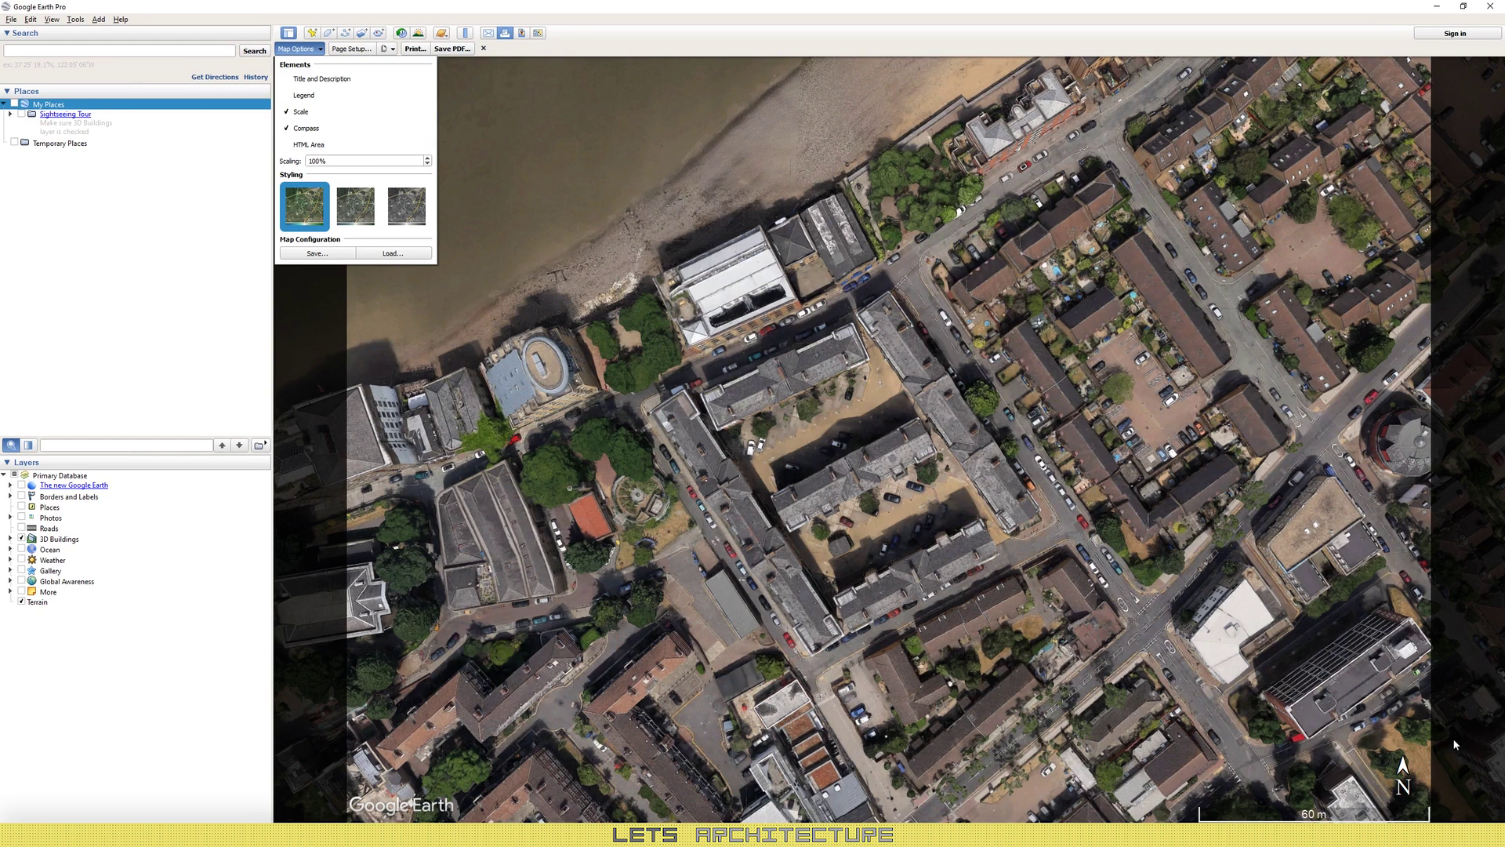
left_click(287, 112)
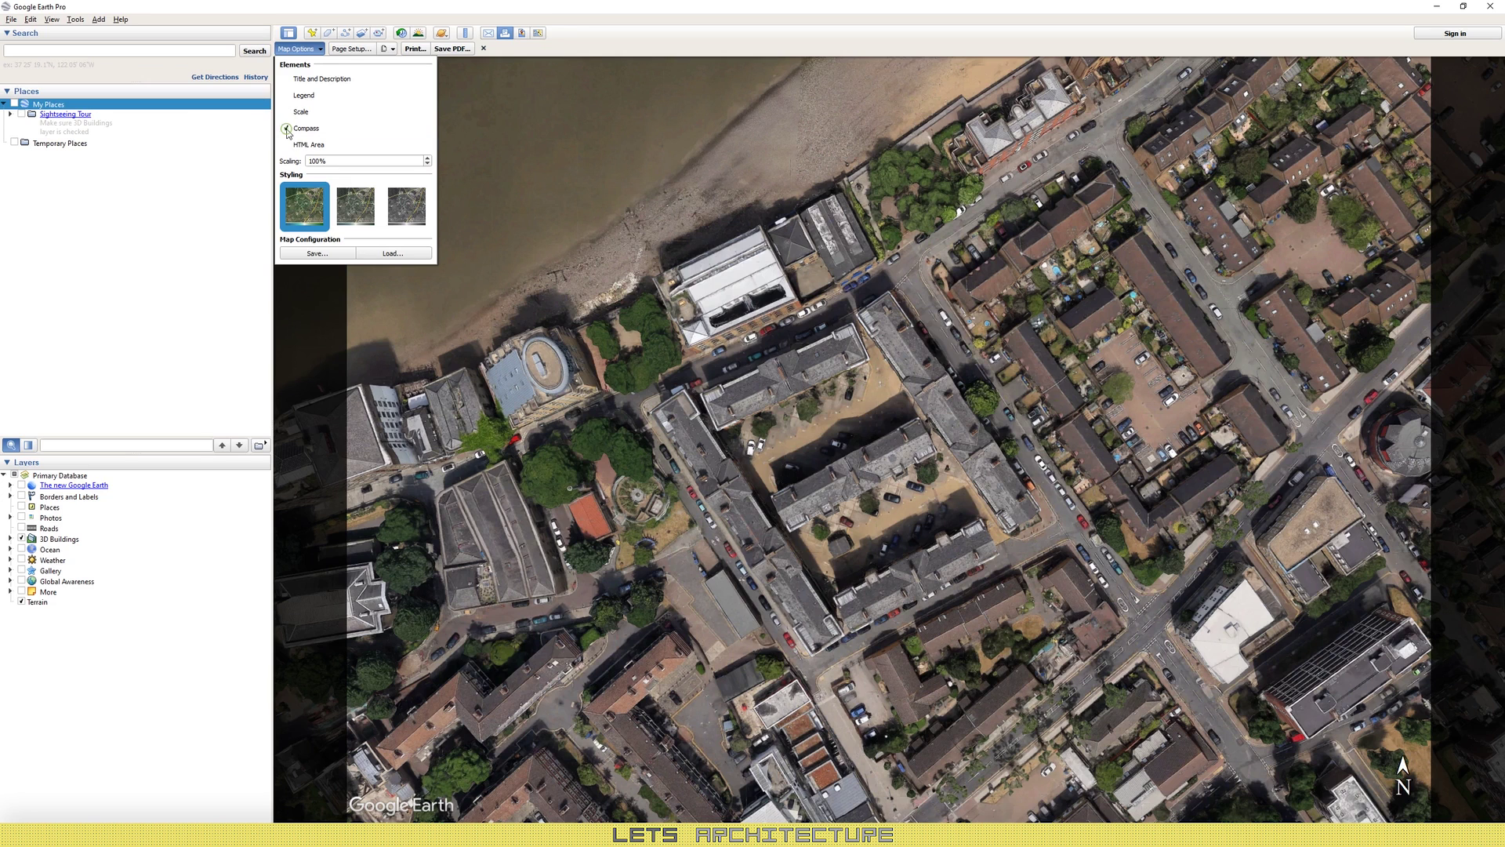
left_click(287, 129)
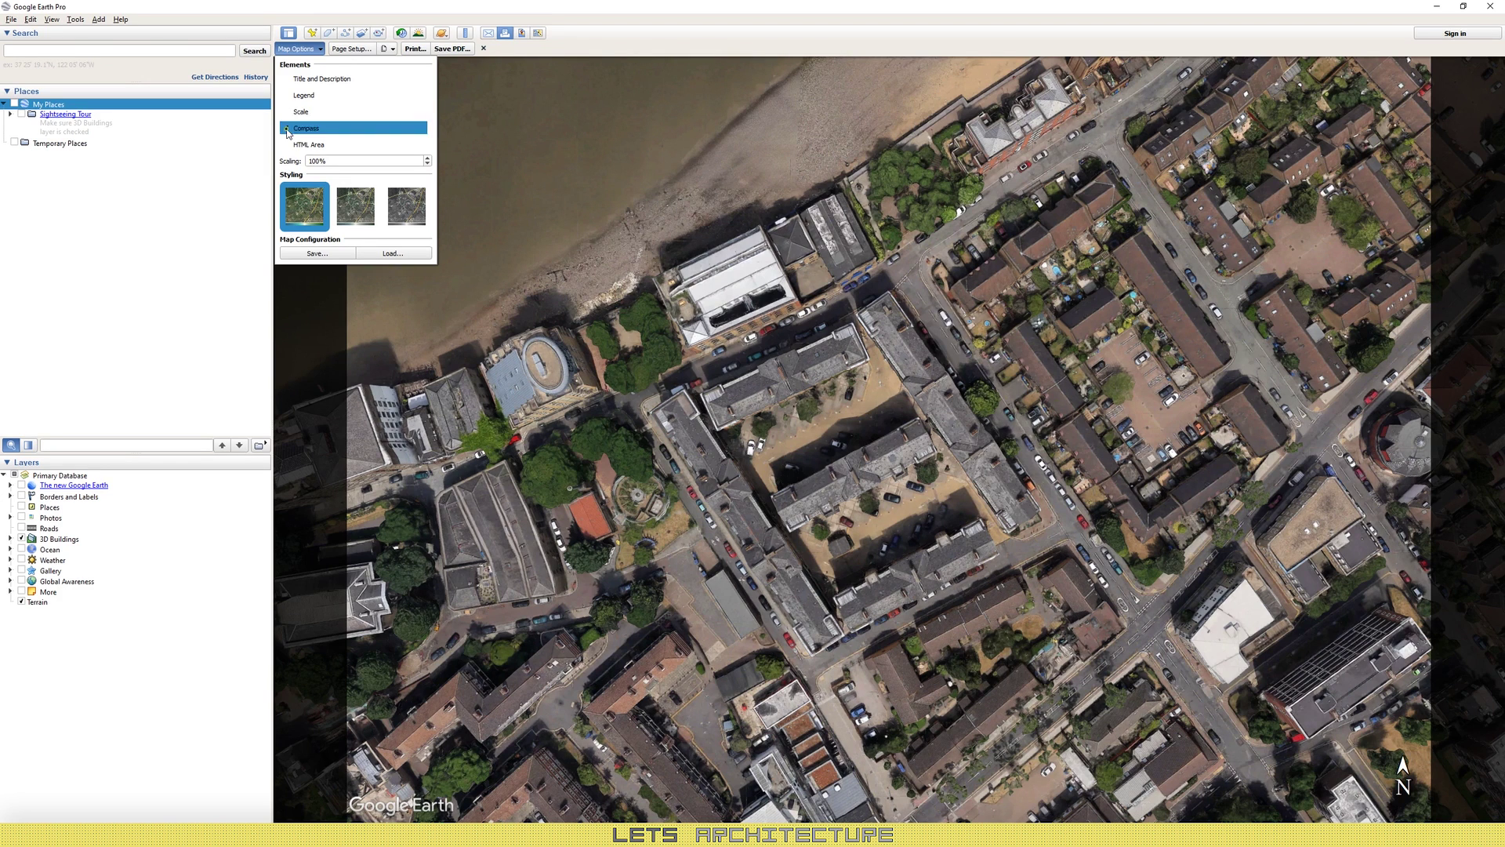
left_click(287, 112)
left_click(406, 205)
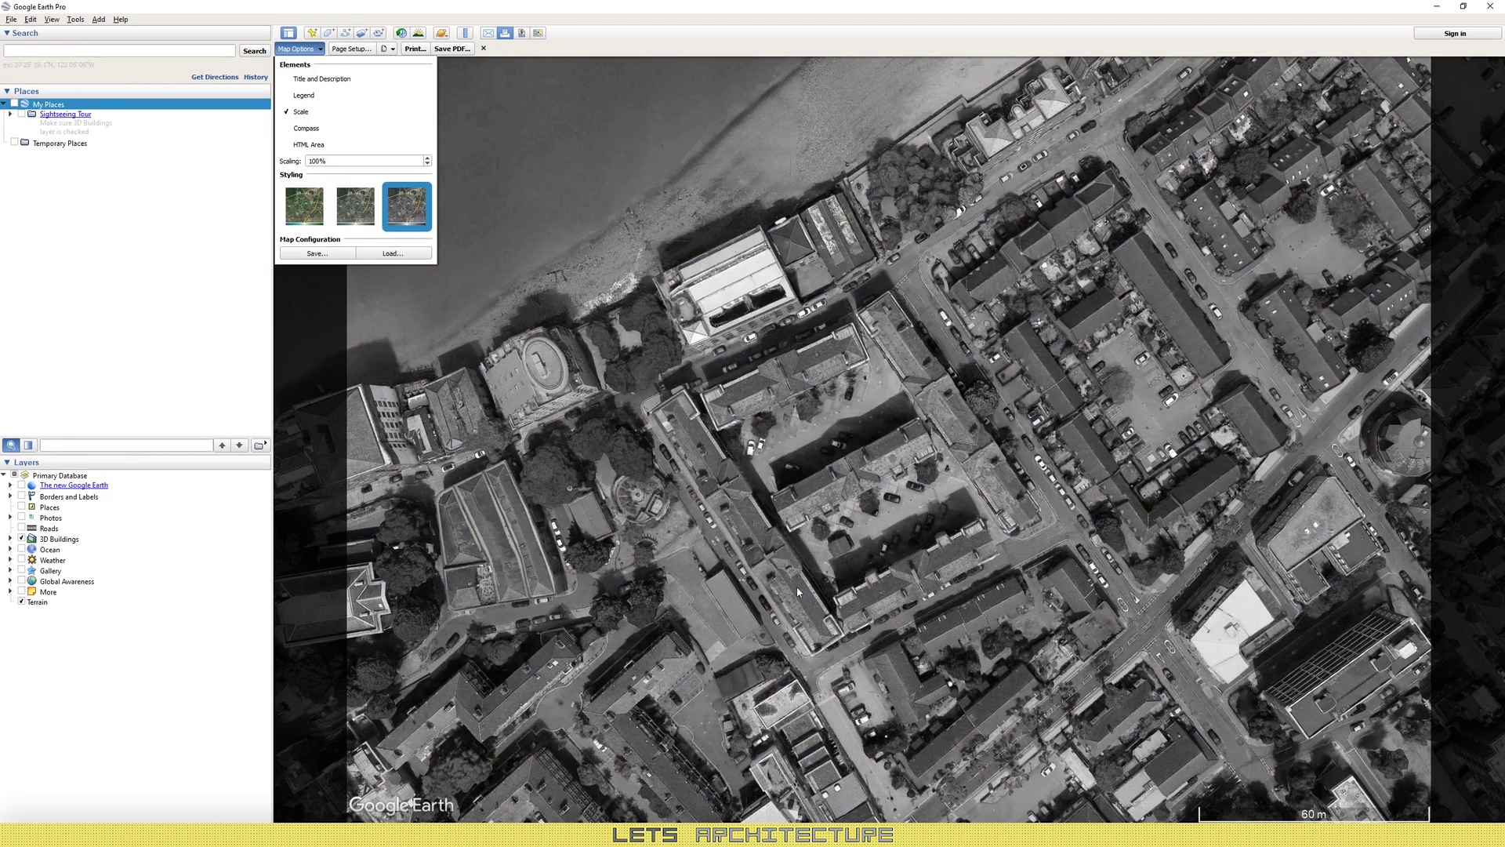
left_click(798, 592)
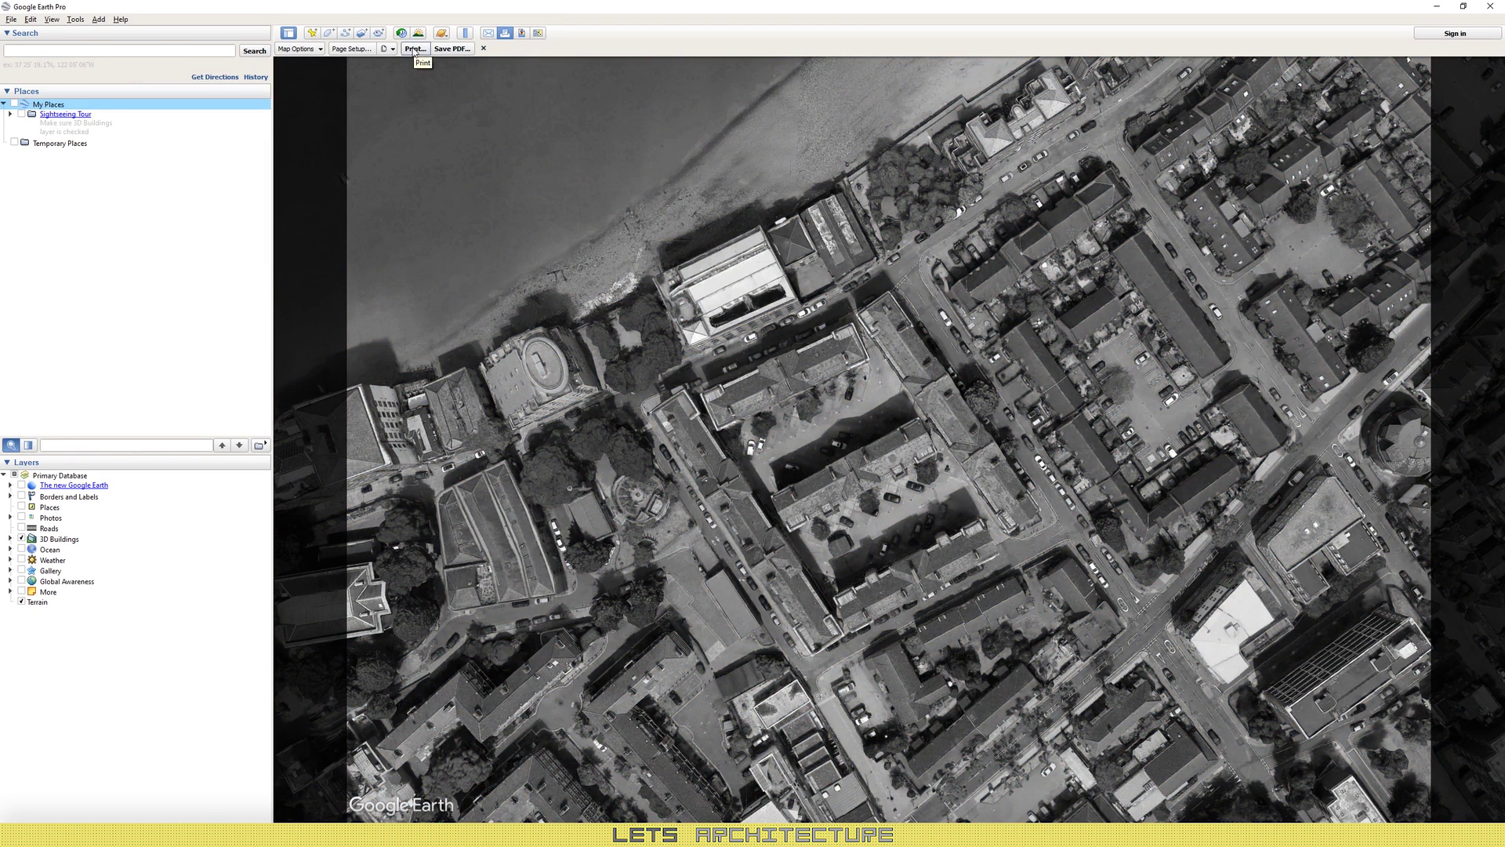
Step: Save the map as a PDF on the Desktop, overwriting the existing map file
left_click(455, 48)
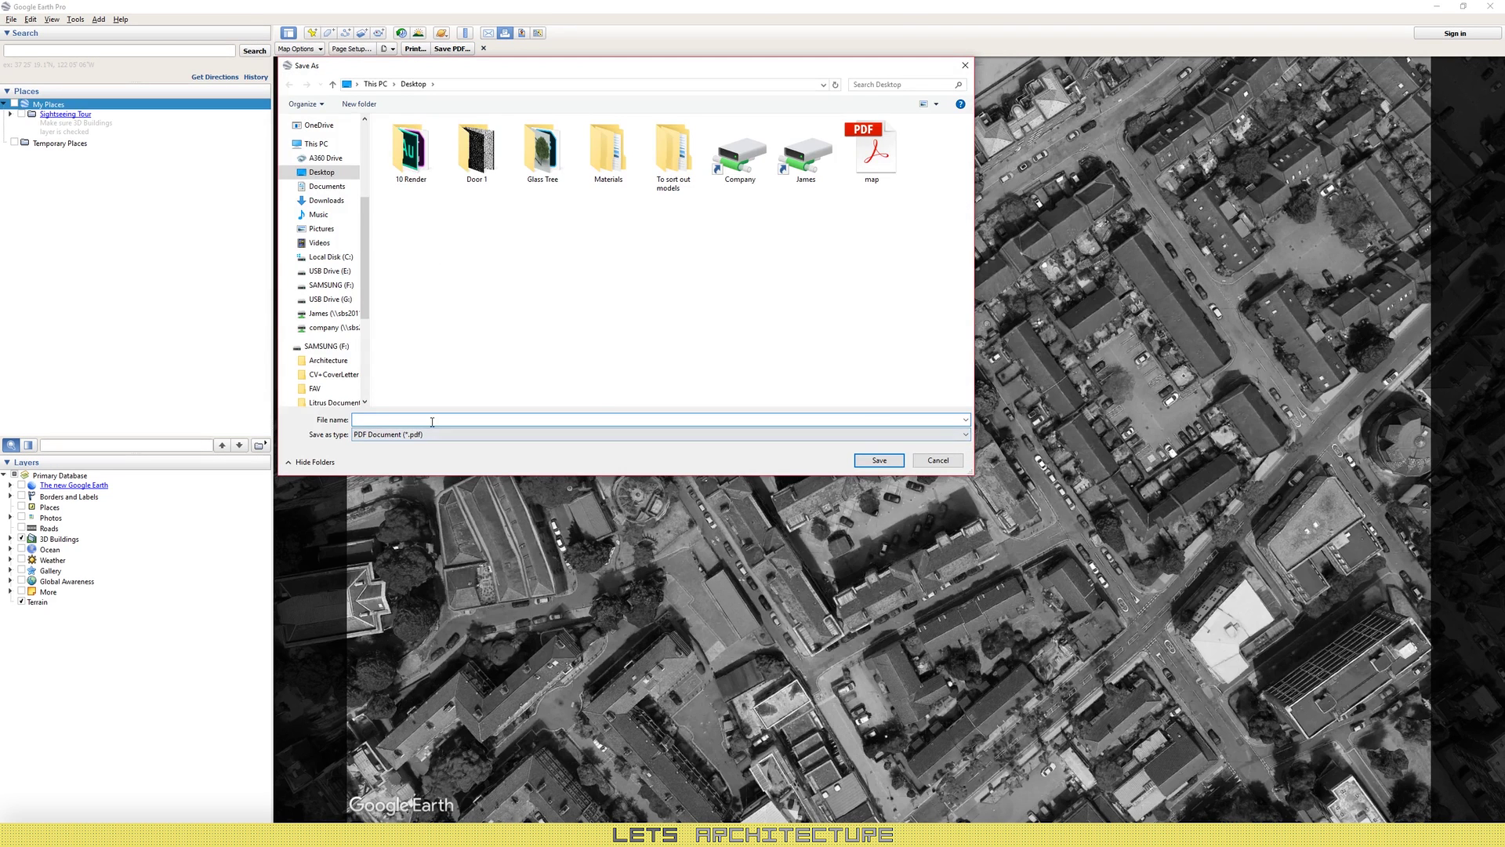
double_click(877, 166)
left_click(779, 423)
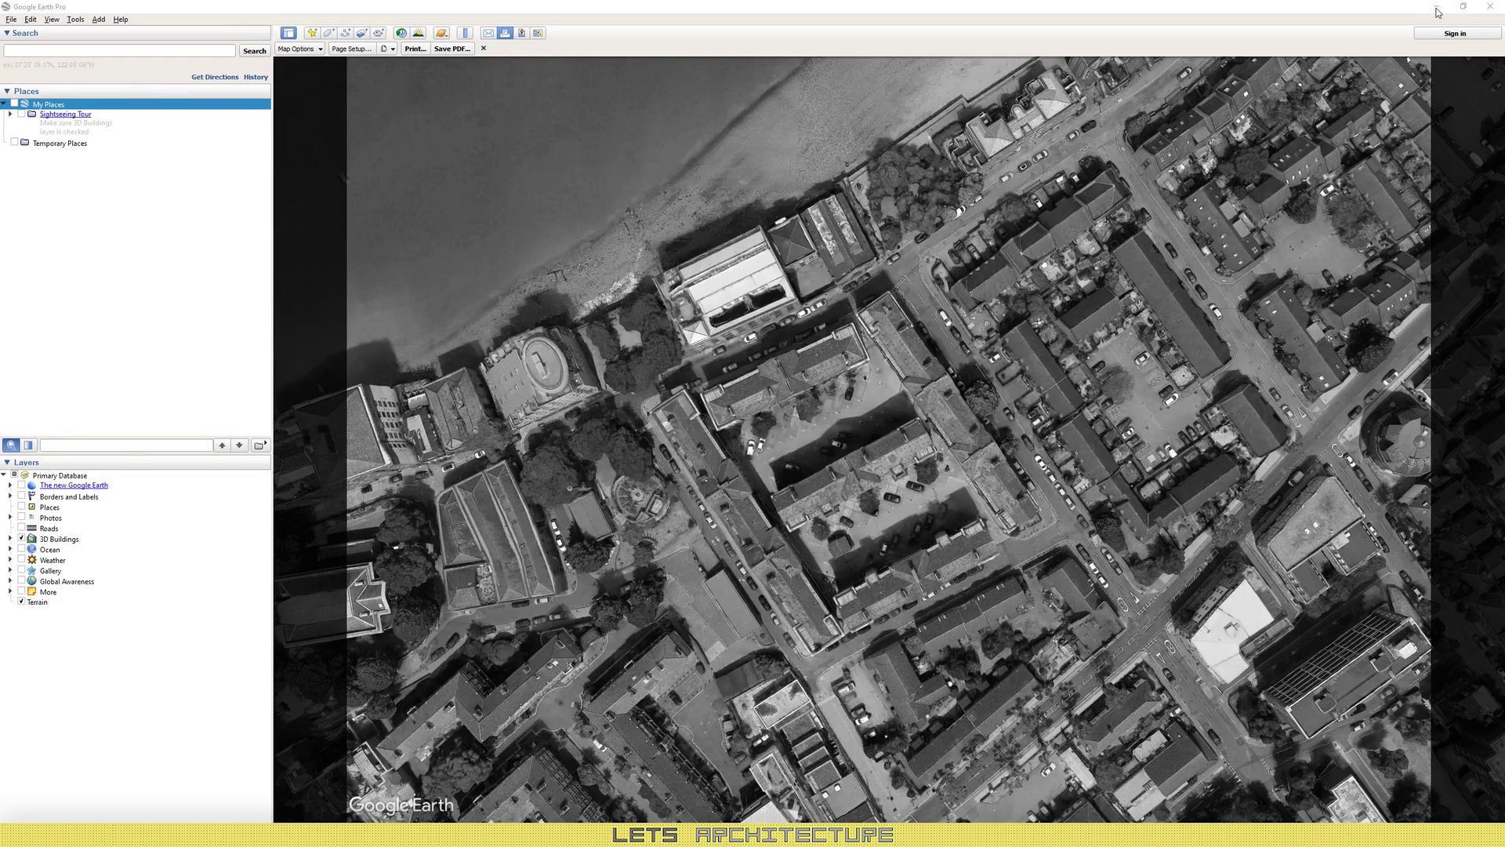
Step: Switch to the desktop and open the map PDF in Adobe Photoshop CC 2018
left_click(1438, 11)
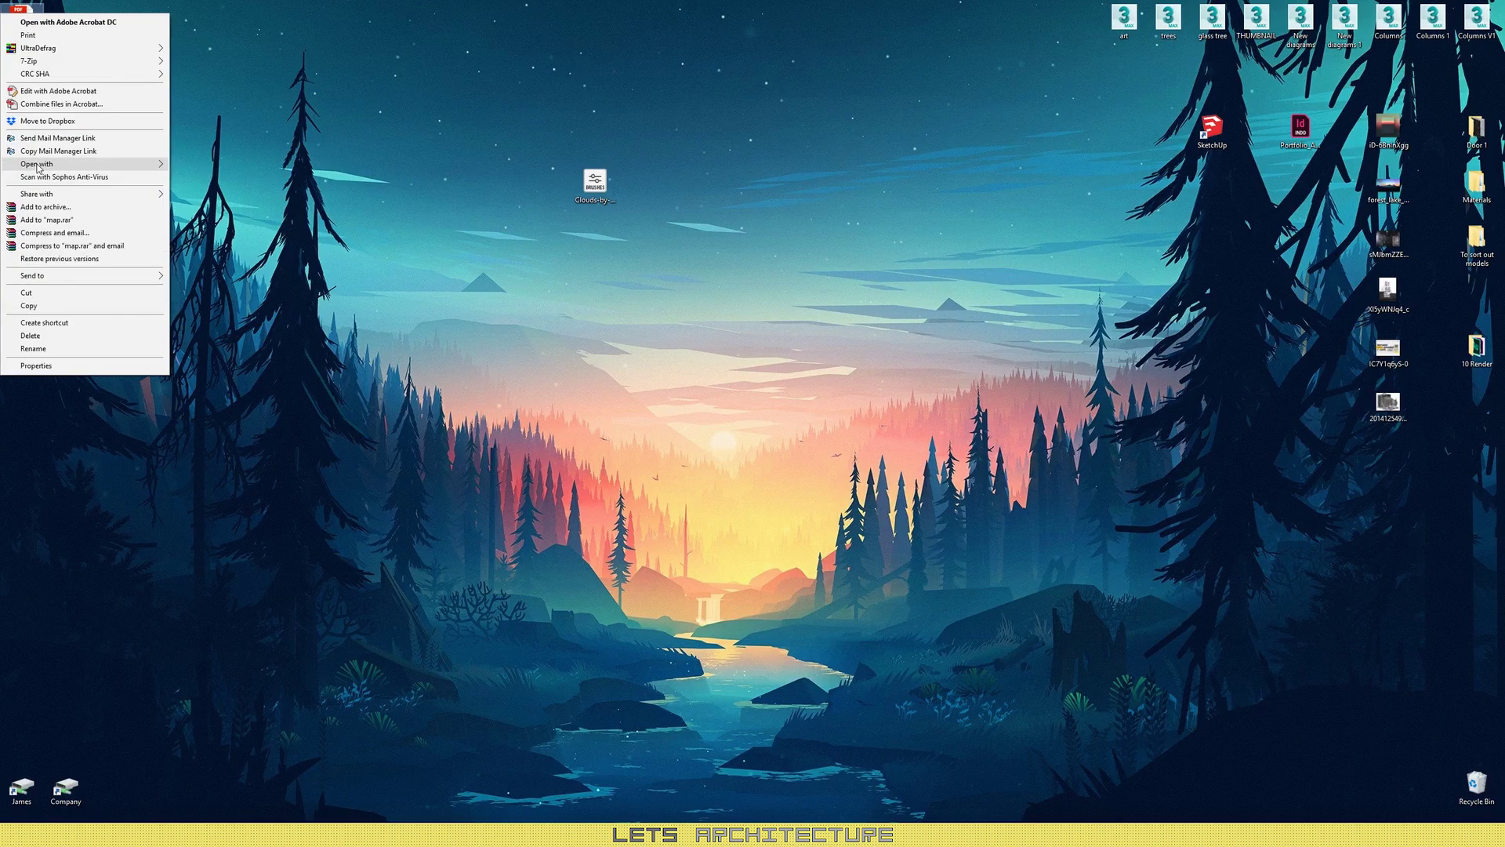
mouse_move(37, 167)
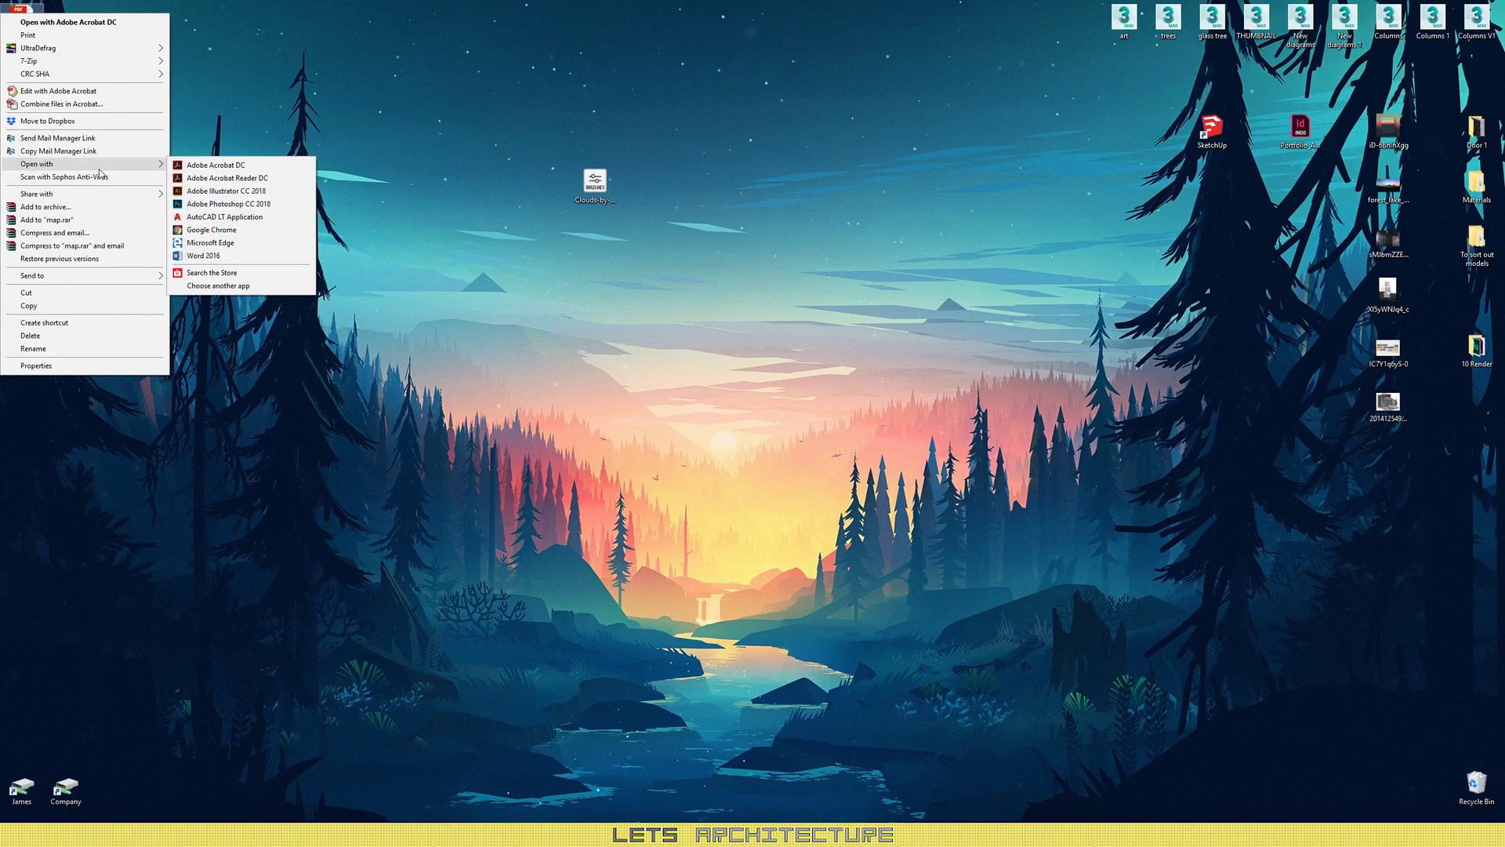
left_click(236, 202)
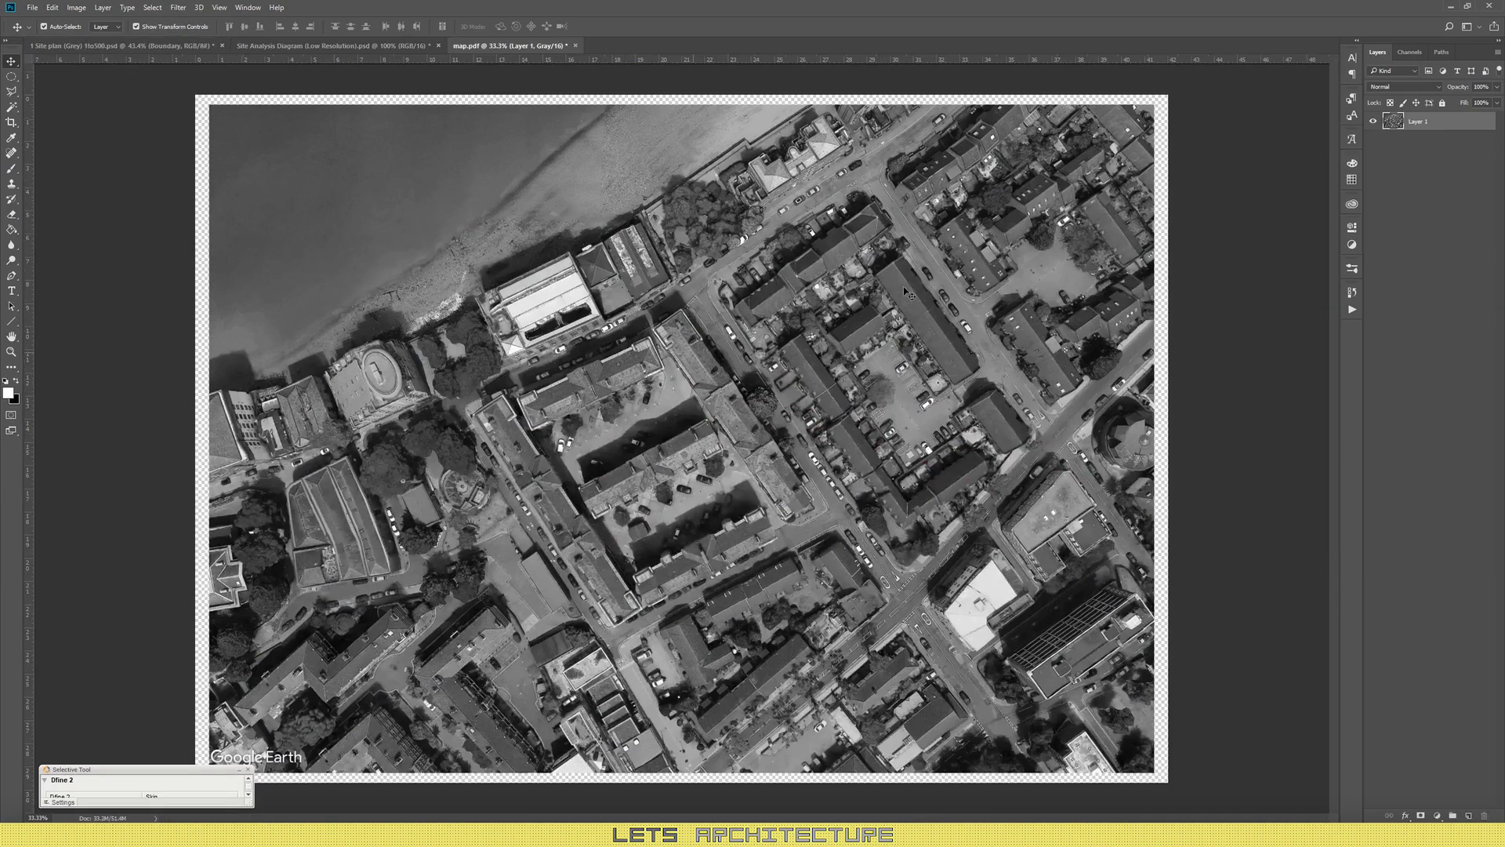
Step: Add a white-filled layer beneath the map image and turn it into the background layer
left_click(1469, 815)
key("g")
left_click(907, 294)
left_click_drag(1440, 122, 1440, 147)
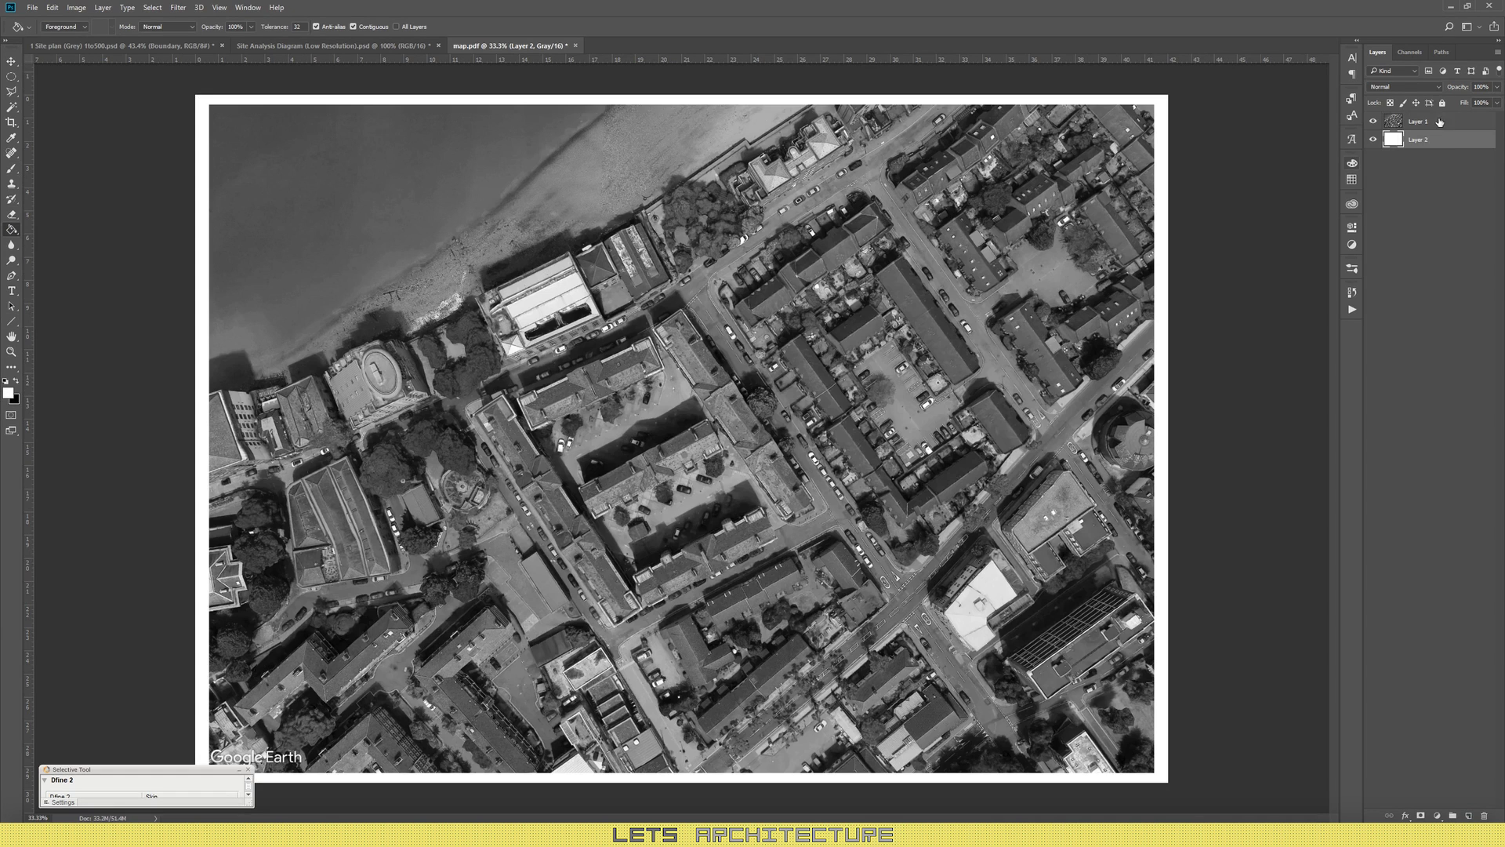
Step: Rename the map layer as Base and duplicate it
double_click(1424, 140)
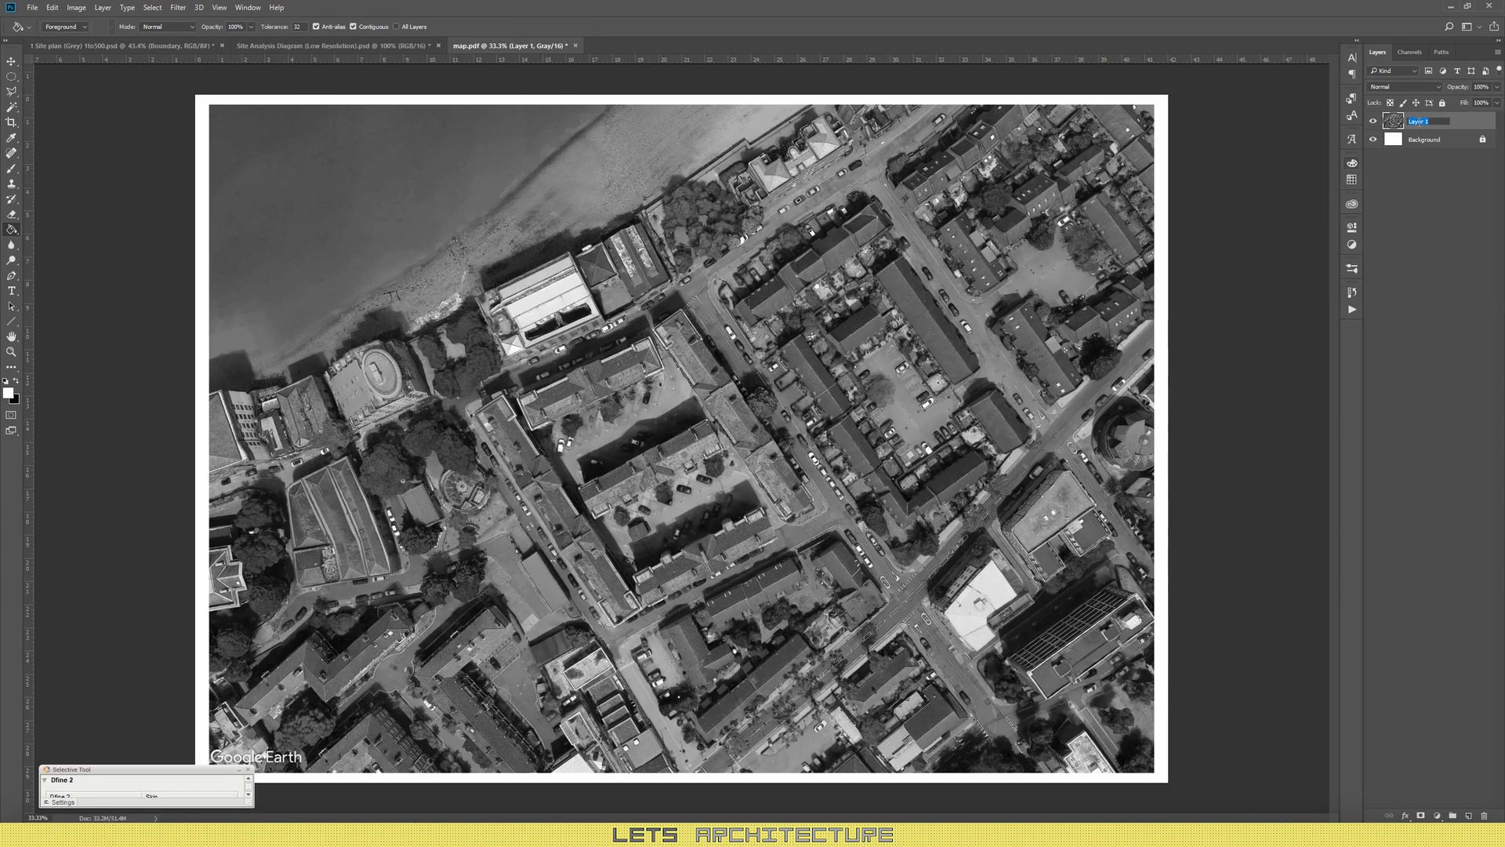
key("ctrl+j")
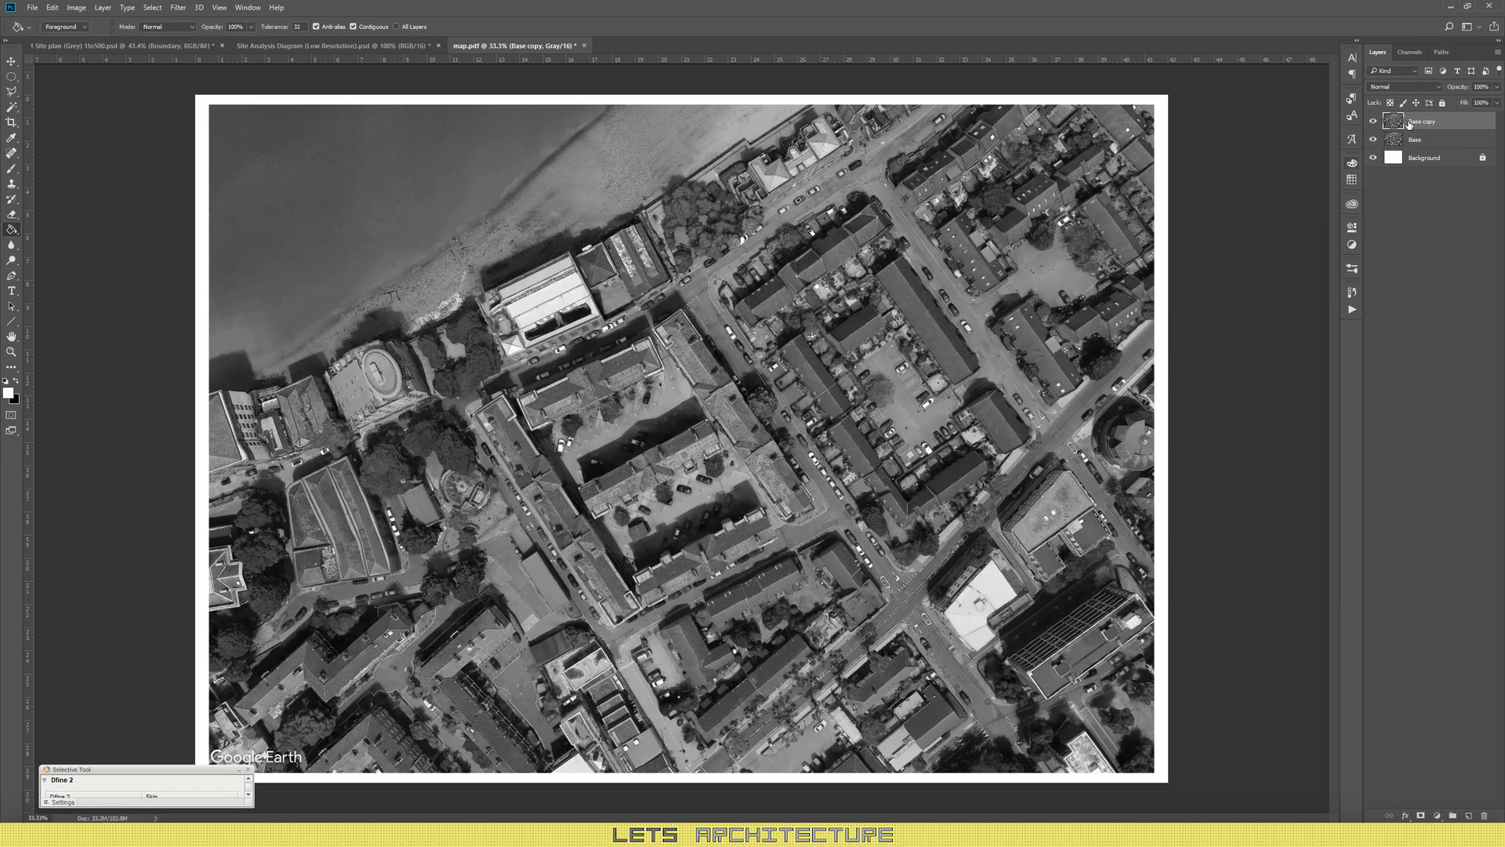
Step: Lock both the Base and Base copy layers, and hide the Base layer
left_click(1425, 145)
left_click(1442, 103)
left_click(1373, 140)
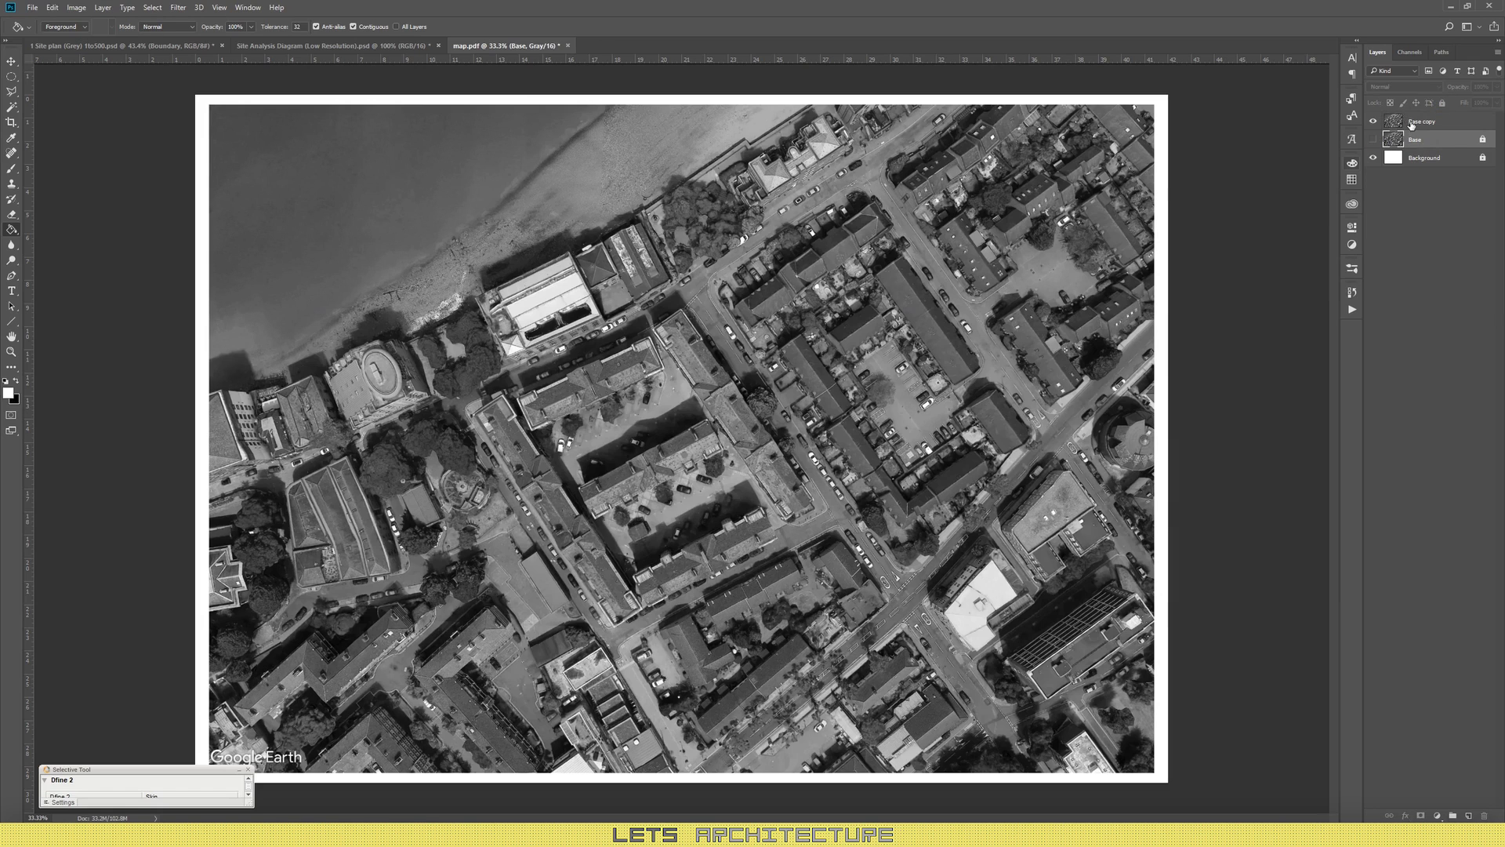
left_click(1419, 125)
left_click(1443, 103)
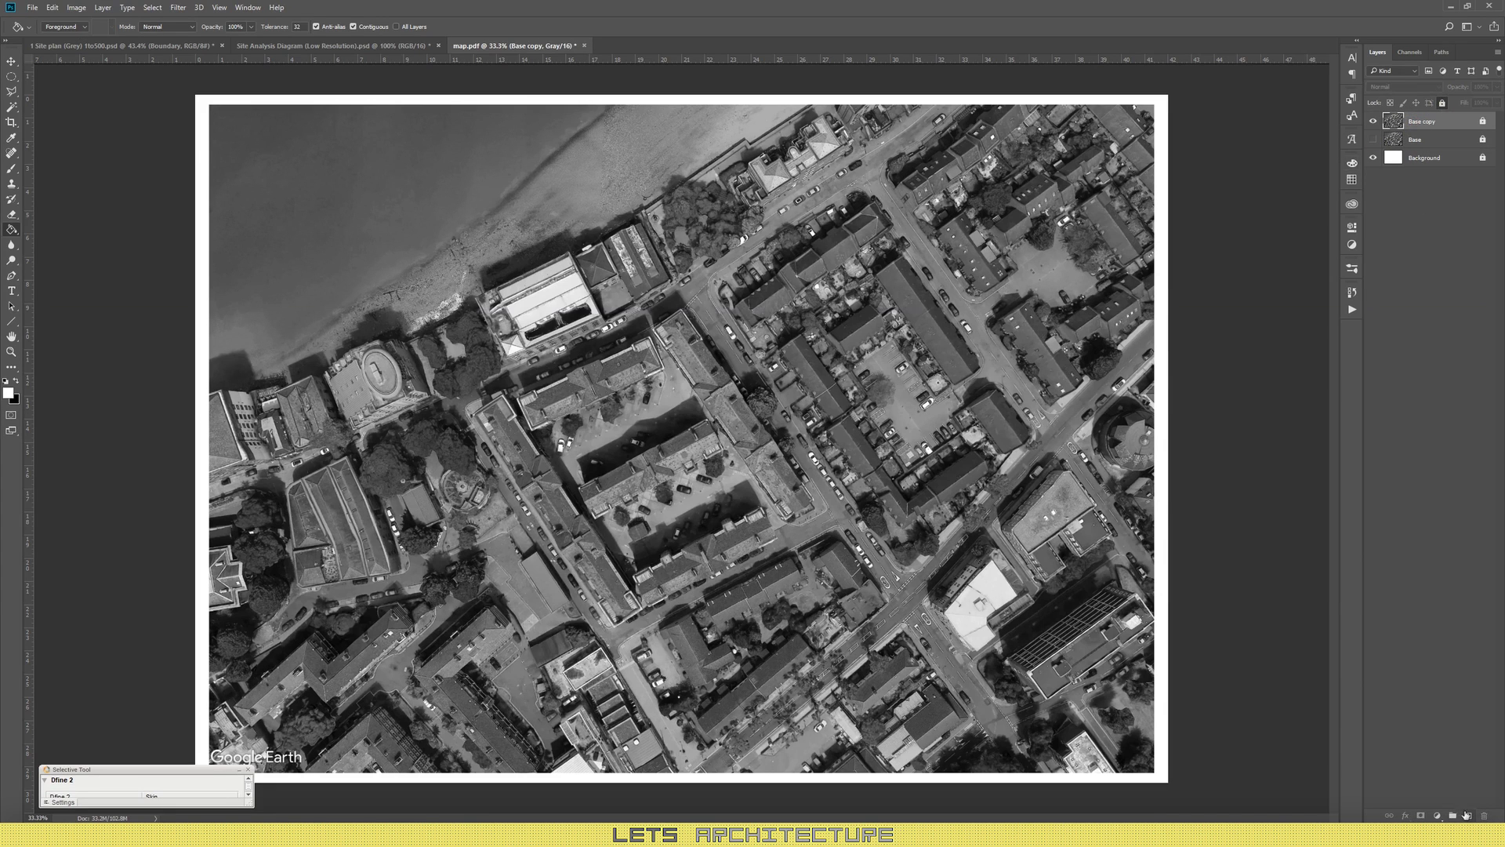
Step: Create a new layer above Base copy and name it Fog
left_click(1468, 815)
double_click(1419, 121)
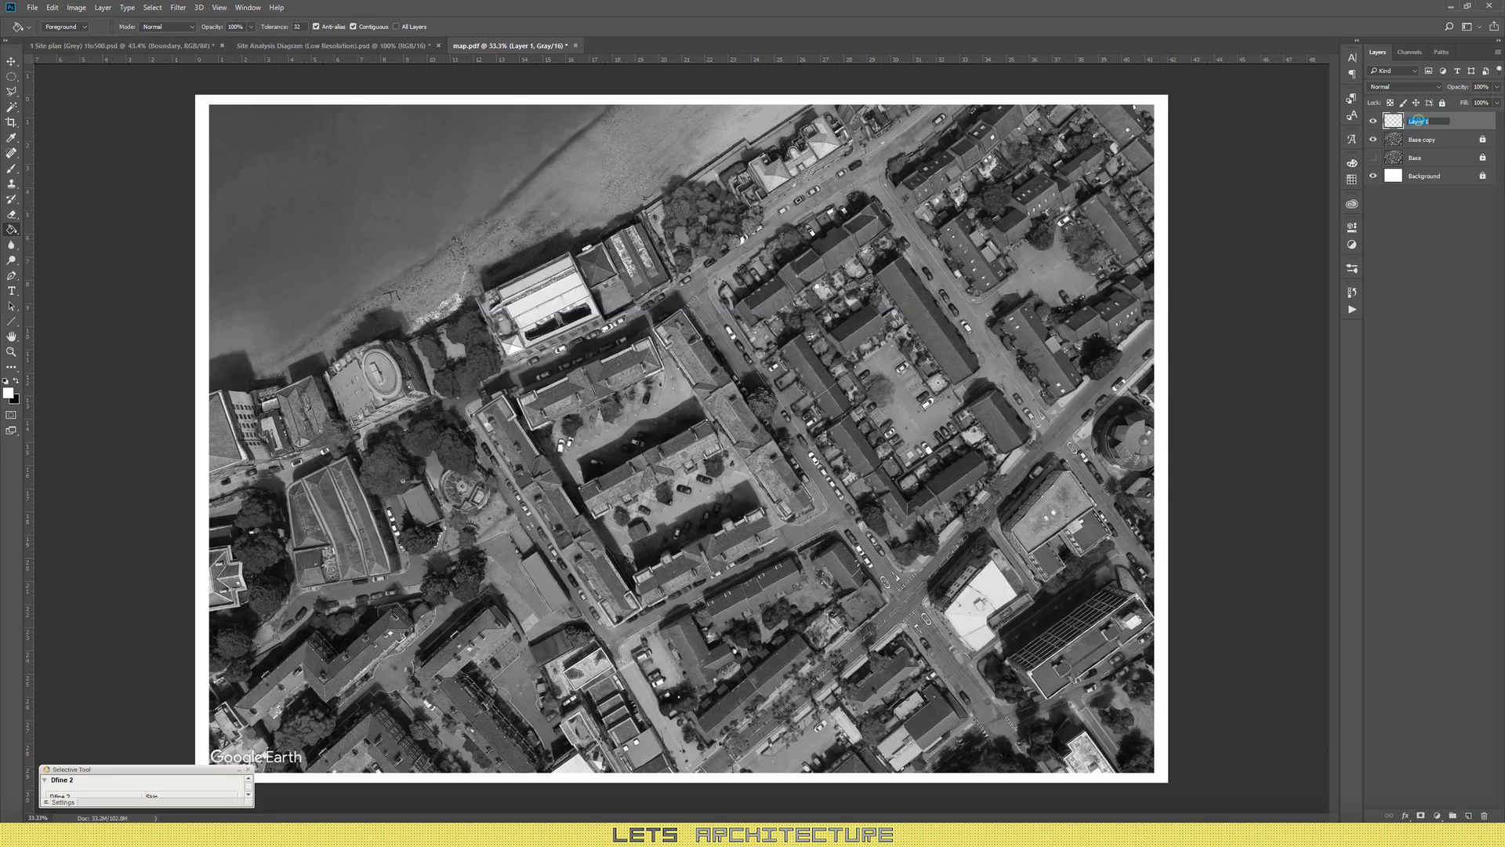
type("Fog")
key("Return")
Step: Set up the Brush tool with the Soft Round brush at a size of 2520 px
key("b")
key("F5")
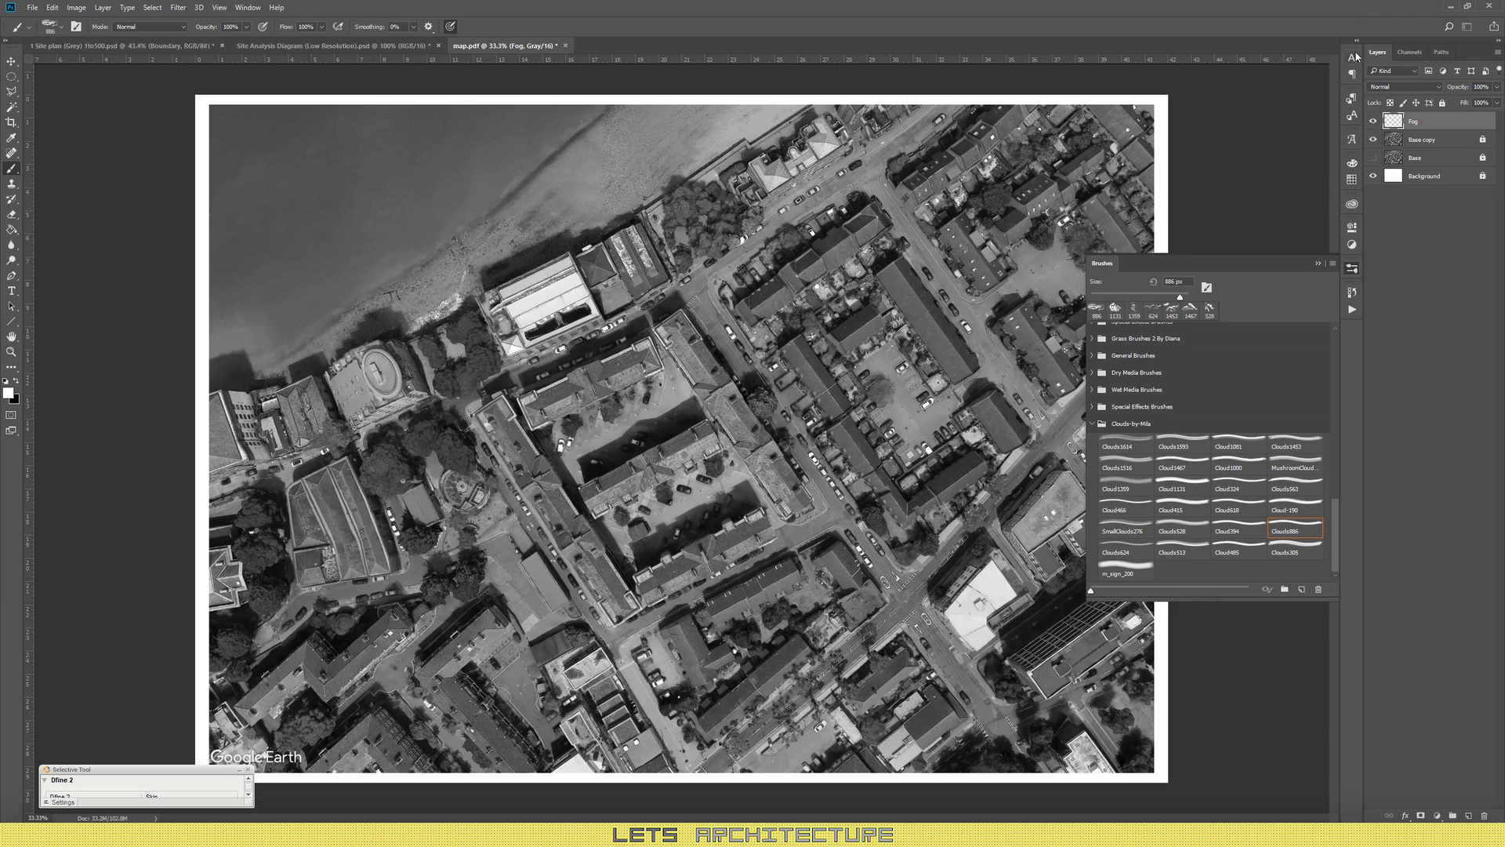
left_click(247, 7)
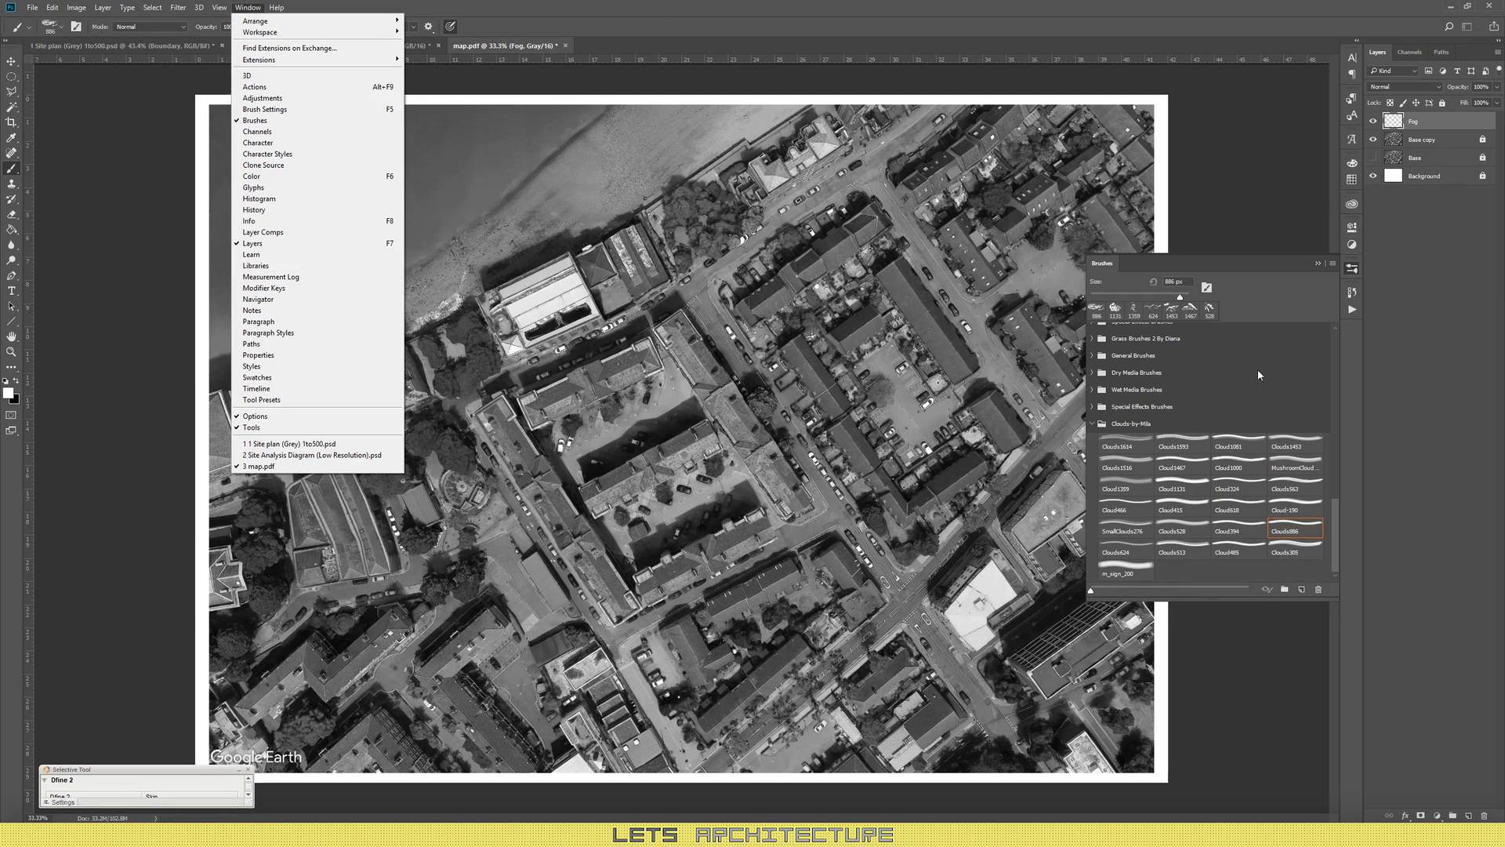
left_click_drag(1338, 525, 1348, 350)
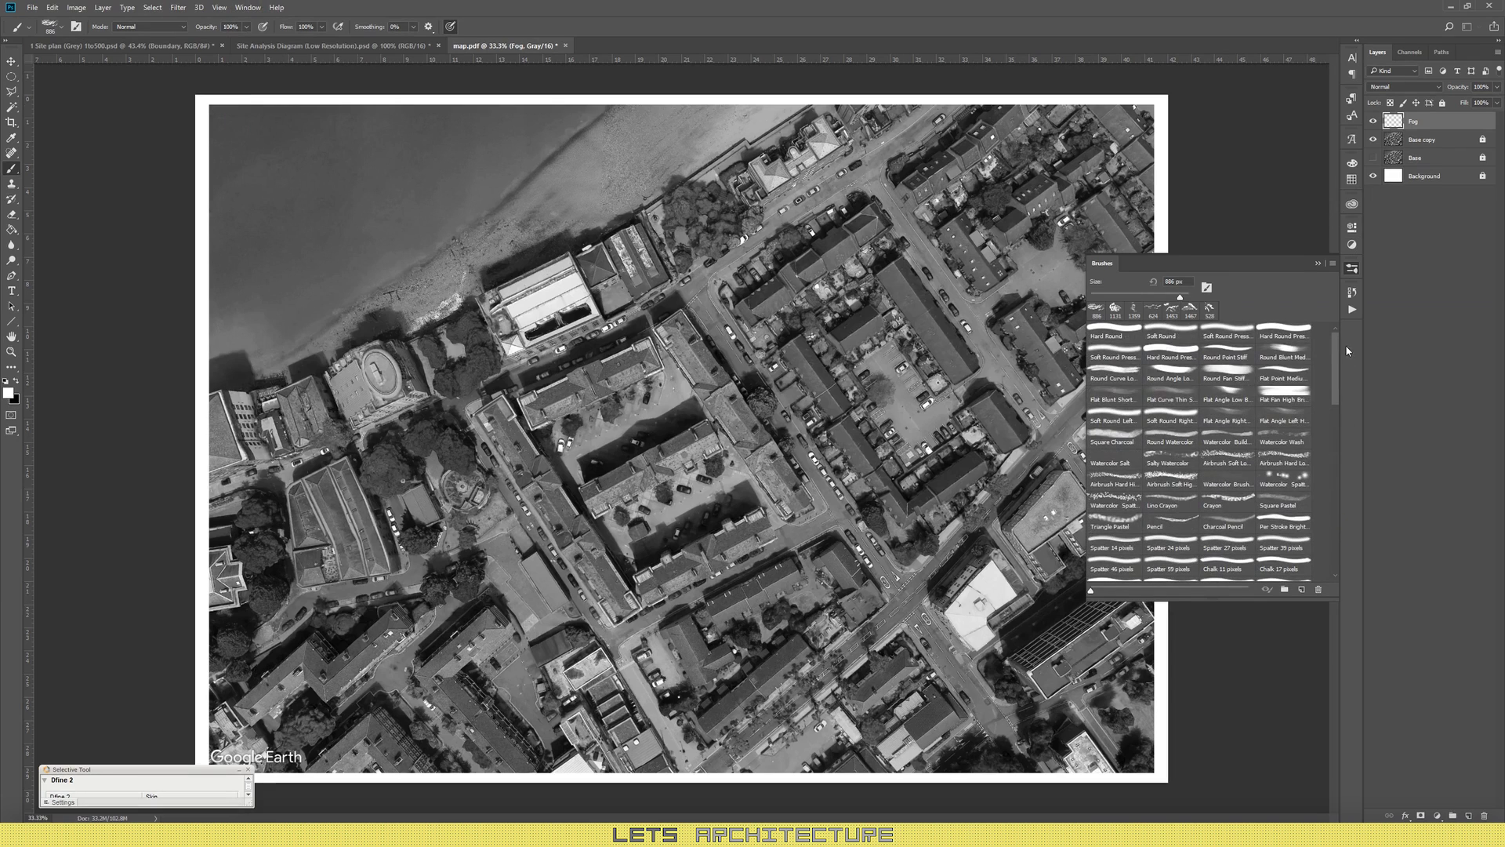
left_click(1170, 333)
right_click(711, 297)
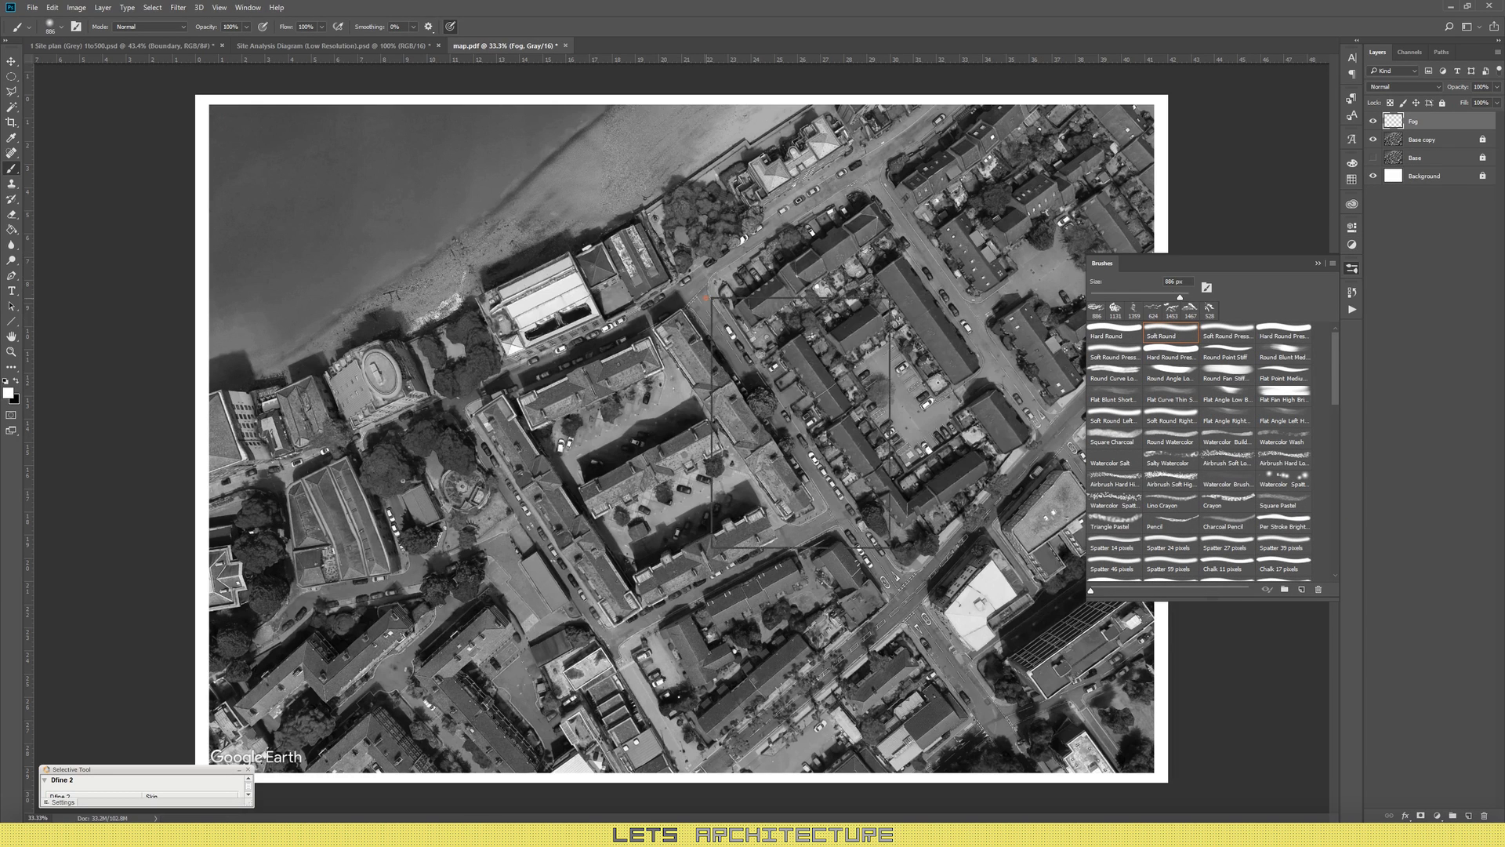
left_click_drag(836, 327, 839, 327)
Step: Try a white dab over the river, undo it, and set the brush opacity to 5%
left_click(325, 126)
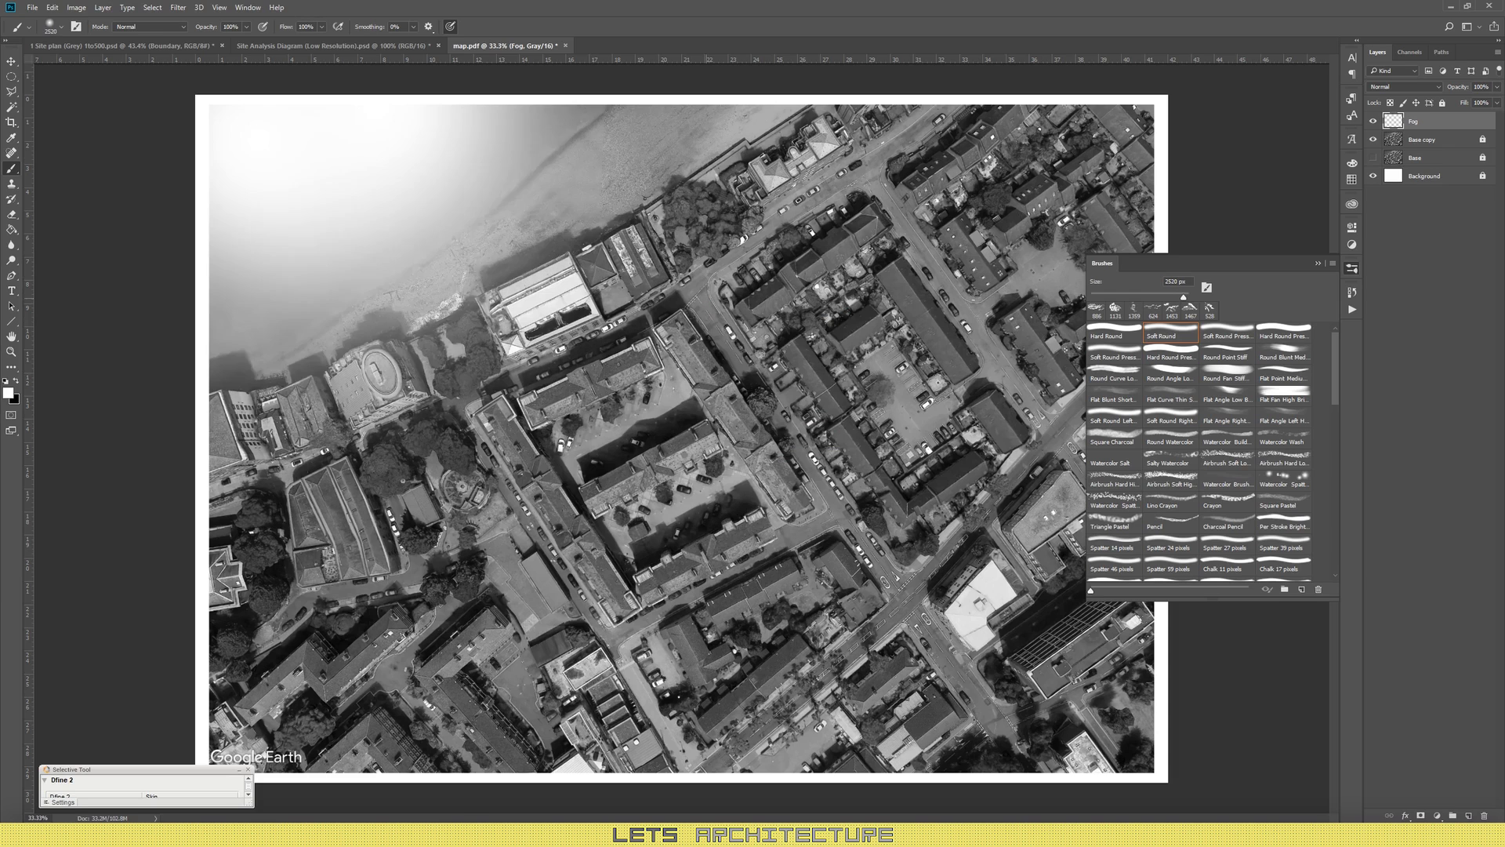
key("ctrl+z")
left_click(239, 26)
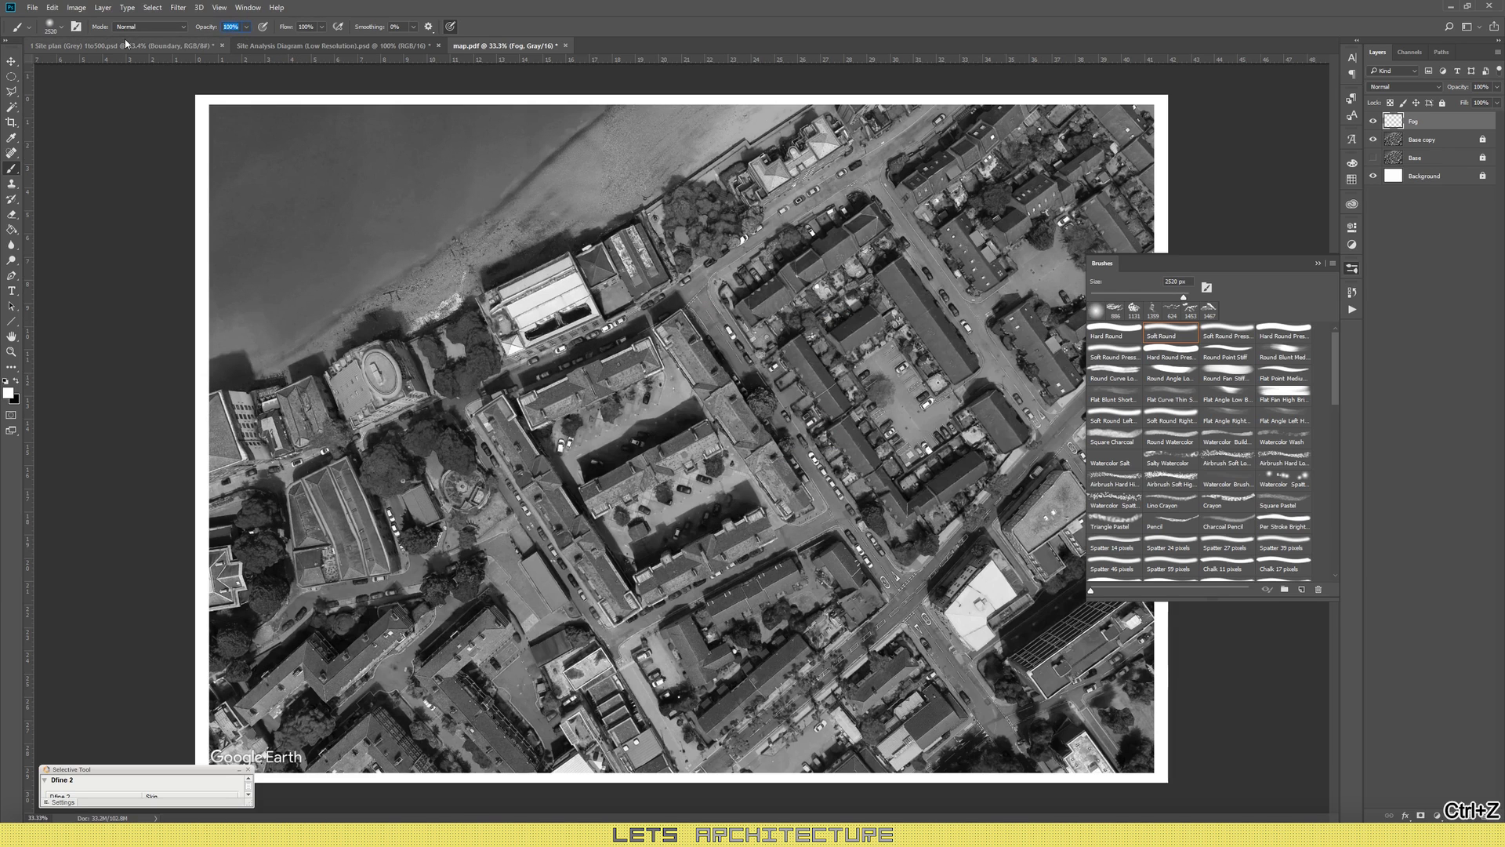
type("5")
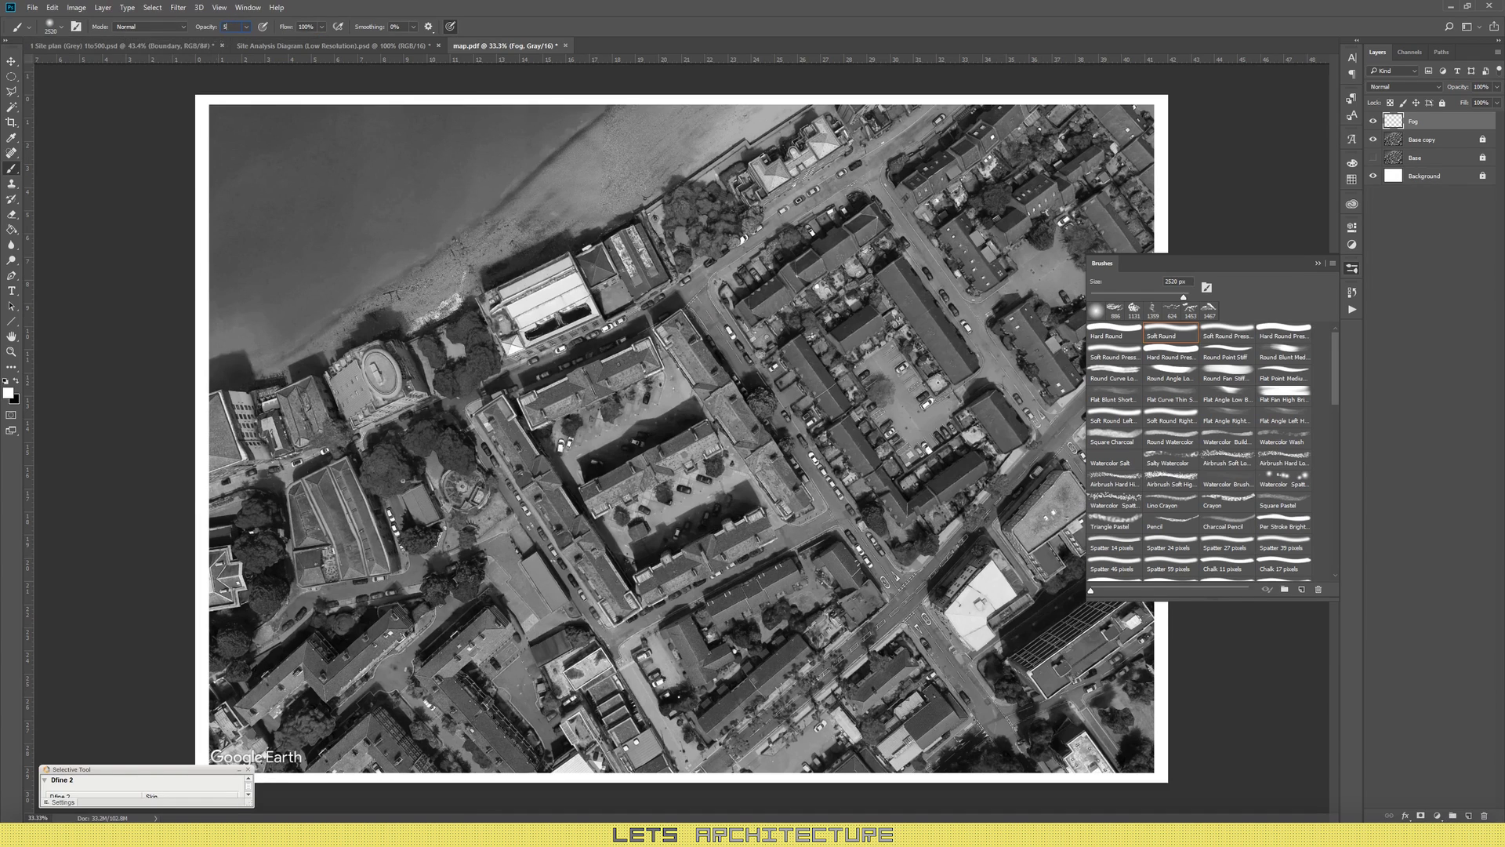
Step: Paint faint white fog over the map's edges and corners on the Fog layer, keeping the central courtyard block darker
left_click(1012, 180)
left_click(1027, 275)
left_click(1035, 603)
left_click(439, 181)
left_click(243, 235)
left_click(330, 658)
left_click(925, 697)
key("ctrl+alt+z")
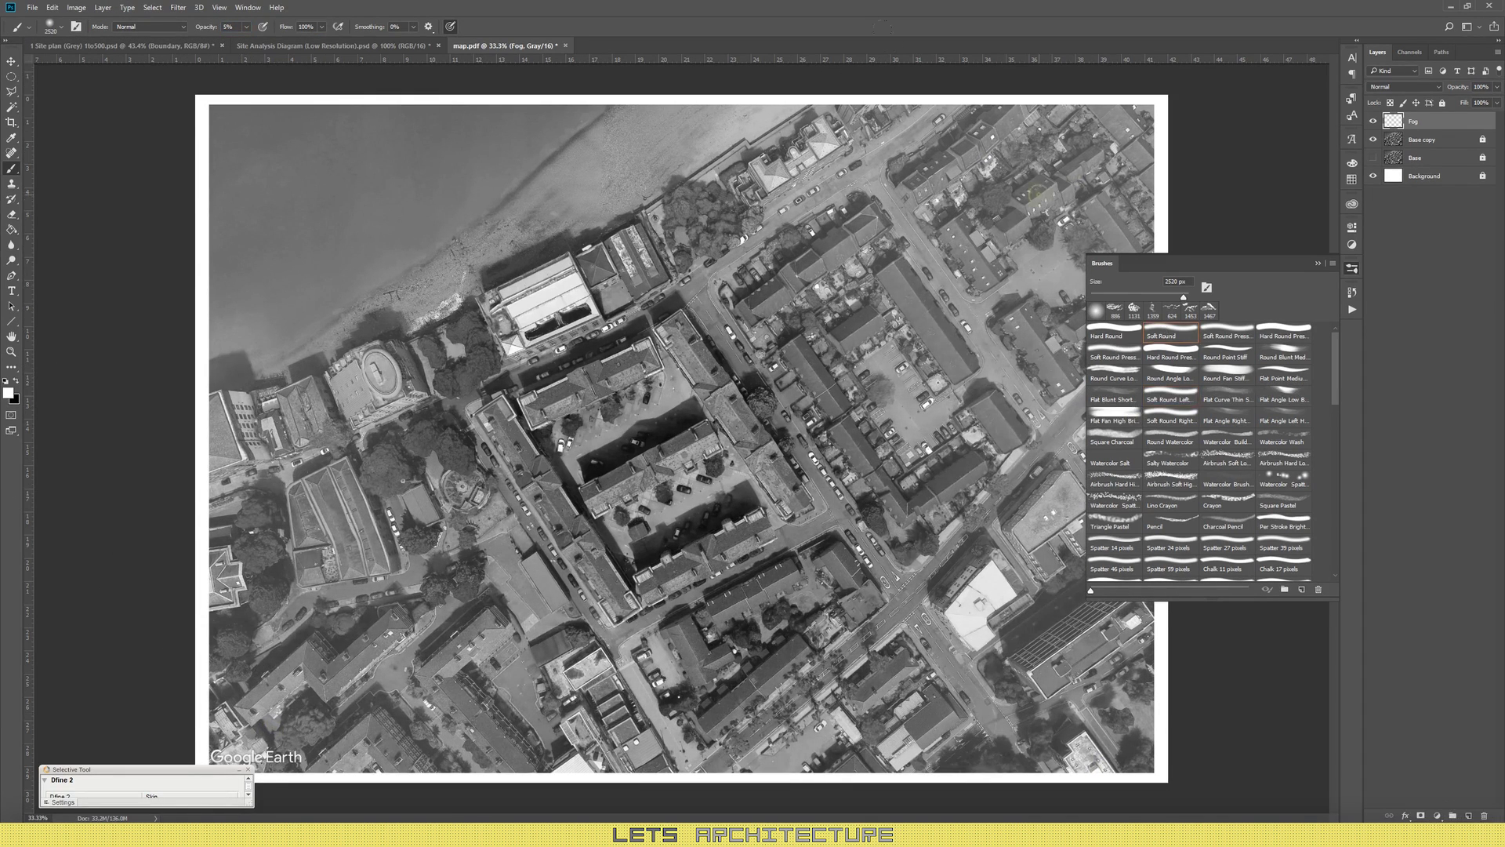
left_click(1070, 227)
left_click(1352, 268)
left_click(1097, 211)
key("super+Down")
key("super+Up")
left_click(306, 157)
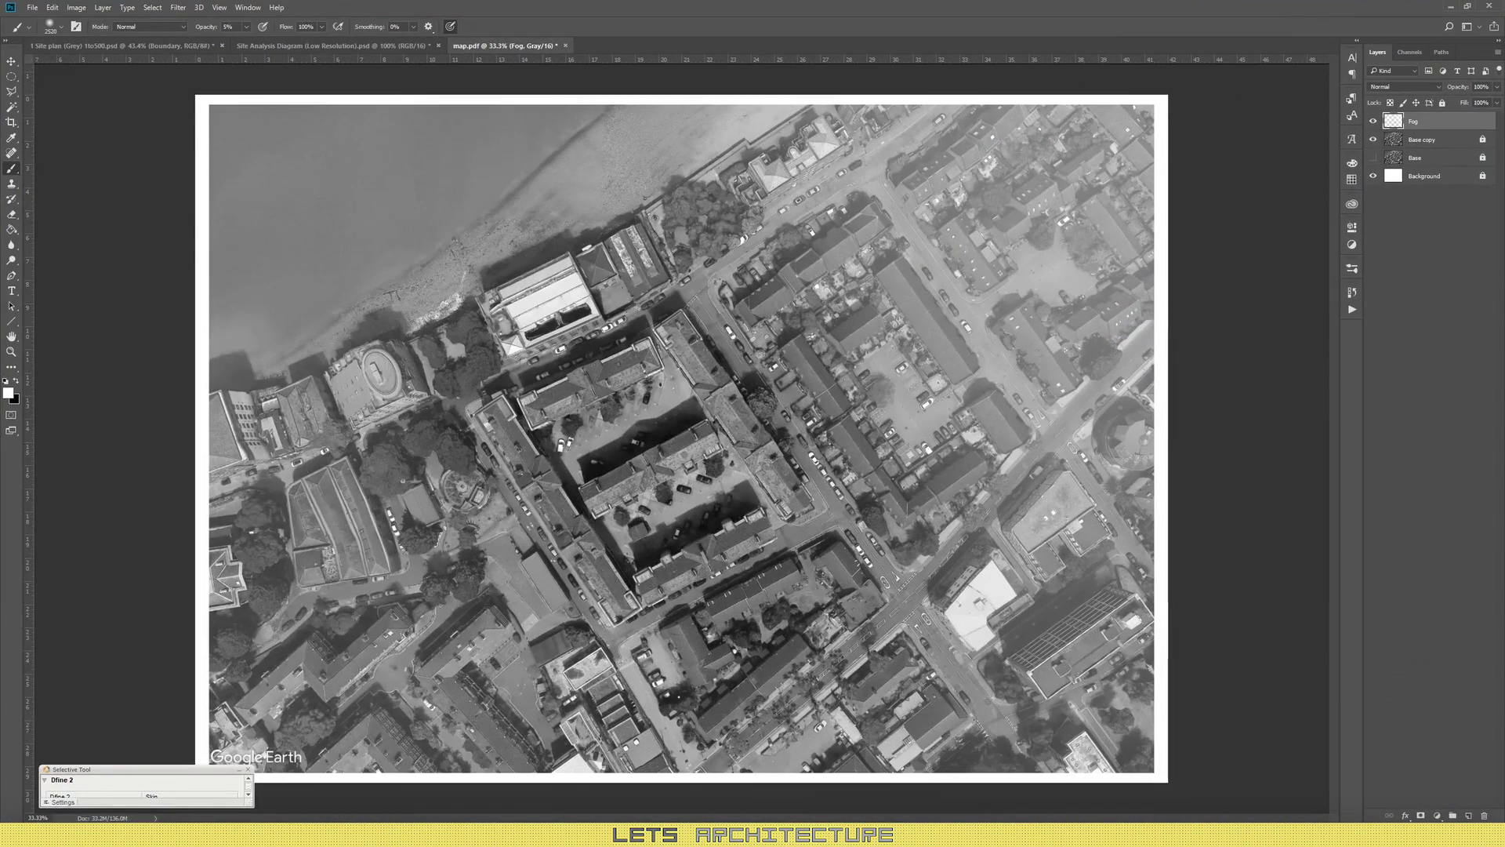
left_click(290, 627)
left_click(1074, 698)
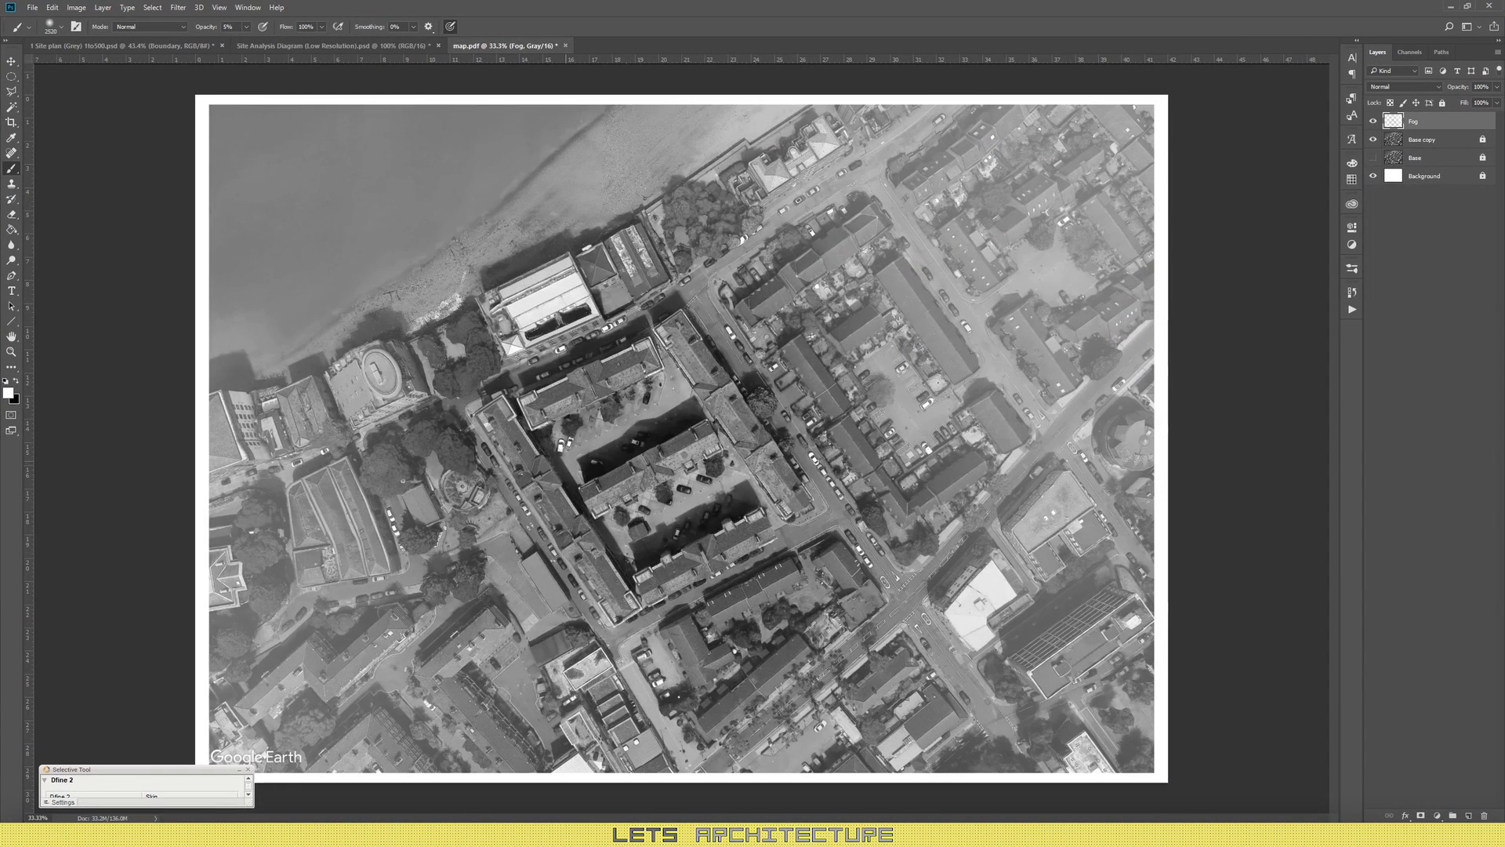
Step: Erase the fog over the central courtyard block with a soft round eraser sized 2500 px
key("e")
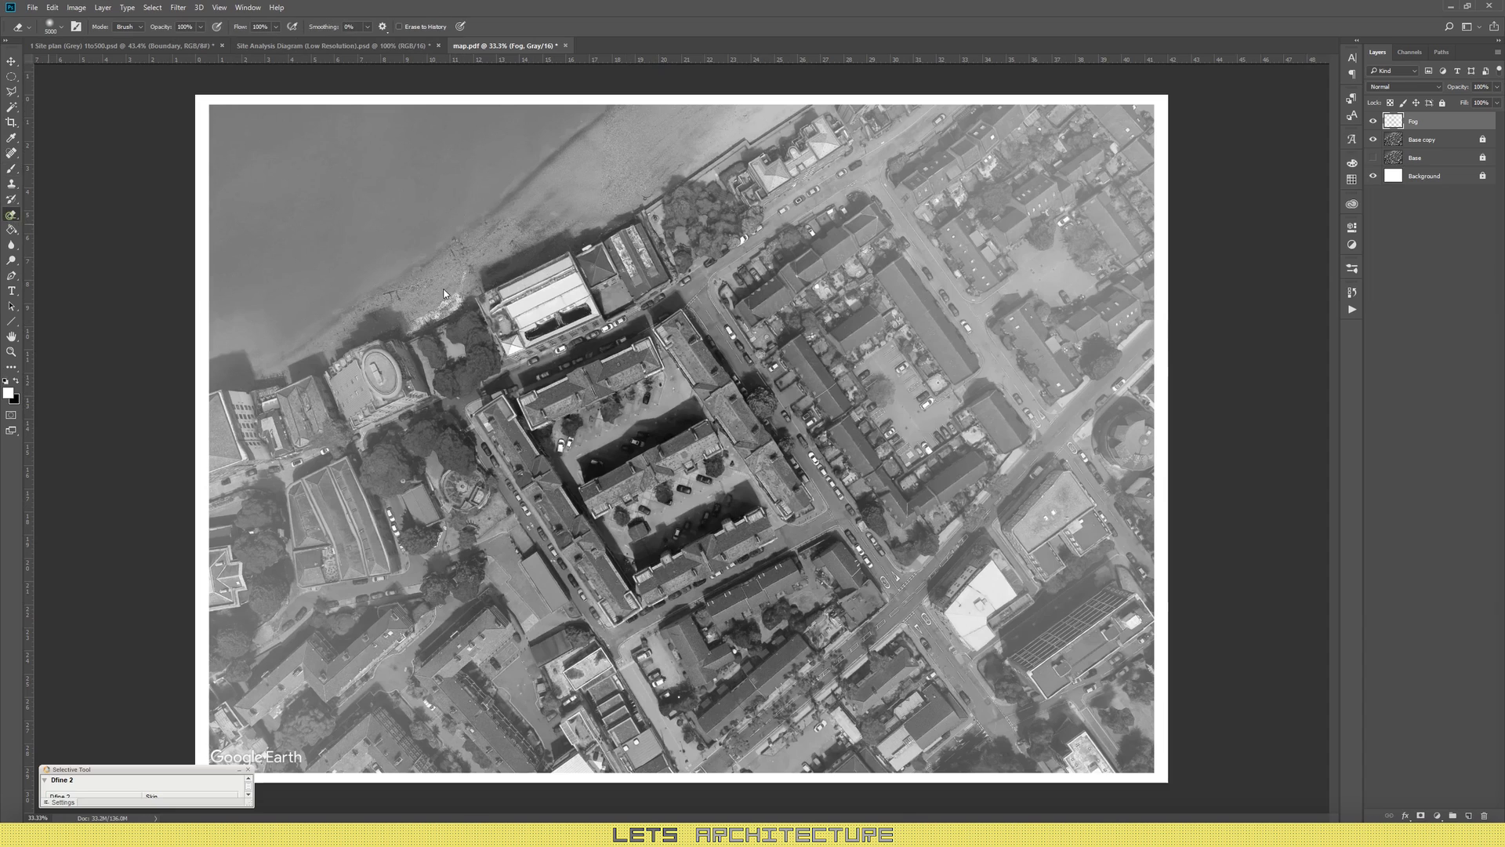
right_click(635, 443)
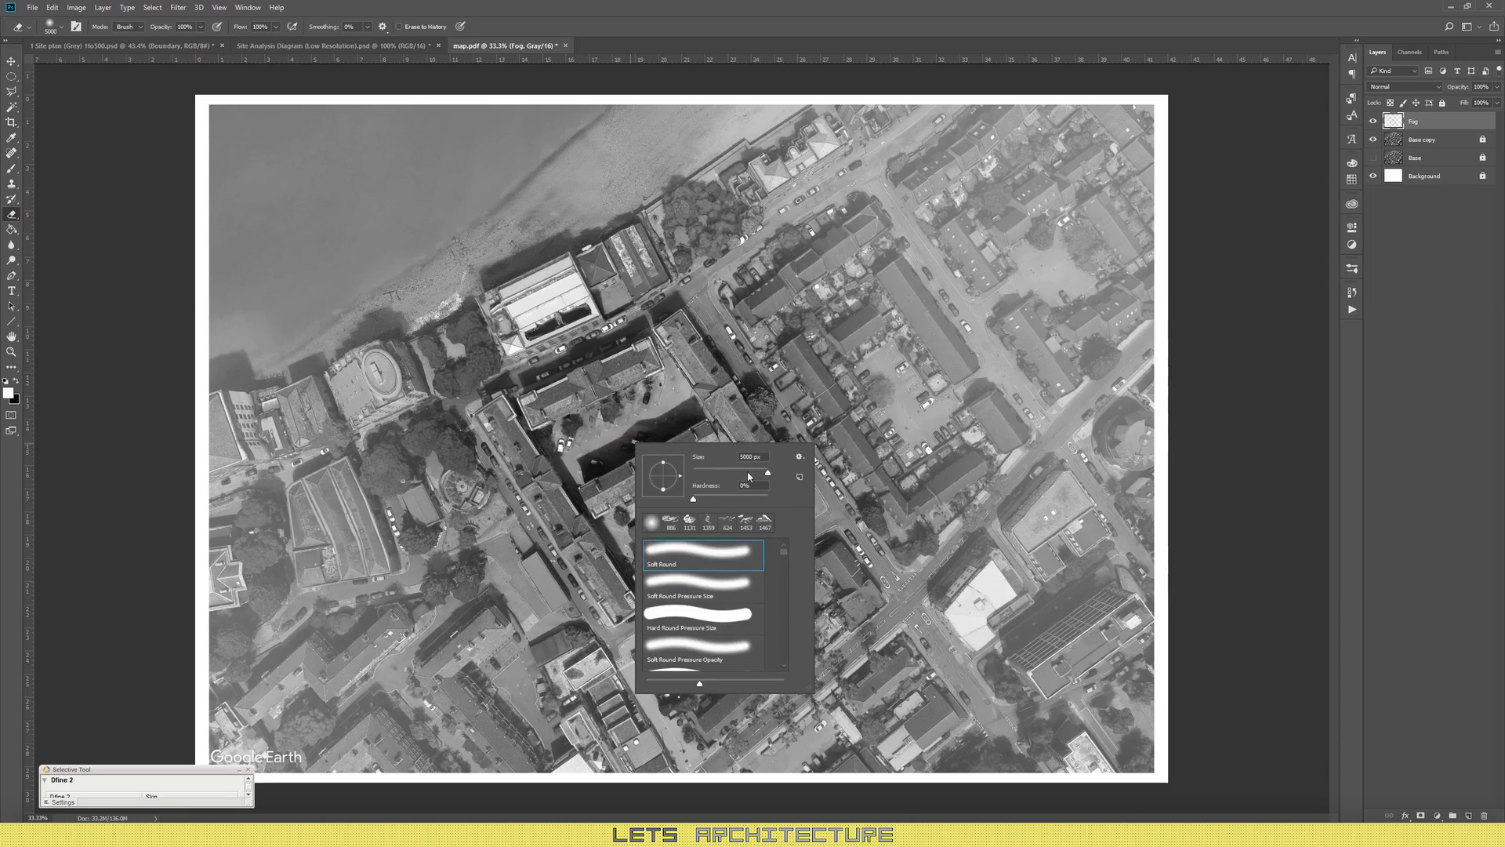
left_click(759, 457)
type("2500")
left_click(610, 455)
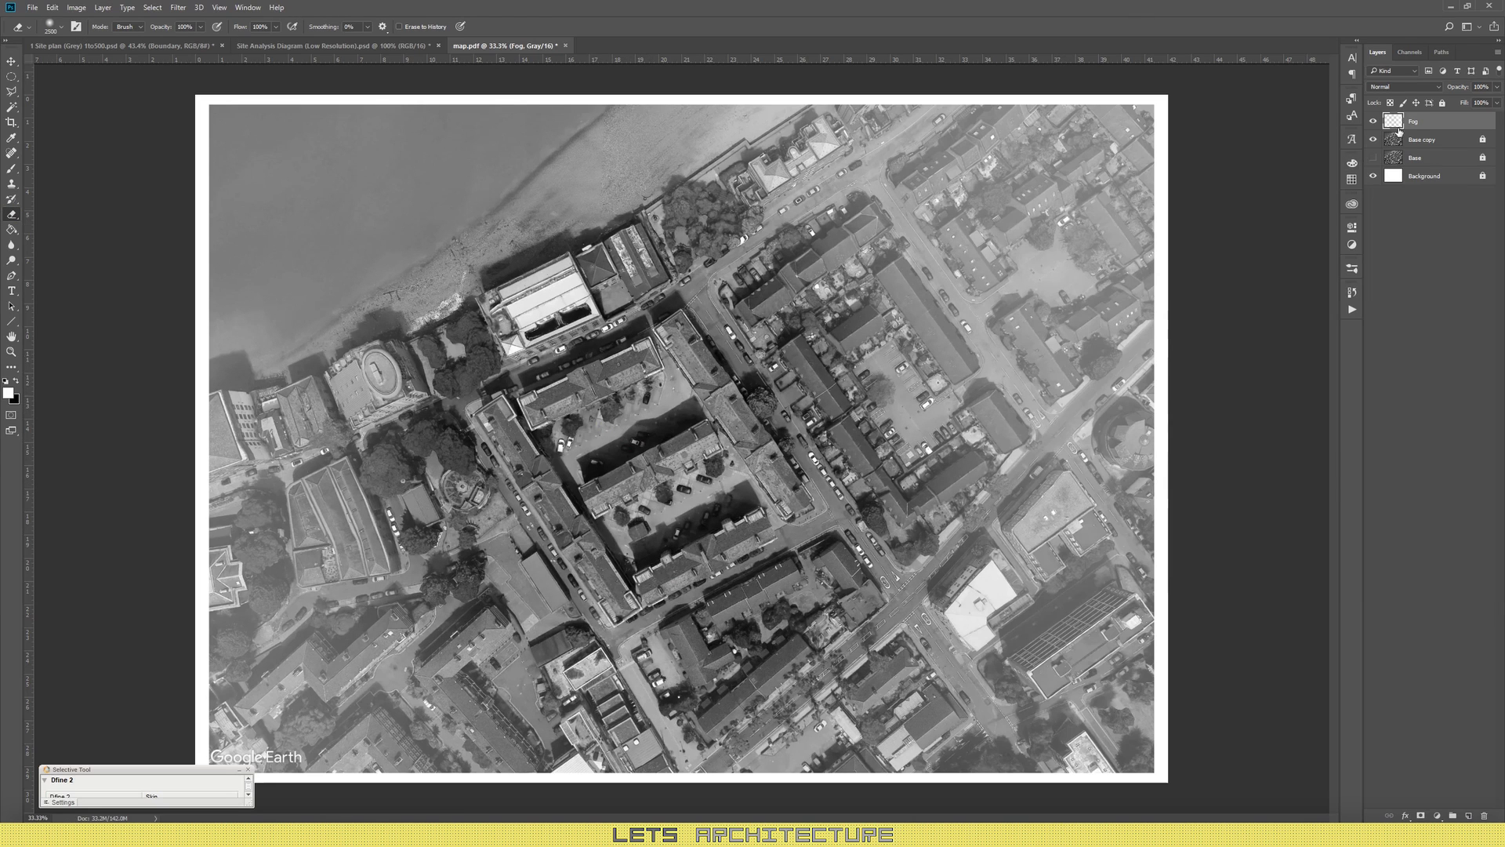
Step: Add a new layer above the Fog layer and name it Clouds 1
left_click(1468, 815)
double_click(1417, 122)
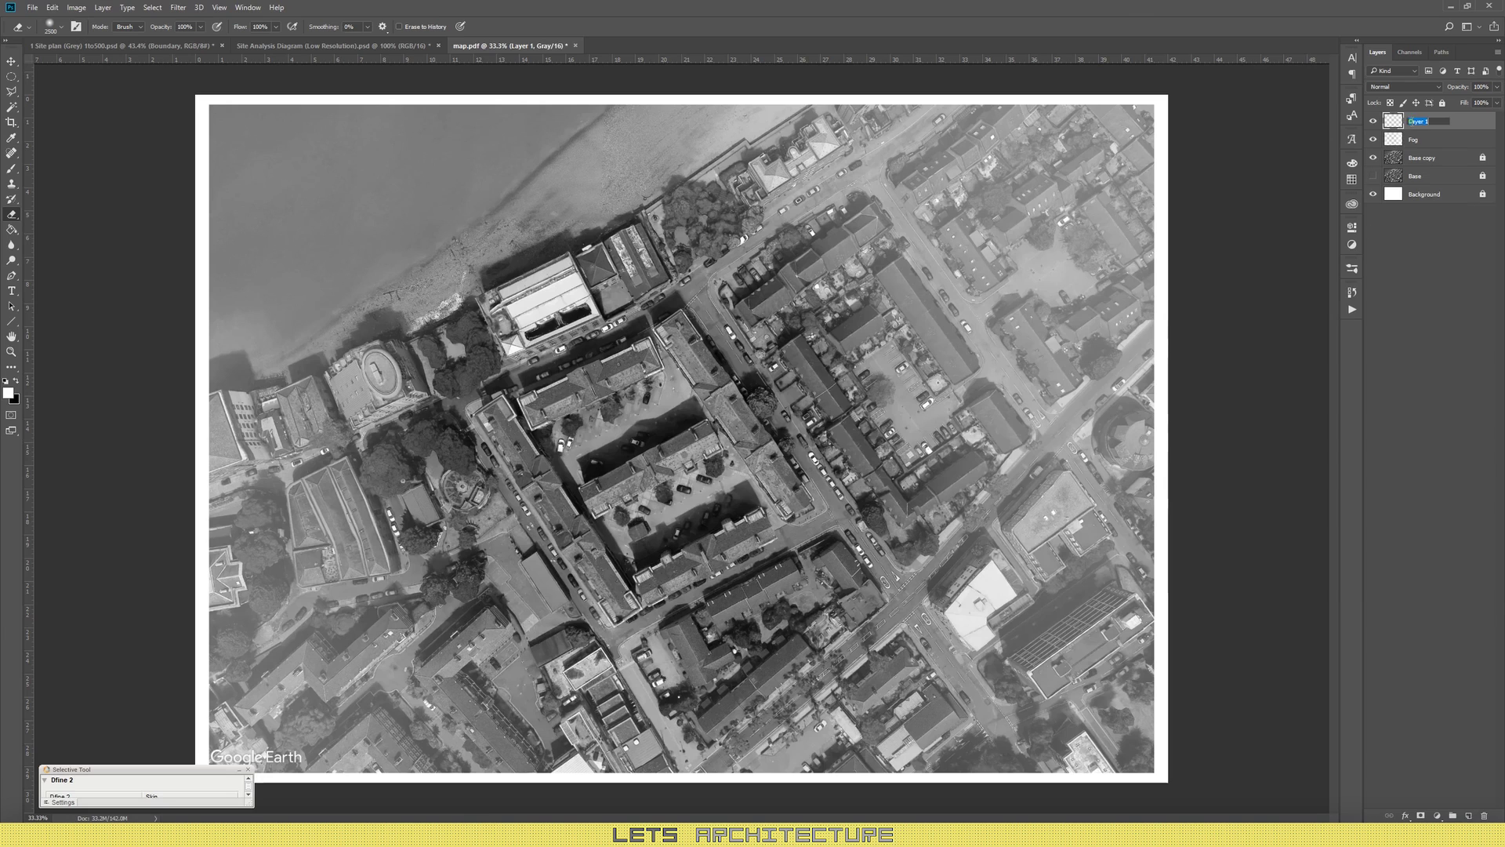
type("Clouds")
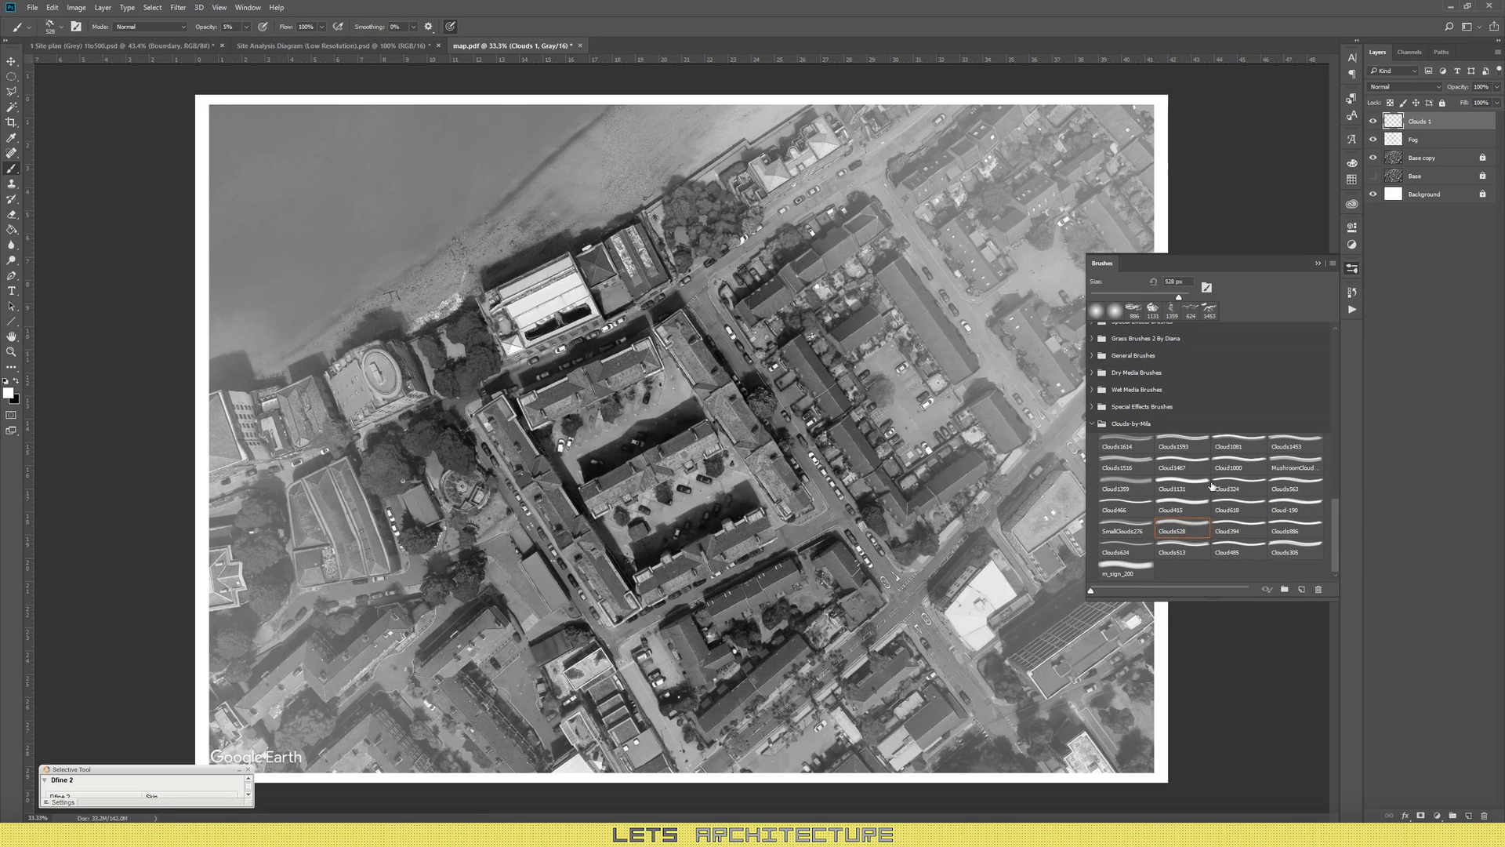
Step: Choose the Cloud1081 brush from the Clouds-by-Mila set, size it to 2500 px, and undo the test dabs over the courtyard block
left_click(1235, 439)
left_click(1293, 443)
left_click(1147, 460)
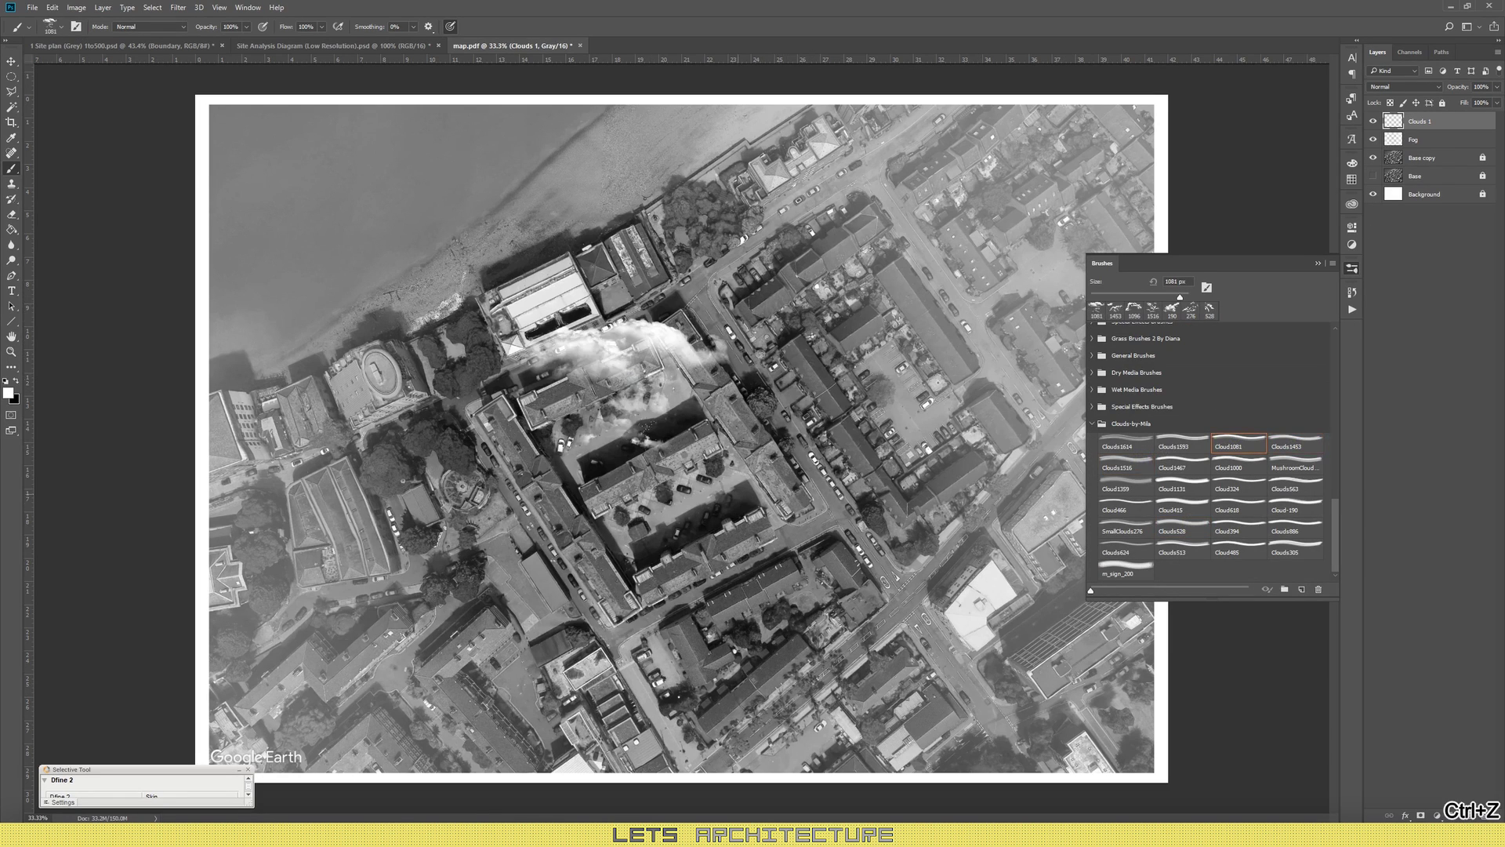
key("ctrl+z")
key("ctrl+z")
key("ctrl+z")
double_click(1176, 281)
type("2500")
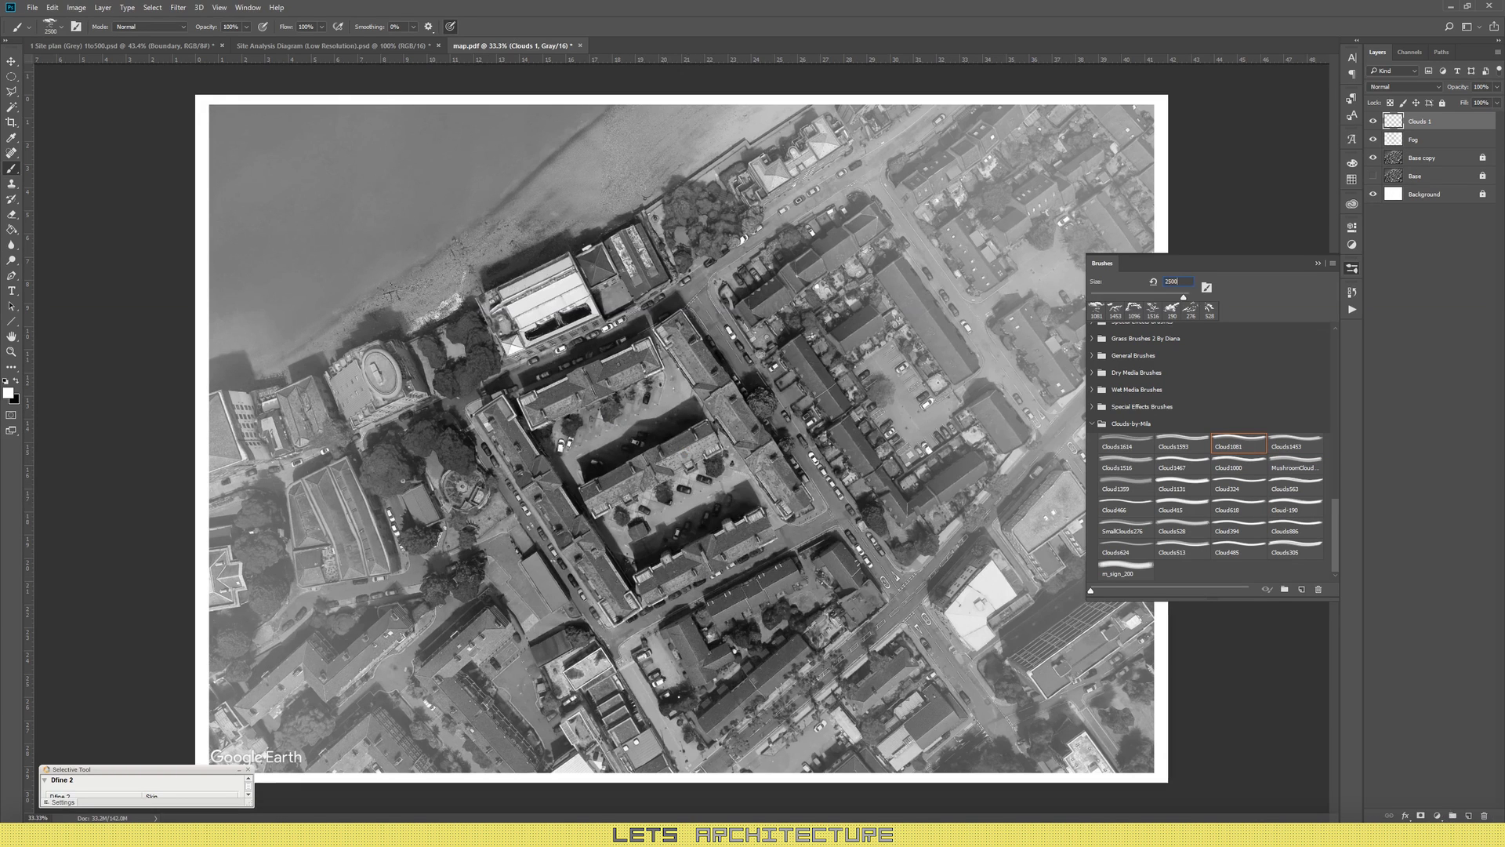
left_click(612, 435)
key("ctrl+z")
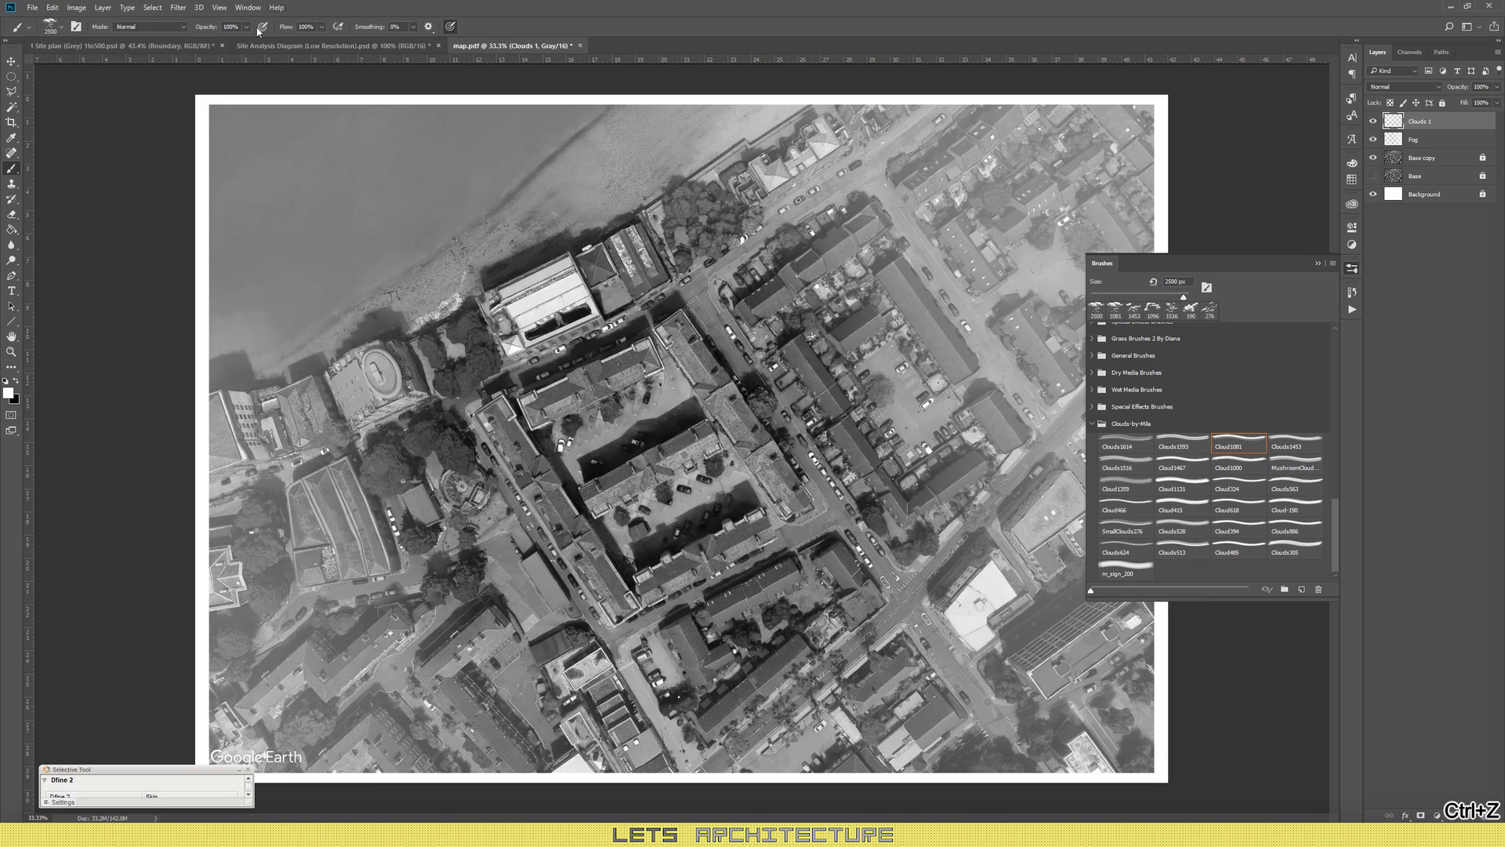
Step: Set the brush opacity to 5% and stamp faint clouds over the river and the north-east housing, tilting the canvas view slightly
left_click_drag(238, 28, 100, 31)
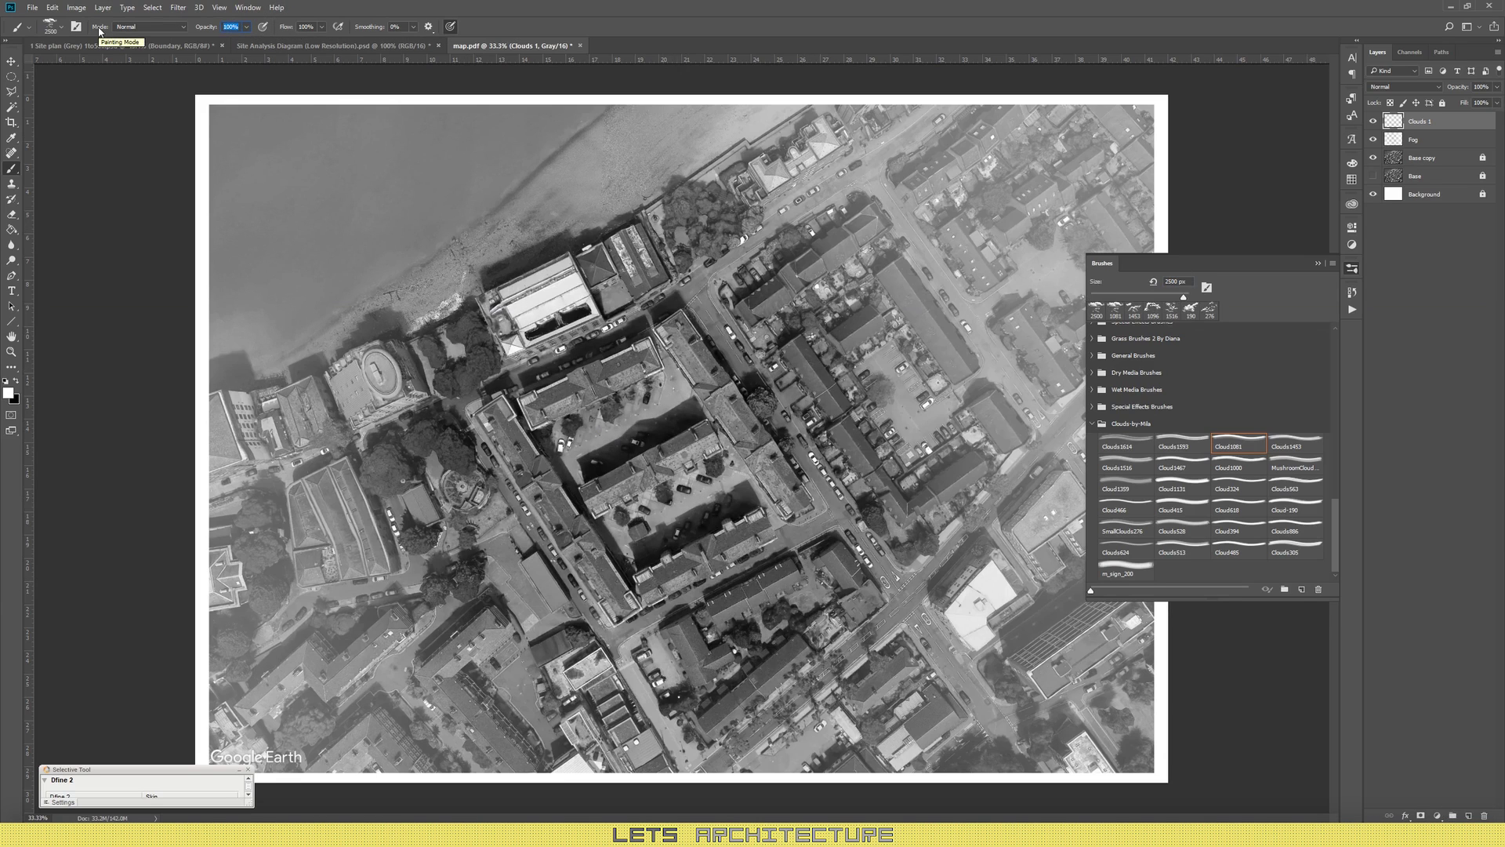
type("5")
left_click(306, 231)
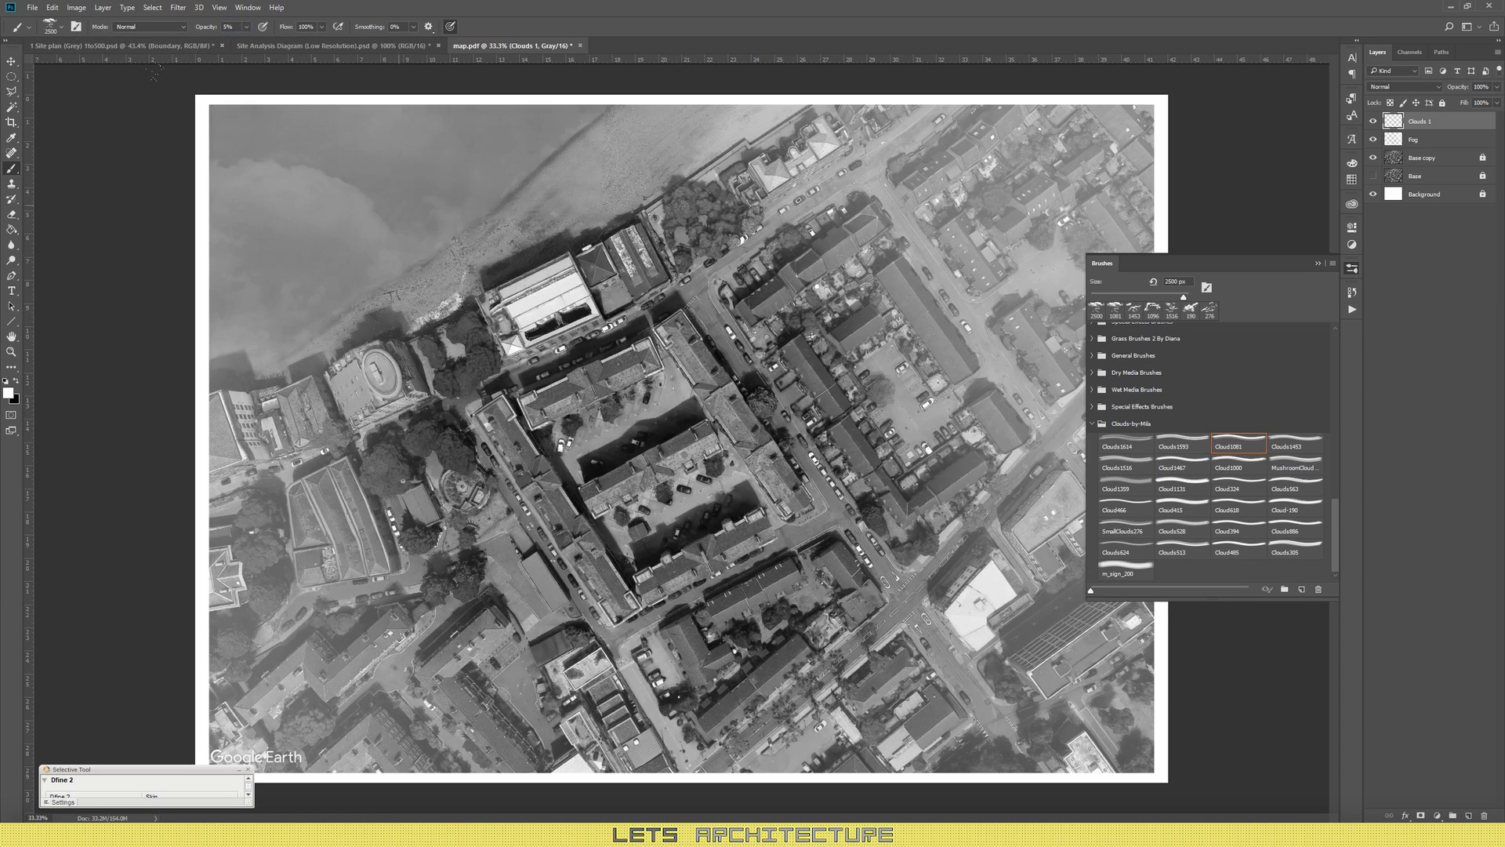
scroll(679, 439, "down", 2)
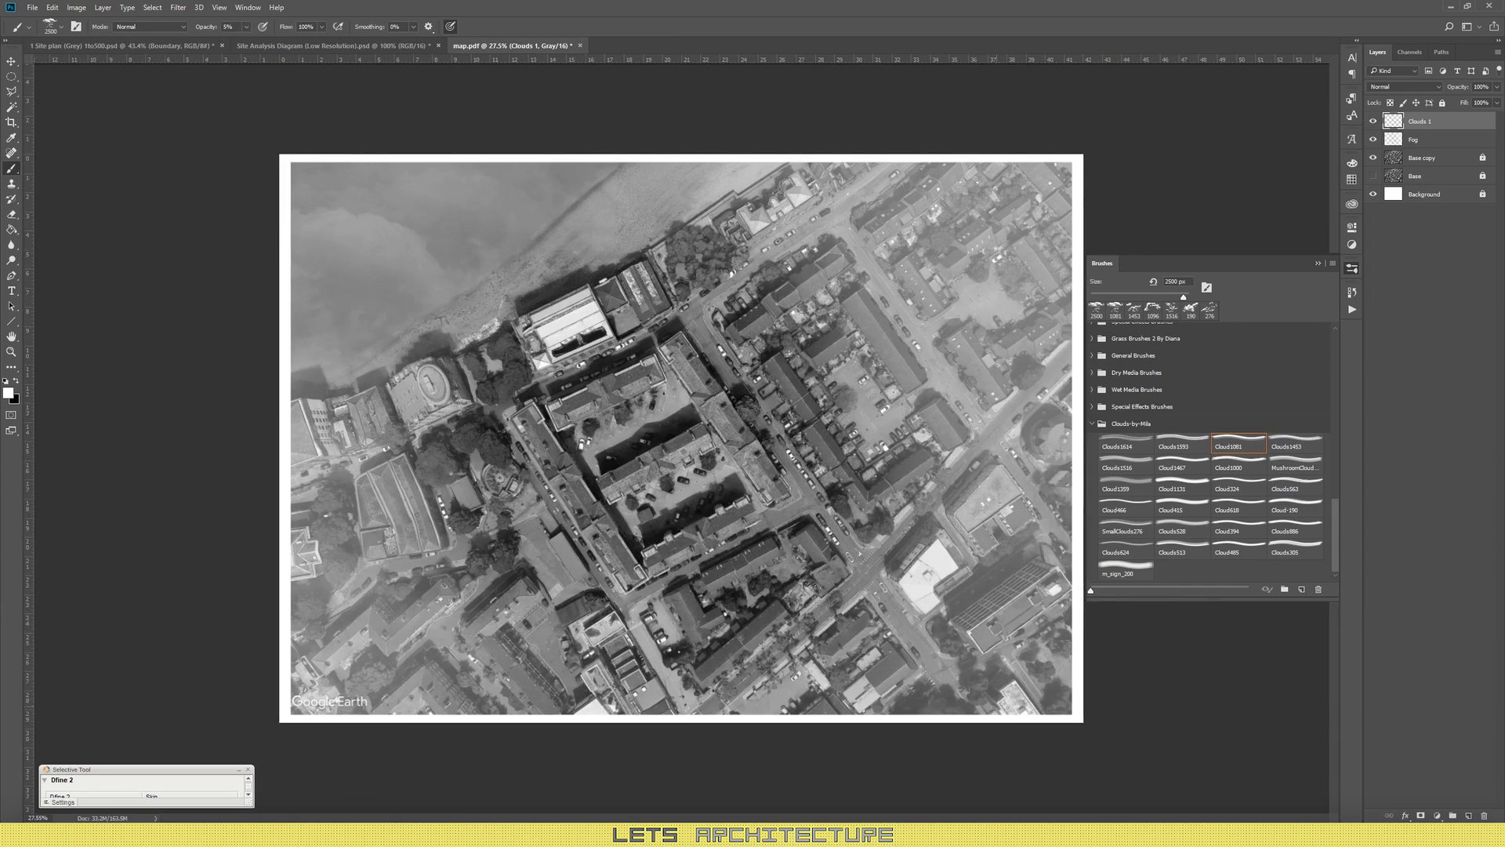
left_click(870, 304)
key("r")
mouse_move(869, 303)
left_mouse_down()
mouse_move(502, 483)
mouse_move(886, 271)
left_mouse_up()
key("r")
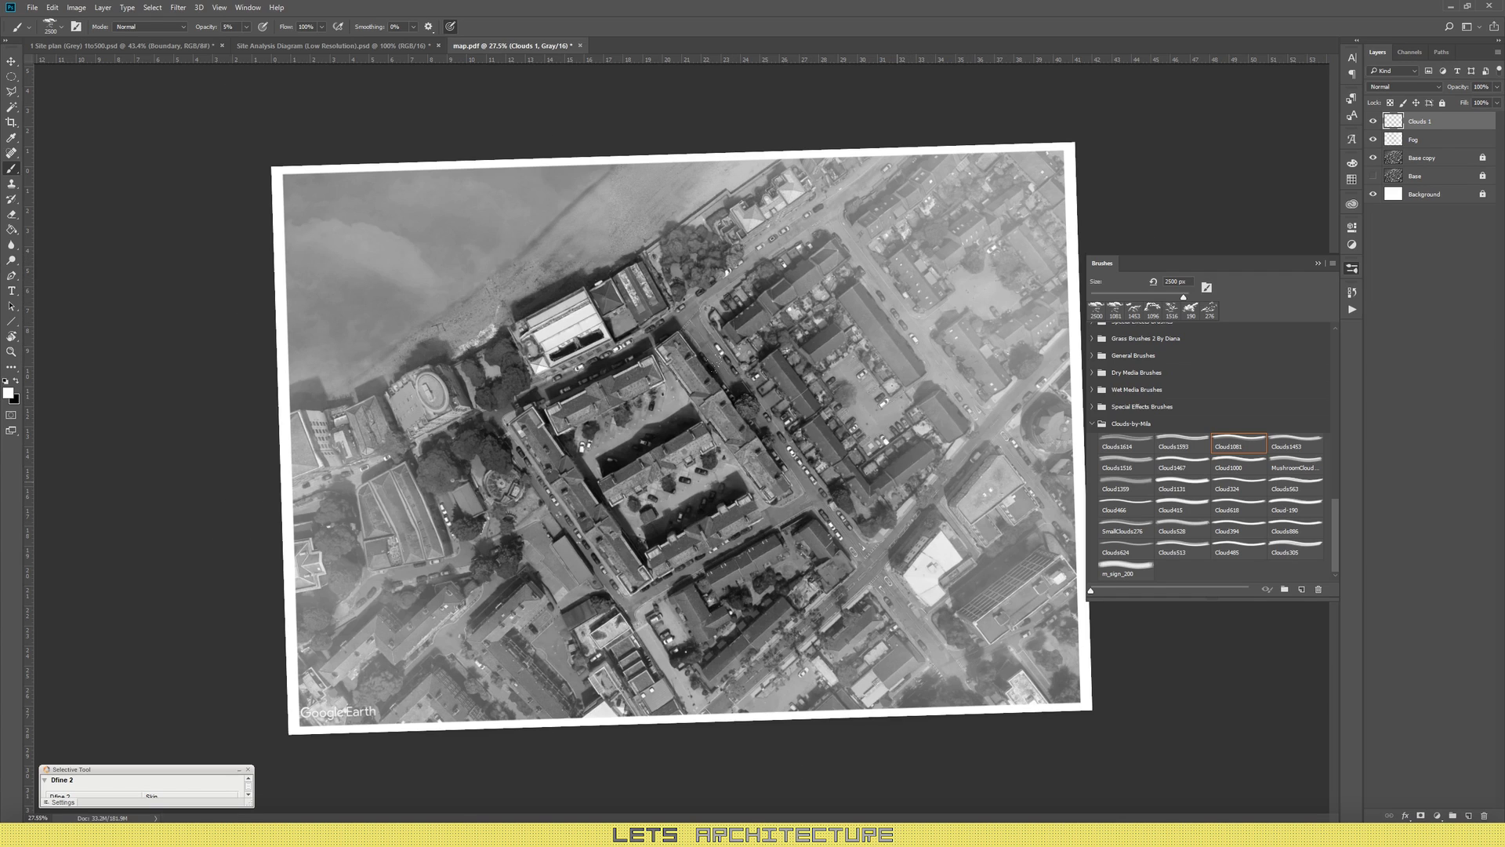
Step: Stamp more faint clouds over the river and outer housing, rotating the canvas view between dabs to vary the cloud direction
key("r")
mouse_move(891, 473)
left_mouse_down()
mouse_move(475, 379)
mouse_move(469, 396)
left_mouse_up()
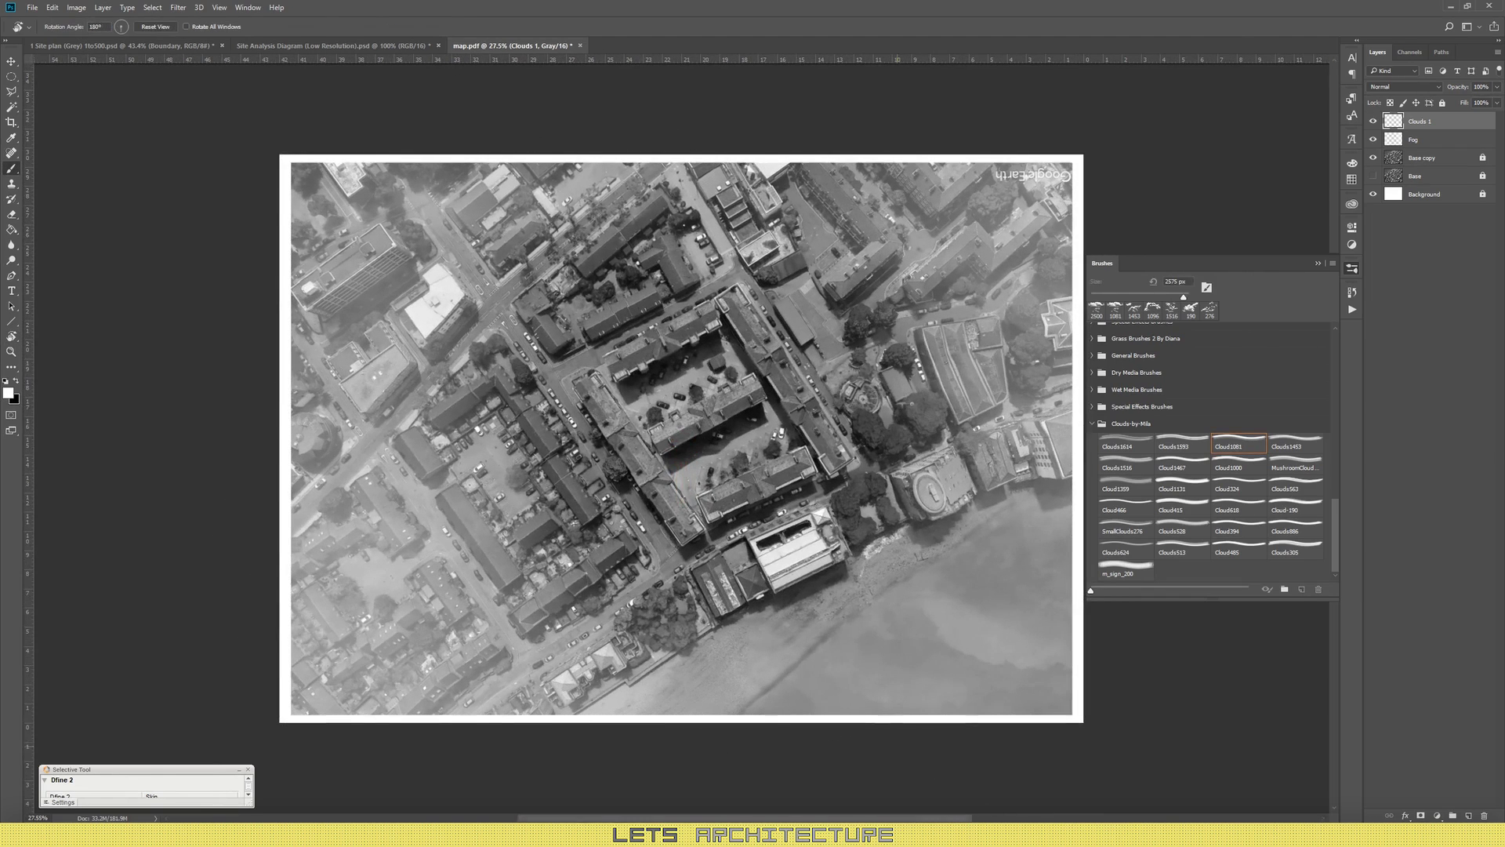
left_click(796, 680)
key("r")
left_click(518, 627)
mouse_move(518, 627)
left_mouse_down()
mouse_move(721, 686)
mouse_move(885, 587)
mouse_move(910, 337)
left_mouse_up()
key("r")
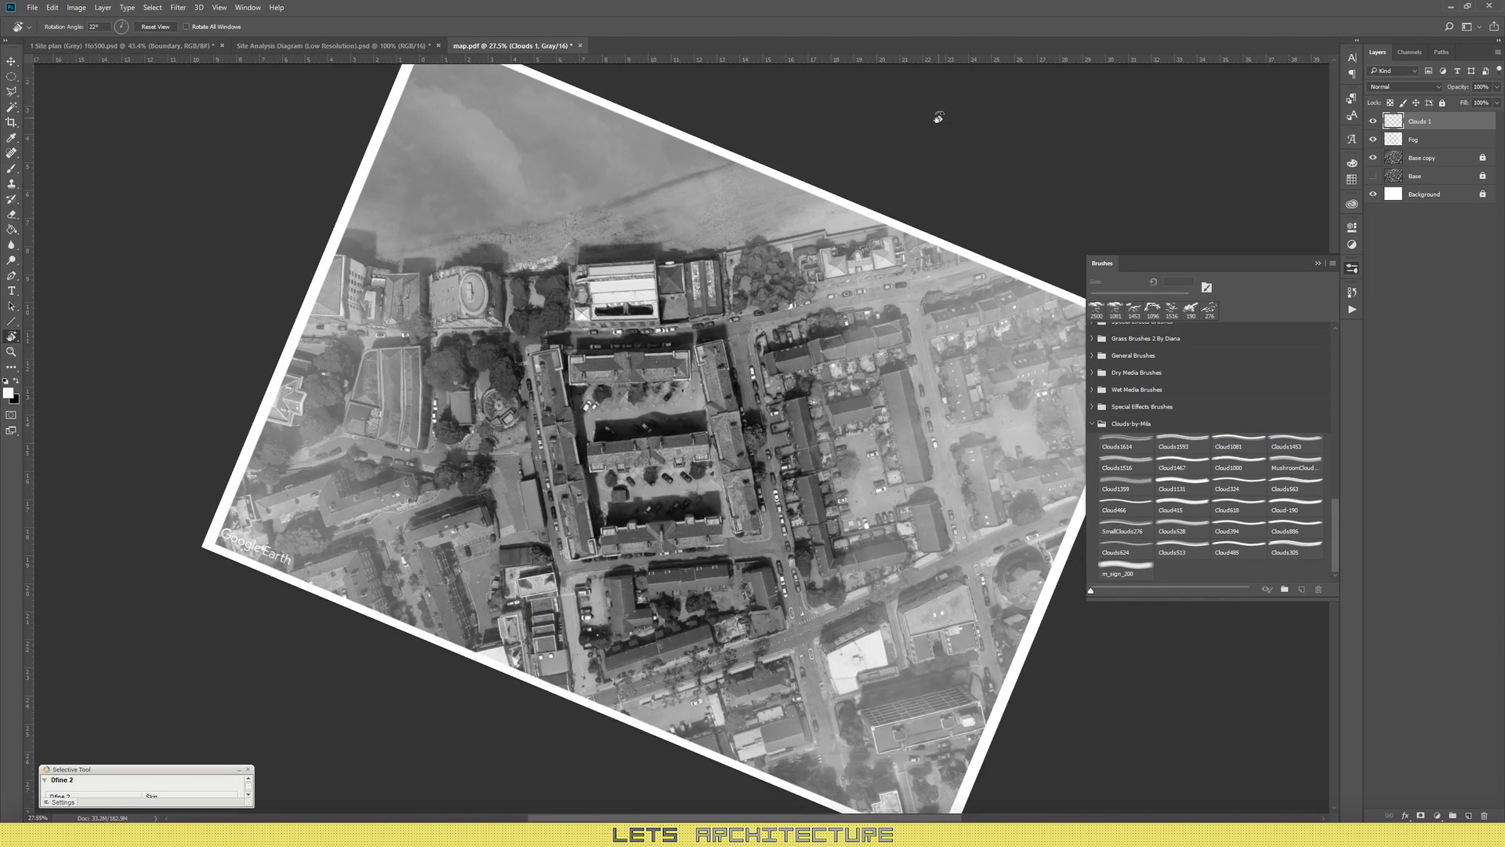
left_click(805, 345)
left_click_drag(805, 345, 742, 236)
Step: Switch to the Cloud324 brush at 1766 px and stamp faint clouds over the river, the western edge and the north-east housing
left_click(1239, 487)
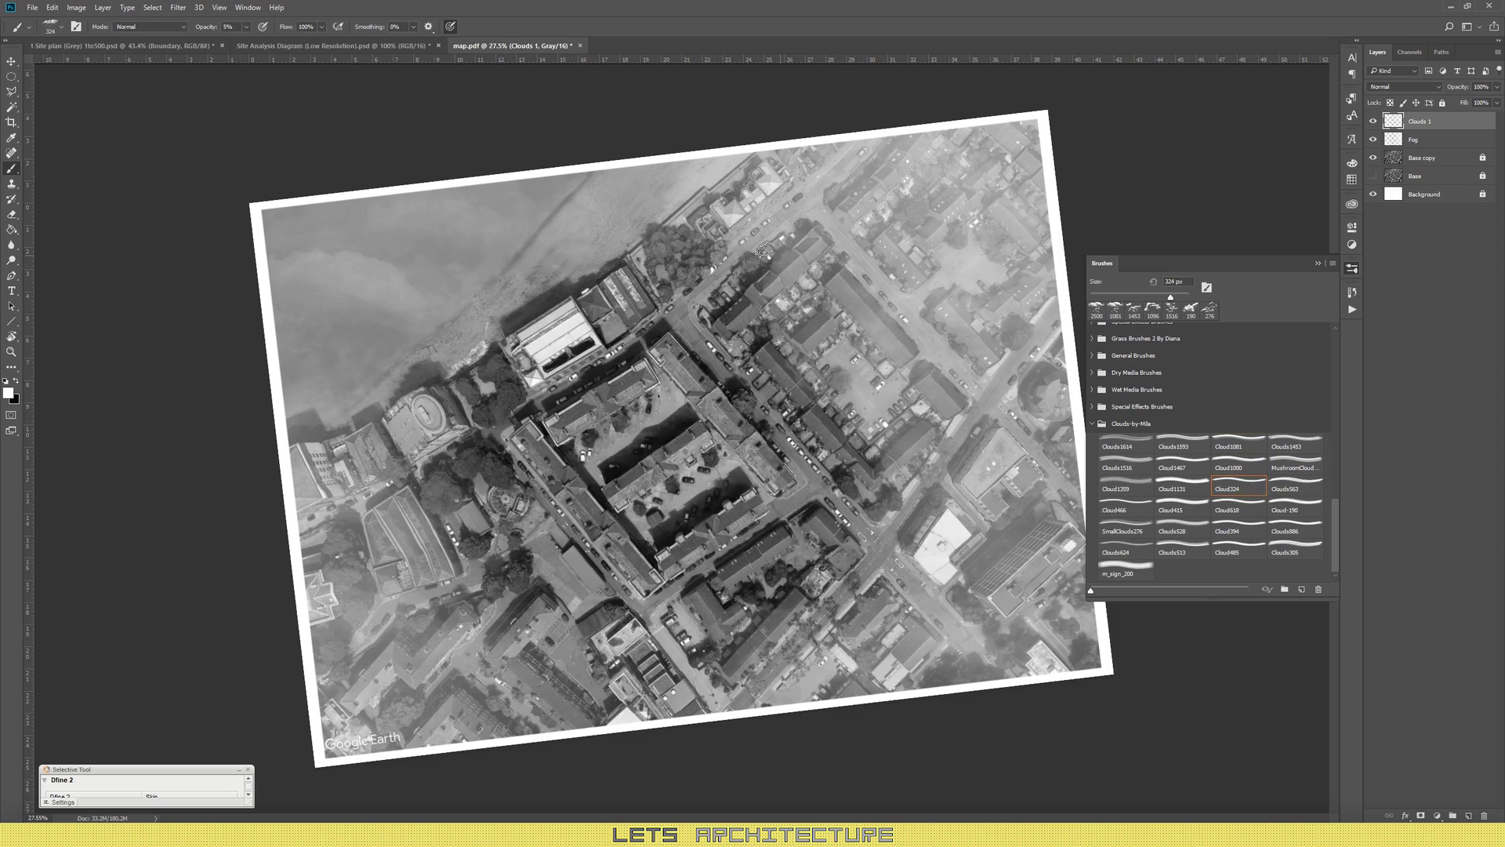
left_click(1182, 296)
left_click(341, 302)
left_click(345, 561)
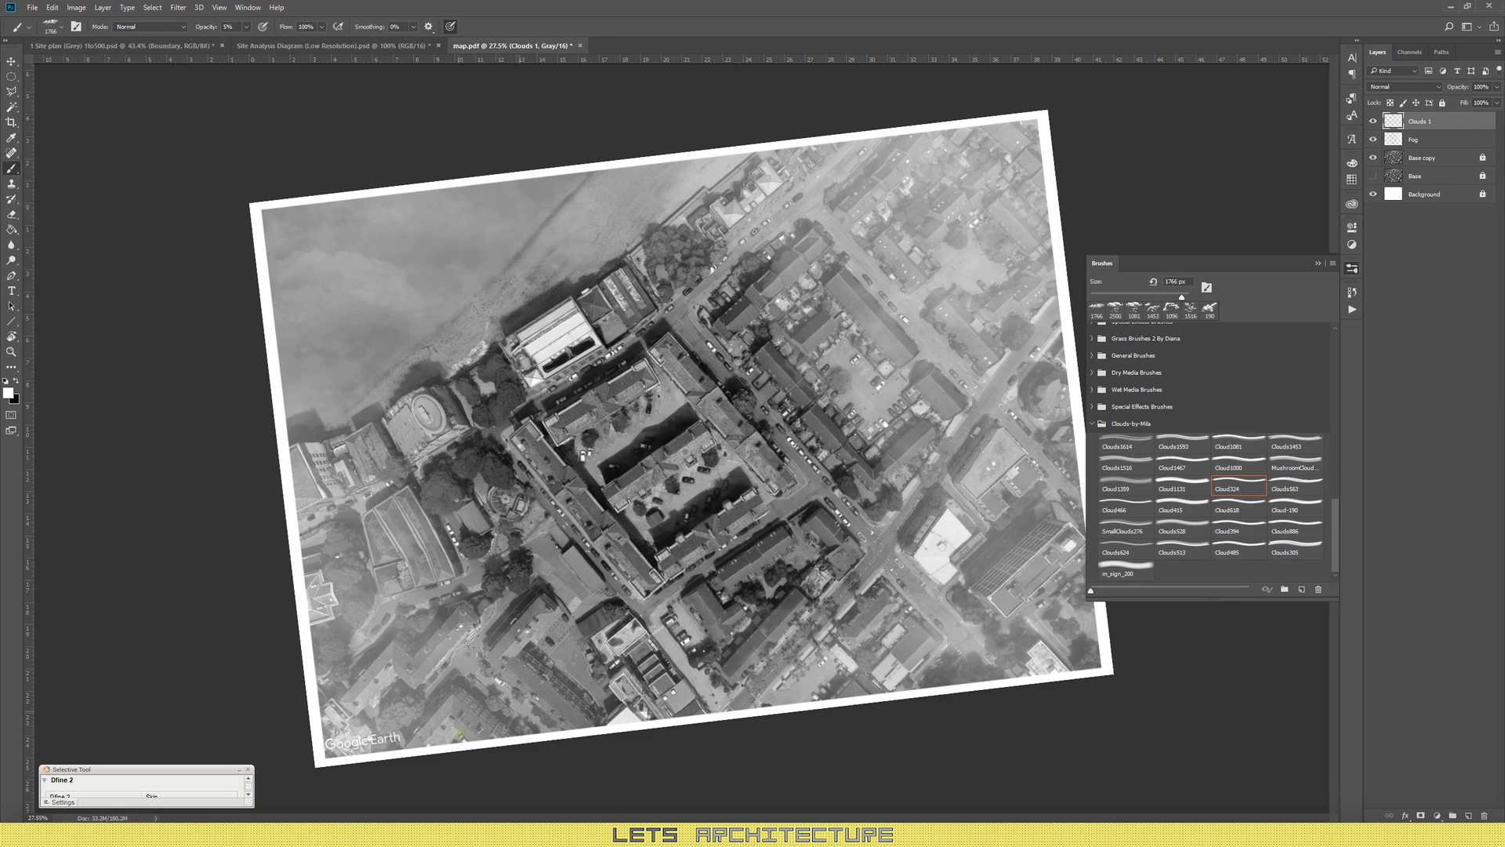
left_click(976, 248)
left_click(587, 217)
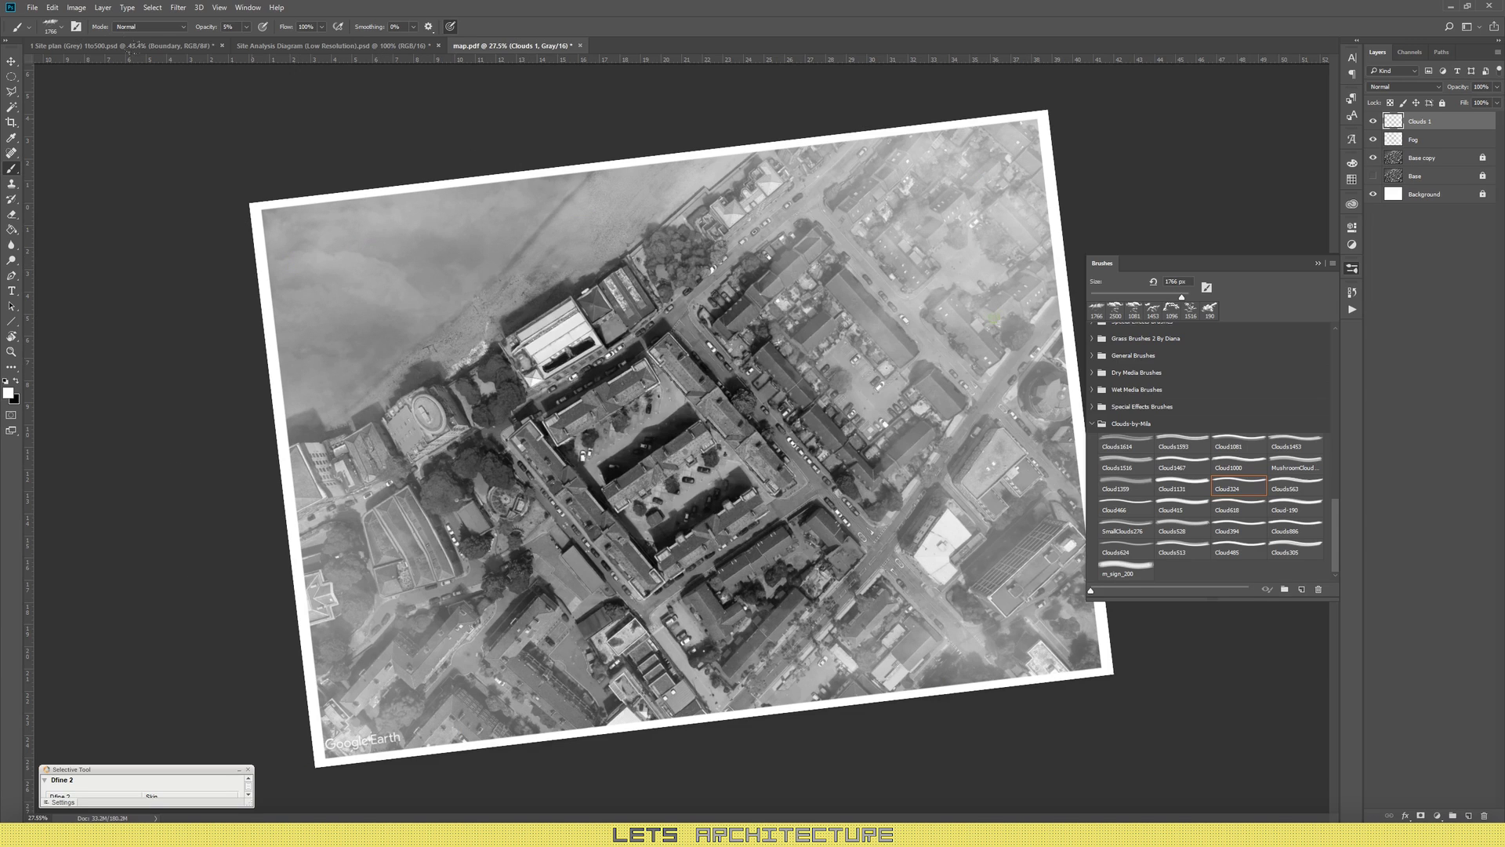
Step: Raise the brush opacity to 10% and stamp clouds along the map's western edge, bottom corners and north-east corner
key("Return")
left_click(218, 27)
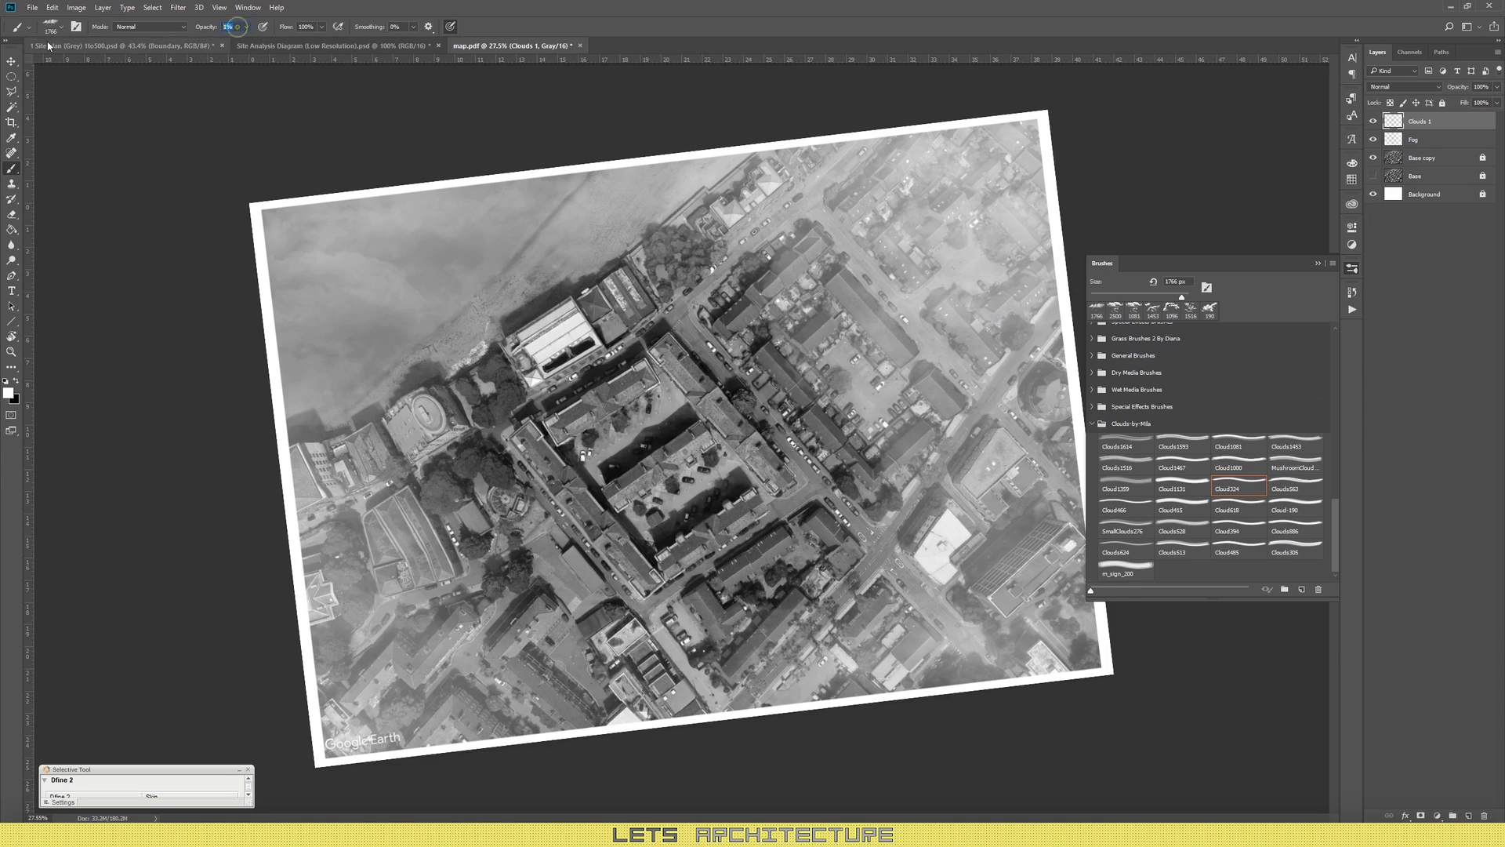
type("10")
key("Return")
left_click(325, 337)
left_click(341, 580)
left_click(322, 494)
left_click(424, 710)
left_click(996, 639)
left_click(999, 210)
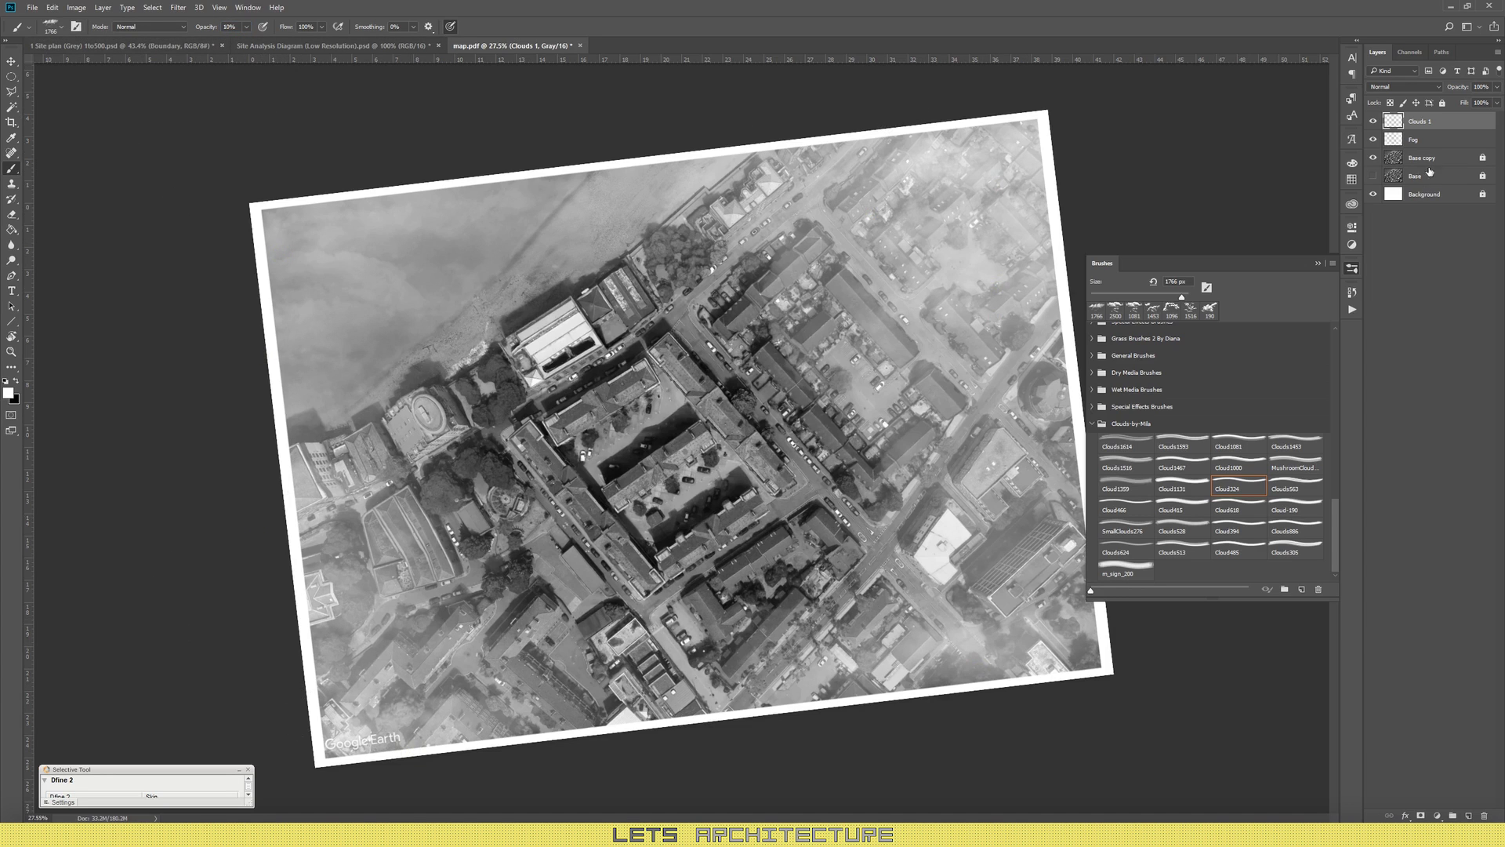
Step: Add a new layer above Clouds 1 and name it Clouds 2
left_click(1469, 816)
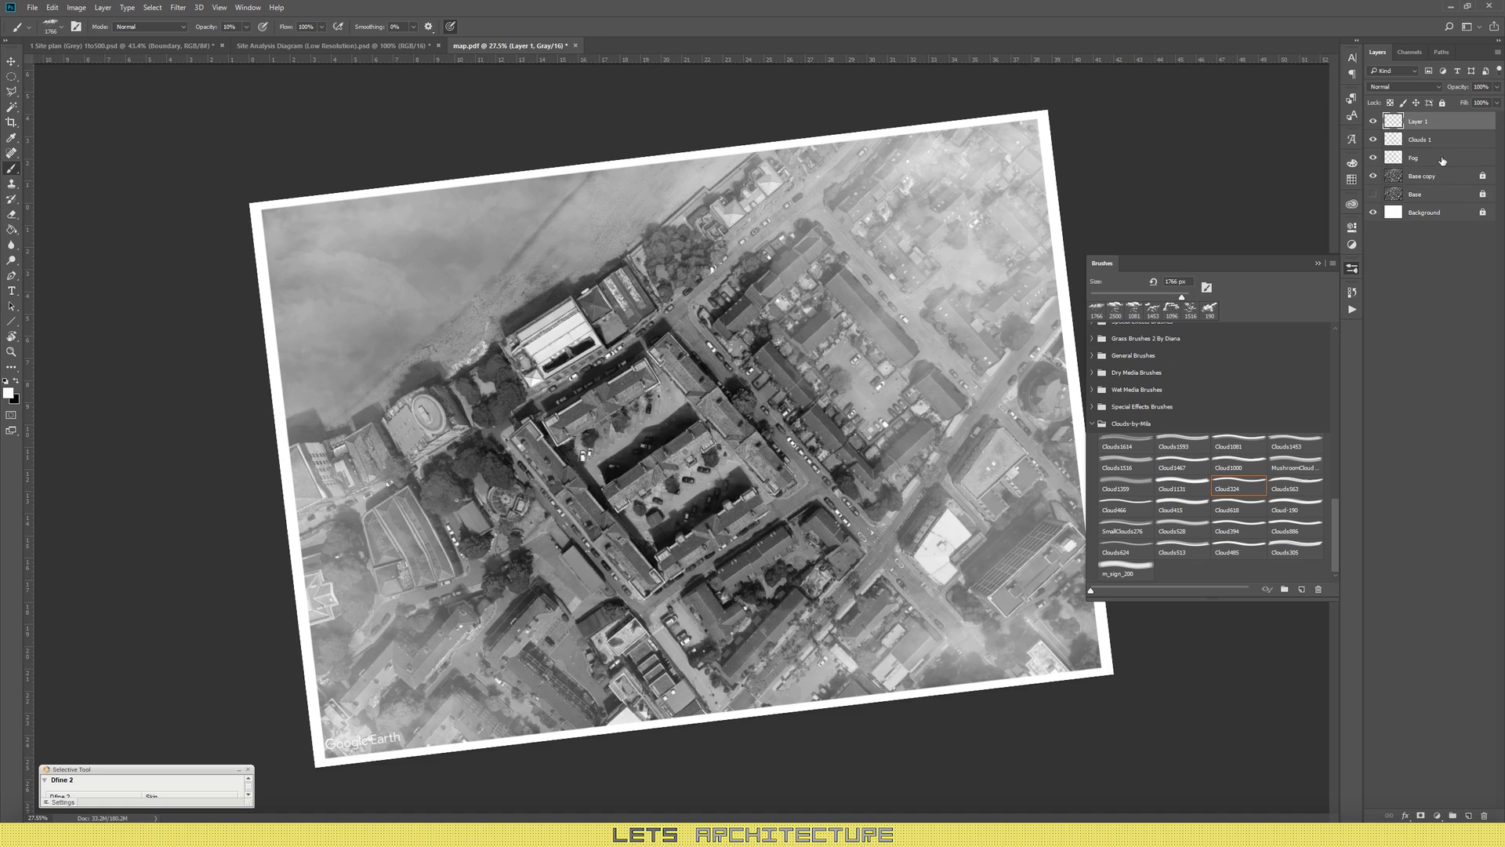
key("c")
key("l")
key("o")
key("u")
key("d")
key("s")
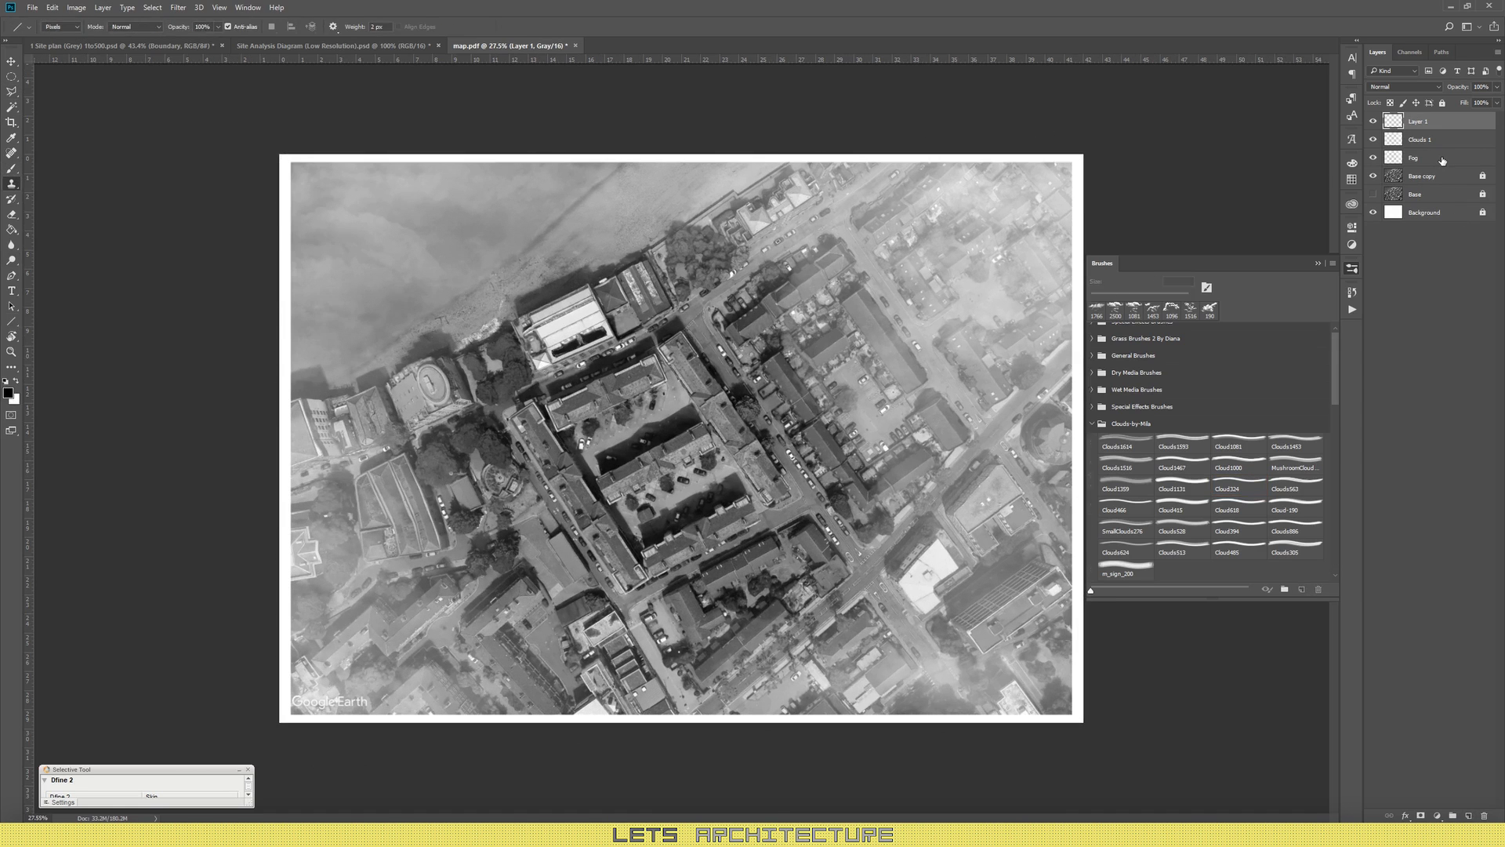
key("2")
double_click(1418, 122)
type("Clouds")
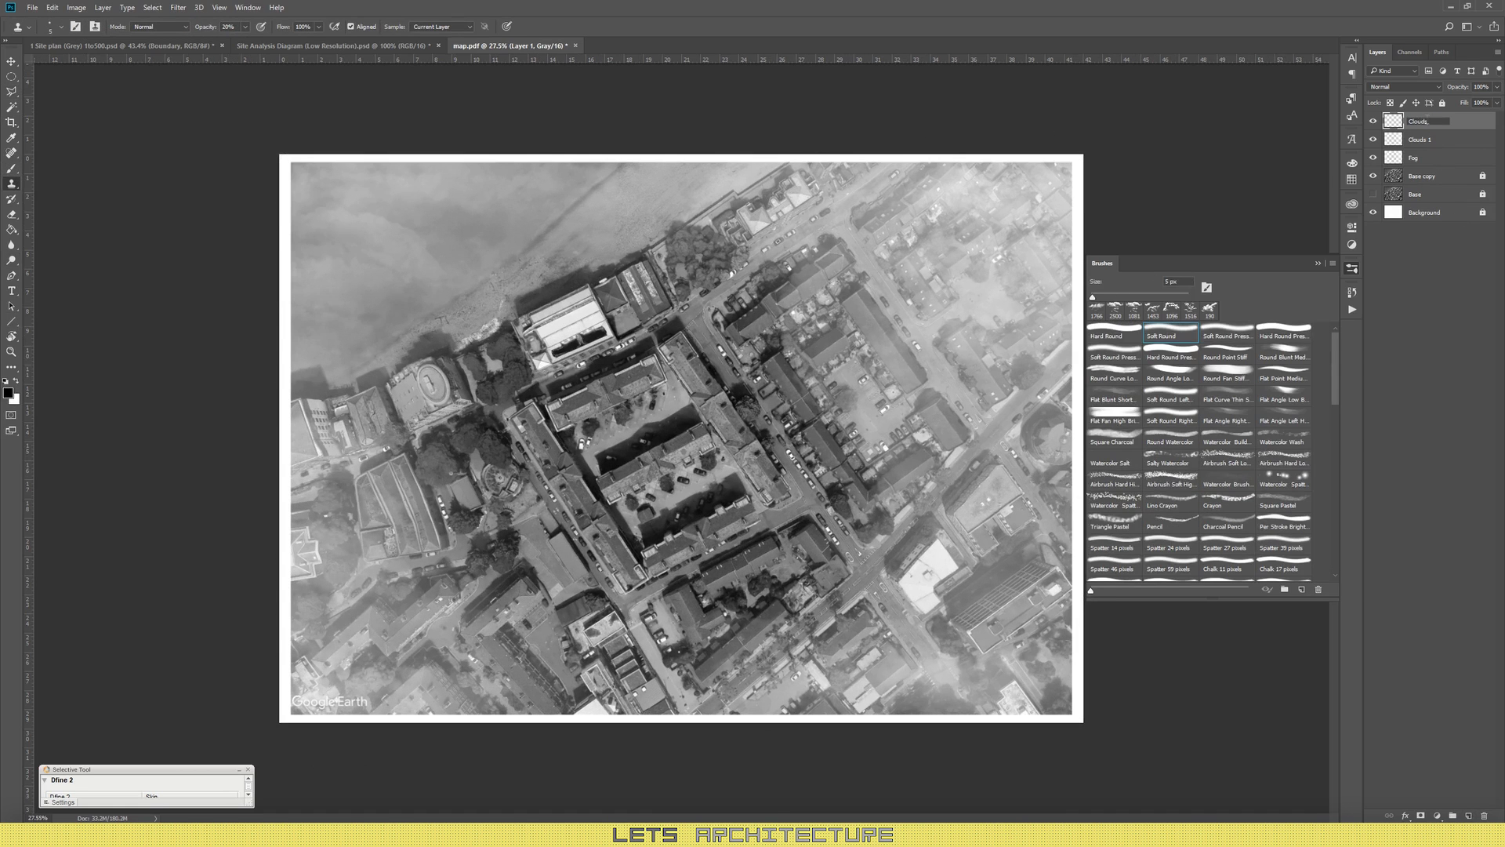
key("Return")
Step: Set the cloud brush opacity to 20%, undo a black test dab over the river, and switch the painting colour to white
key("b")
scroll(1207, 454, "down", 5)
left_click(234, 28)
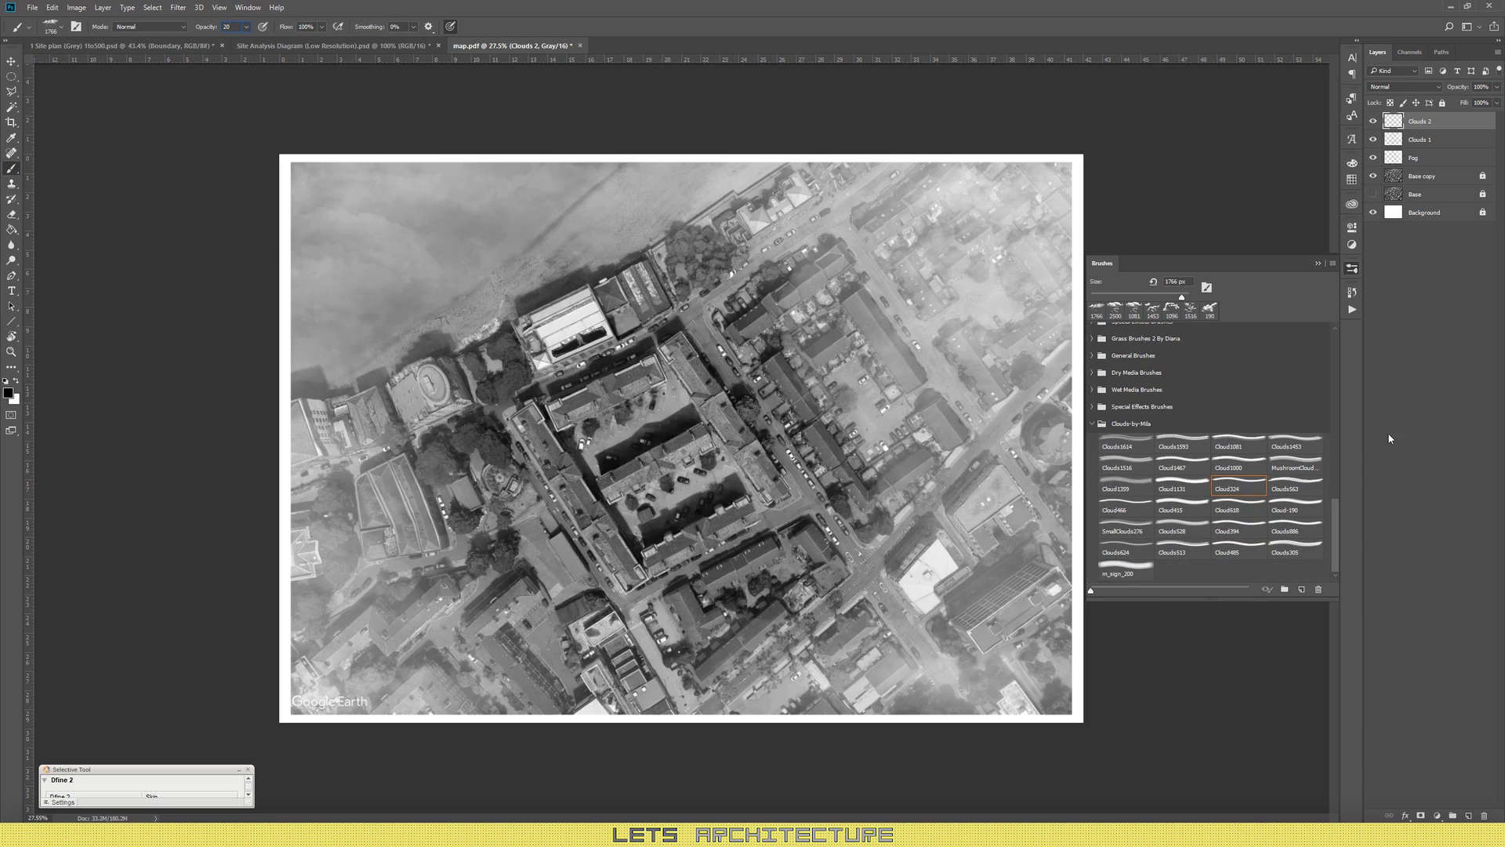
key("Return")
left_click(330, 223)
key("ctrl+alt+z")
key("x")
Step: Stamp white clouds on the Clouds 2 layer over the river and around the map's corners and outer edges
left_click(353, 227)
left_click(302, 176)
left_click(1000, 698)
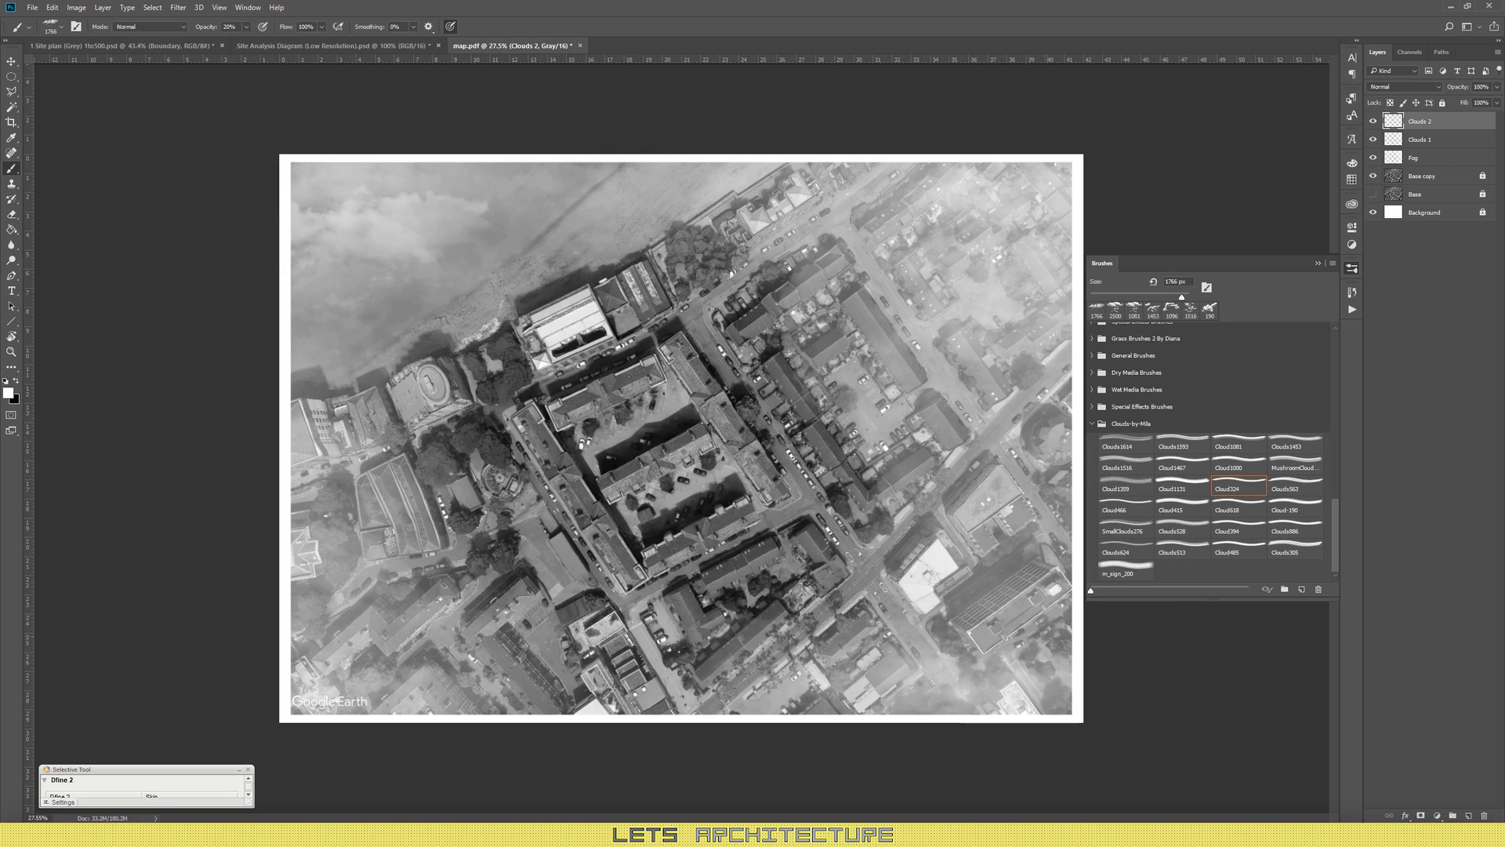
left_click(476, 685)
left_click(345, 570)
left_click(980, 260)
left_click(733, 181)
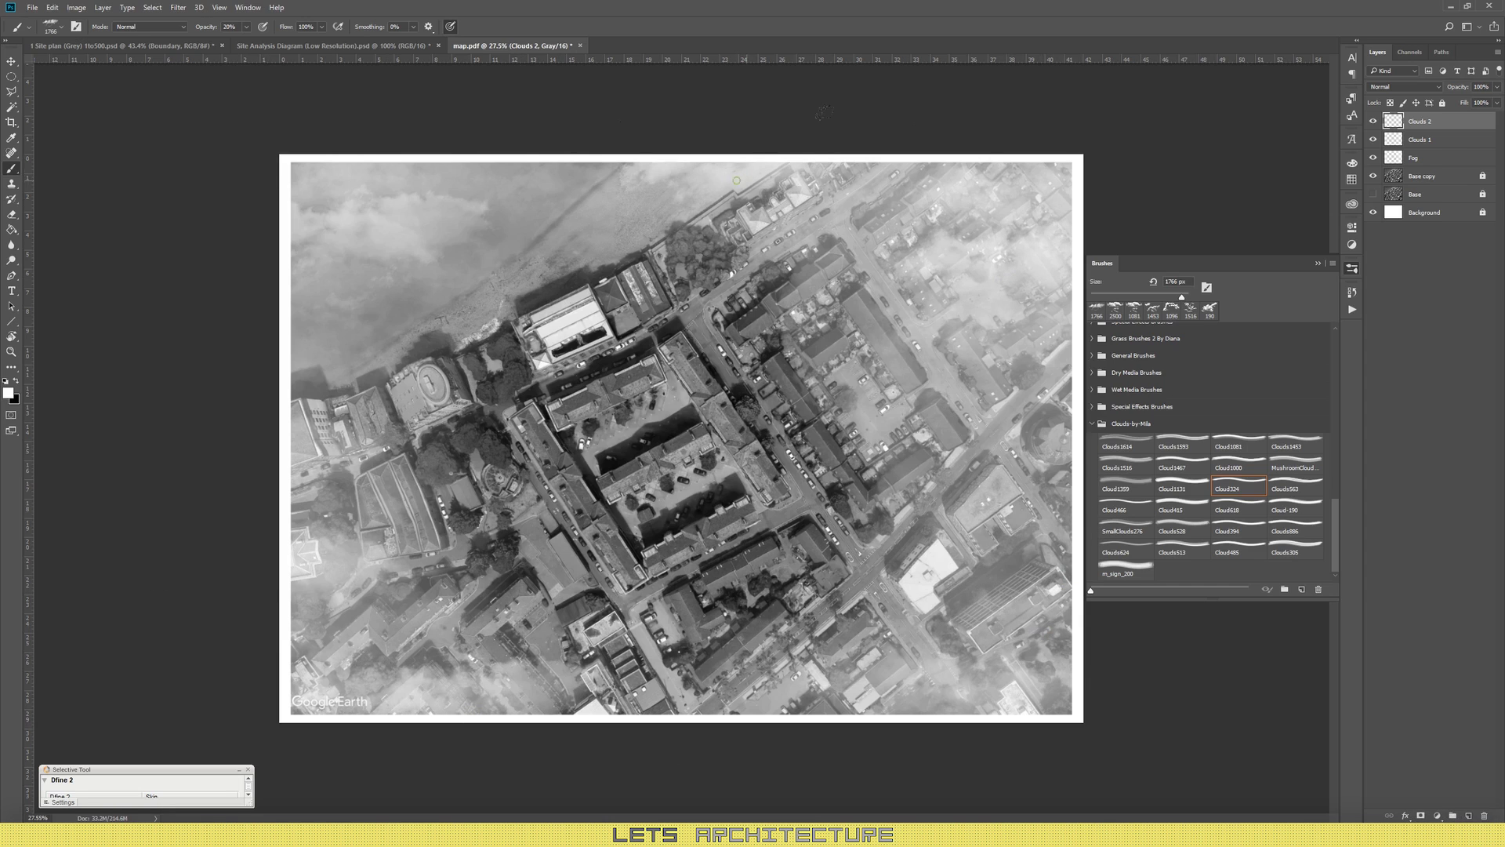
left_click(1058, 453)
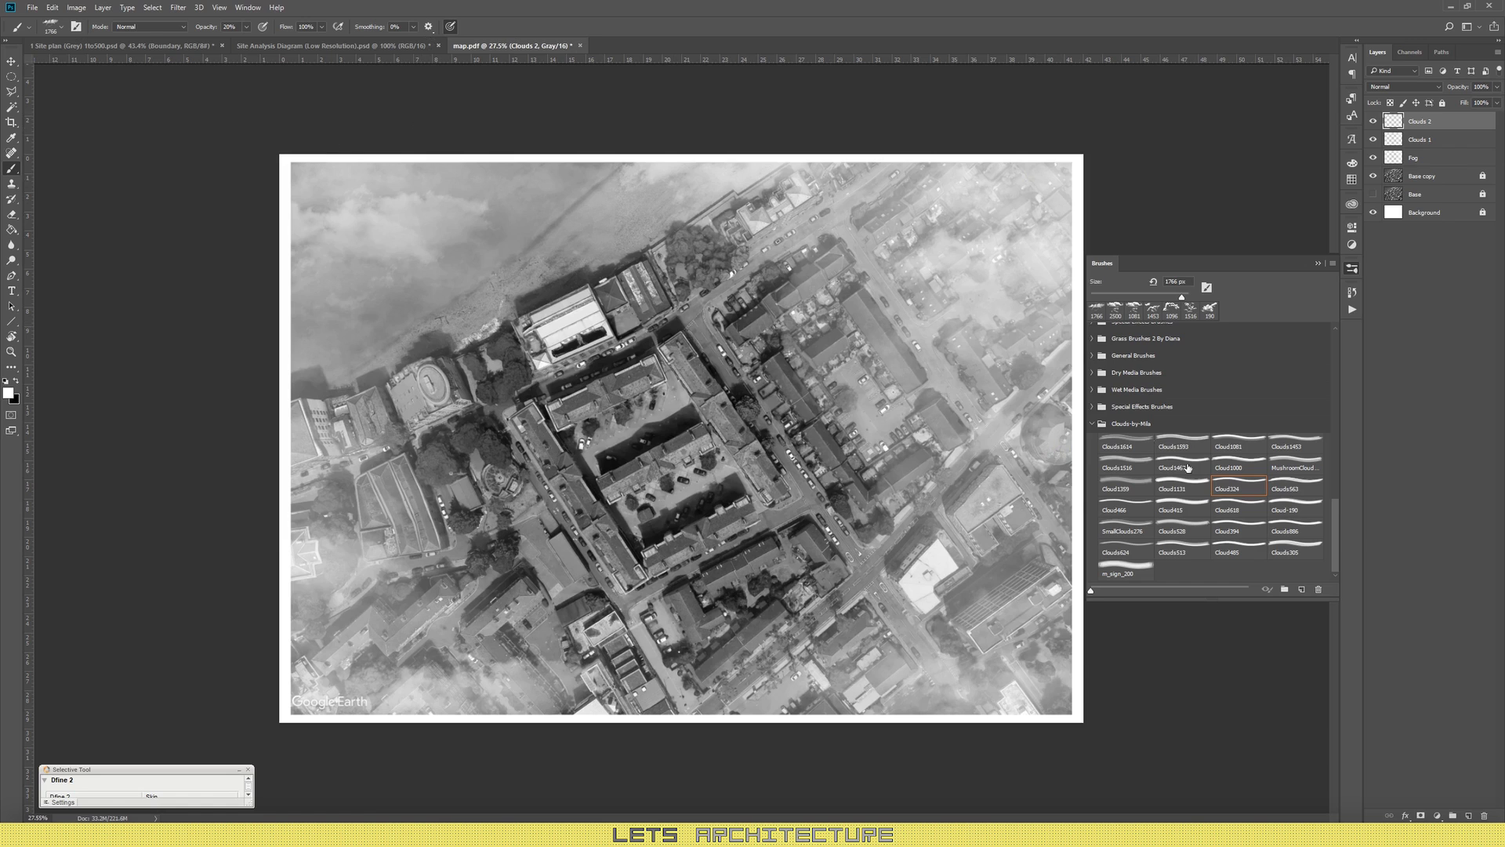
Step: Choose the Cloud-190 brush at 1228 px and stamp clouds around the map's outer edges, undoing an unwanted dab on the western edge
left_click(1293, 508)
left_click(363, 152)
left_click(363, 151)
left_click(270, 363)
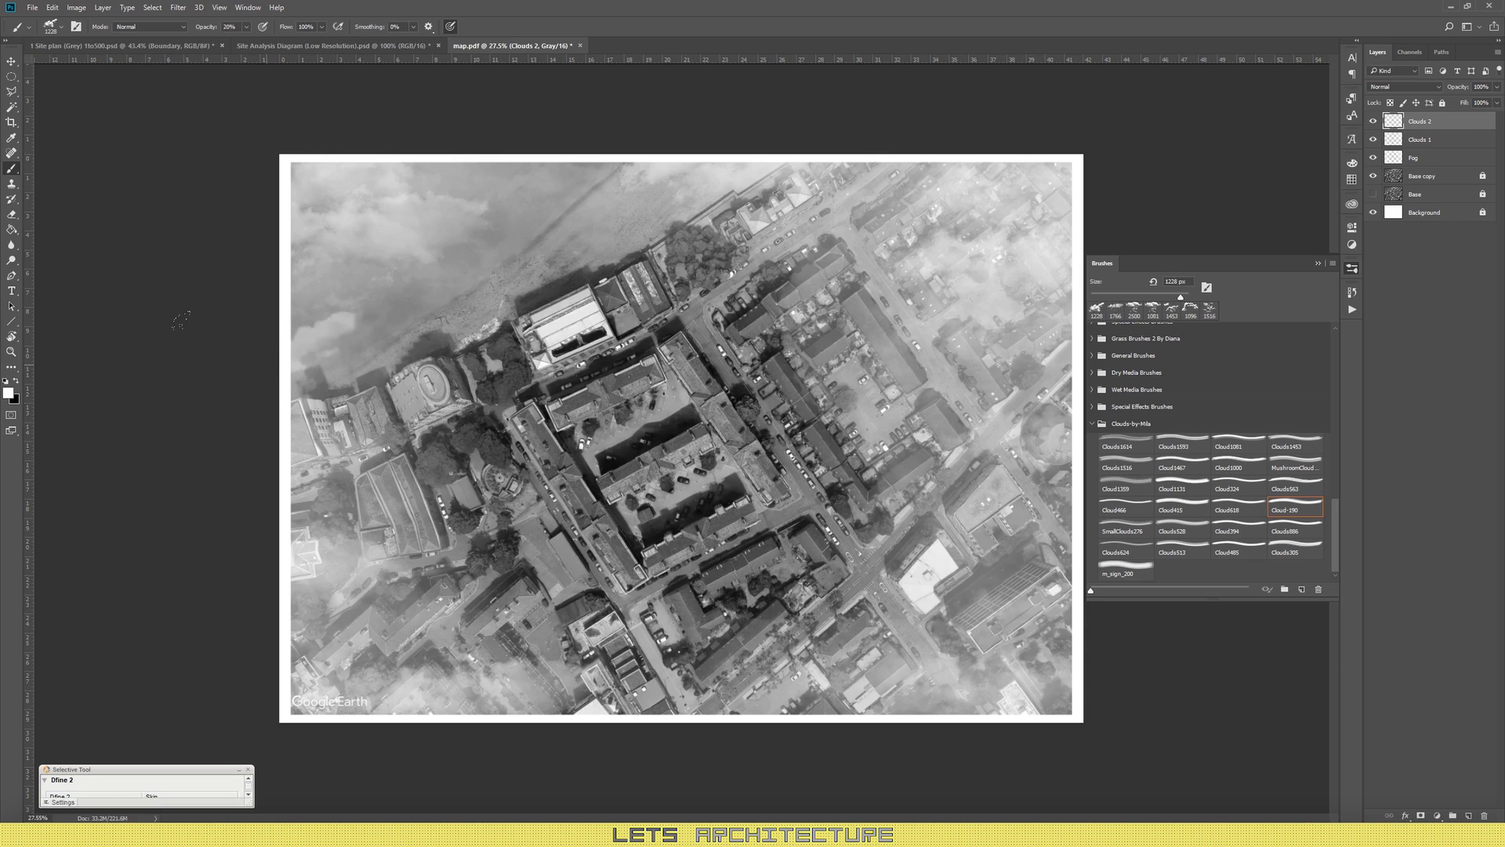
left_click(270, 364)
key("ctrl+alt+z")
left_click(265, 372)
left_click(265, 372)
left_click(1032, 669)
left_click(1033, 669)
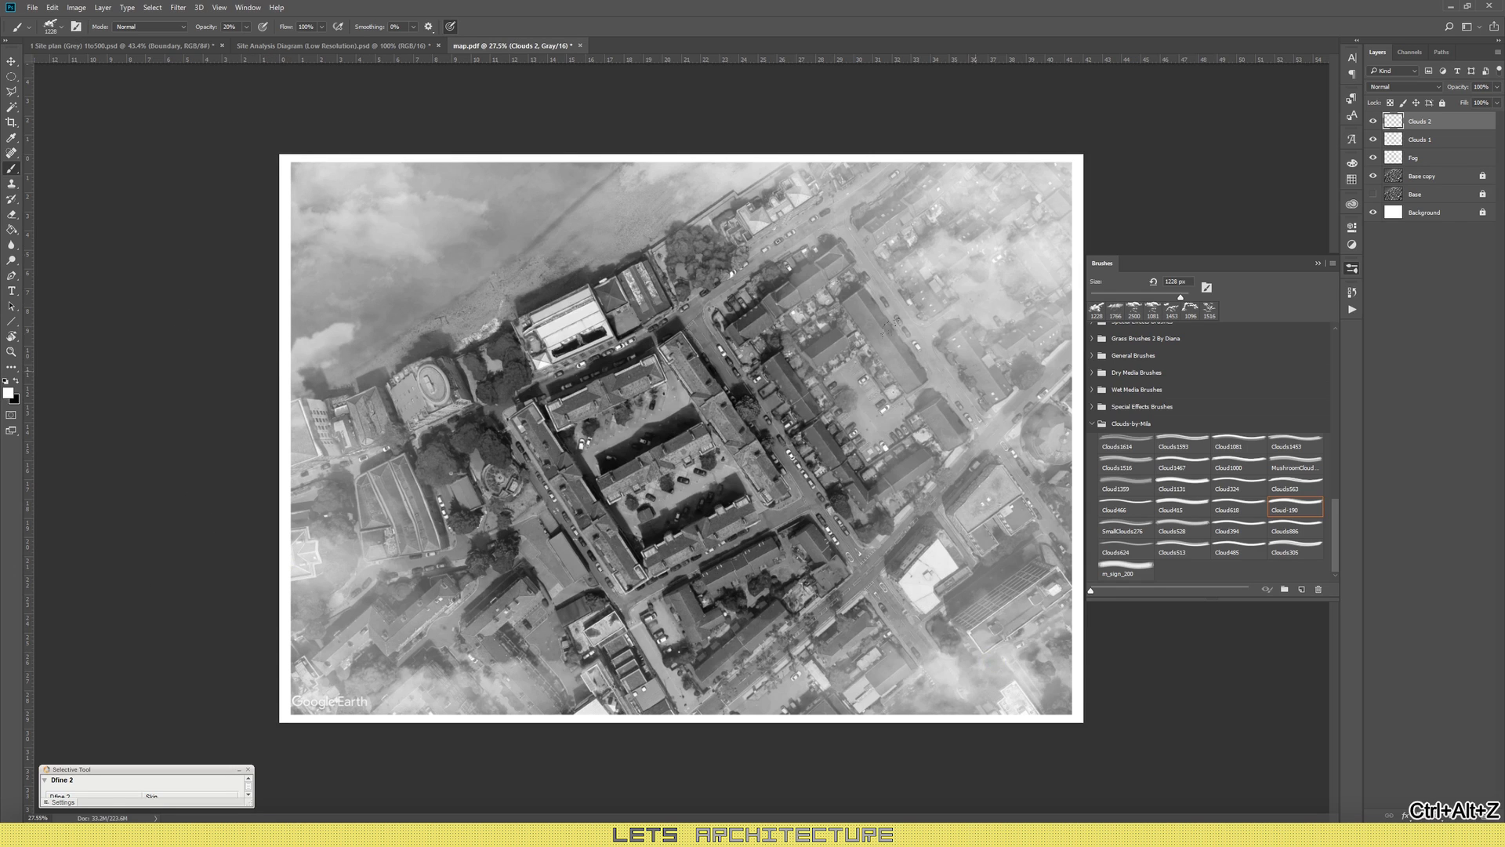
left_click(1028, 353)
left_click(852, 188)
Step: Choose the Cloud394 brush at 3114 px and stamp dense clouds over the north-east housing, the southern blocks and the eastern edge
left_click(1239, 529)
left_click_drag(1175, 297, 1184, 297)
left_click(914, 215)
left_click(915, 215)
left_click(914, 215)
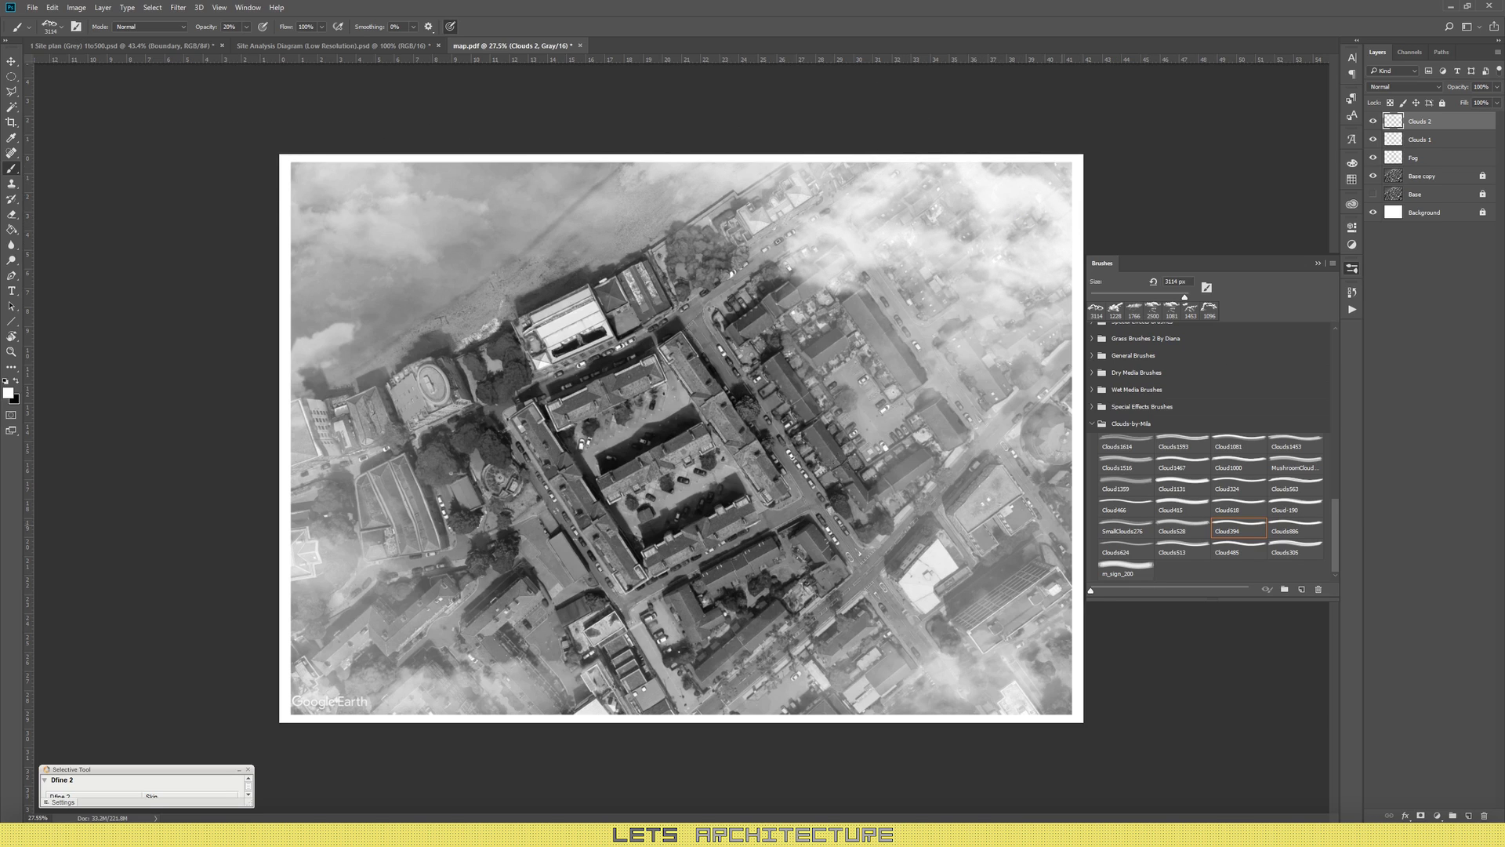
left_click(822, 657)
left_click(822, 657)
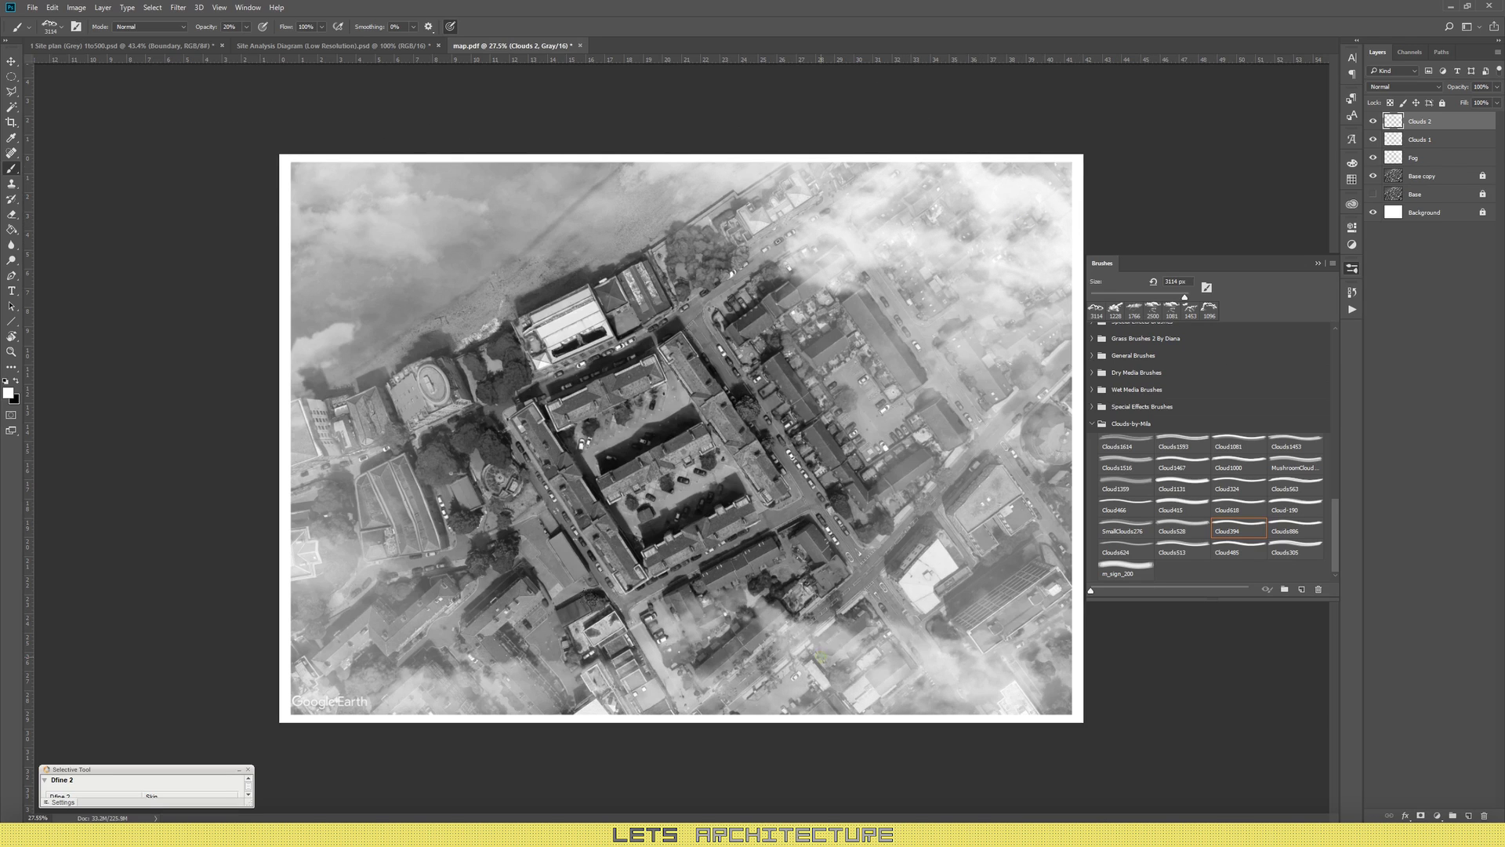
left_click(820, 654)
left_click(1044, 524)
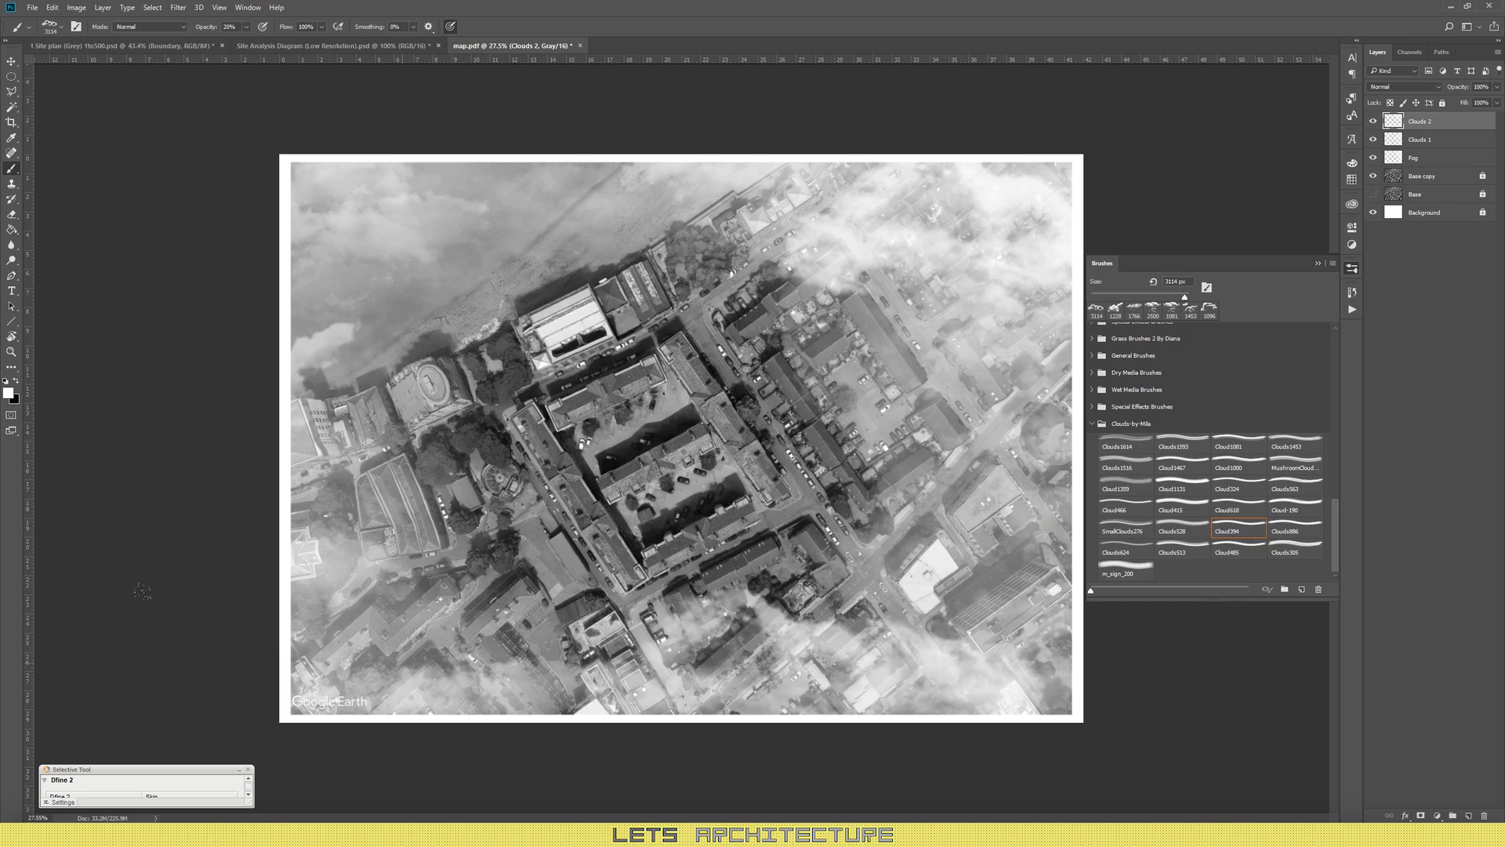
Step: Choose the Cloud1131 brush at 2036 px and stamp clouds over the south-west corner, the river and the map's outer edges
left_click(1172, 488)
left_click_drag(1185, 296, 1184, 299)
left_click(1050, 398)
left_click(262, 660)
left_click(262, 660)
left_click(219, 477)
left_click(218, 476)
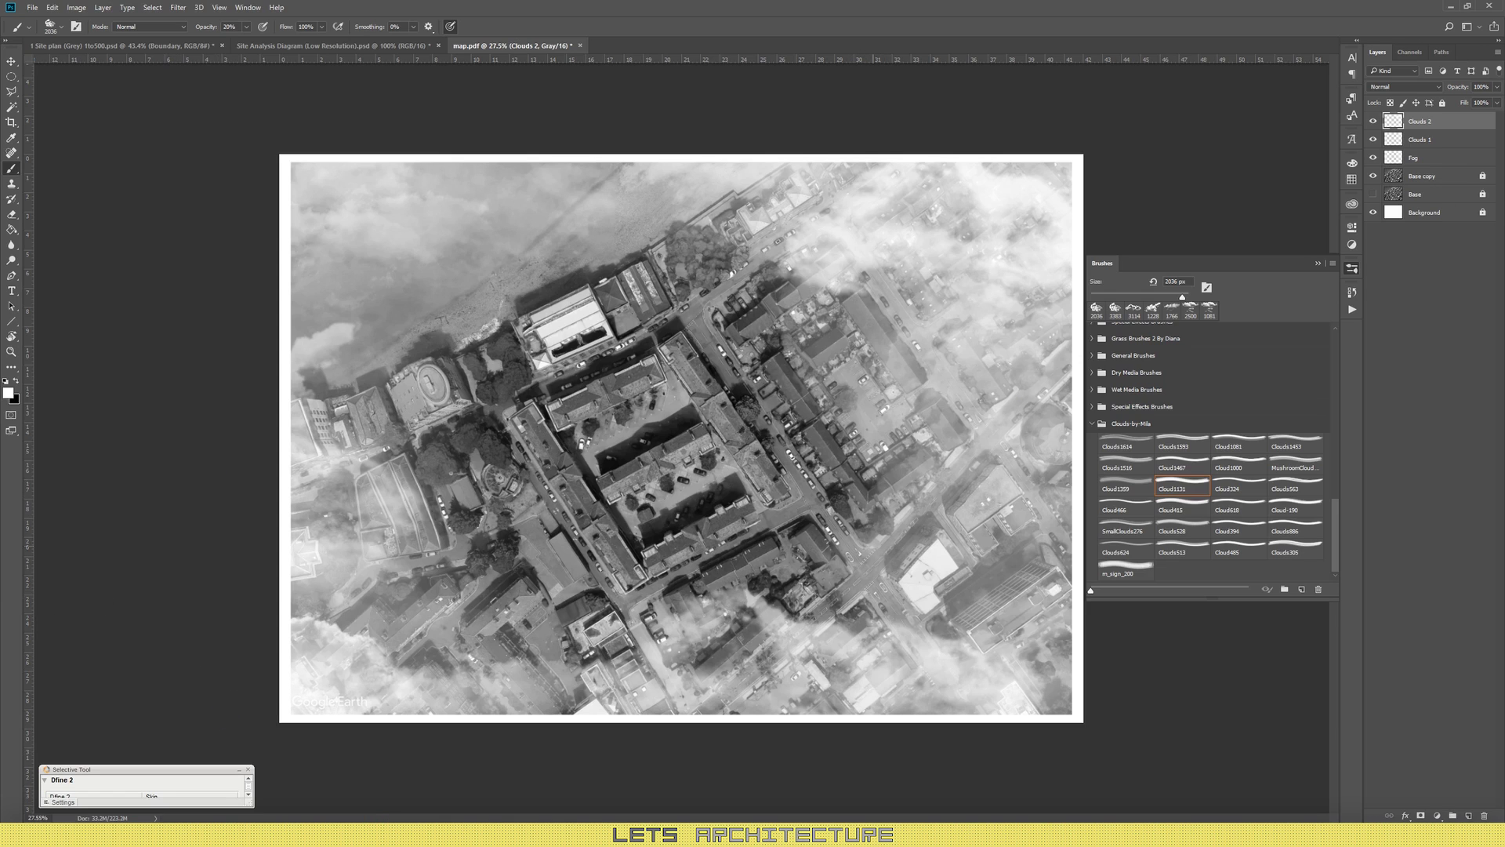
left_click(933, 541)
left_click(578, 126)
left_click(243, 306)
scroll(739, 440, "down", 2)
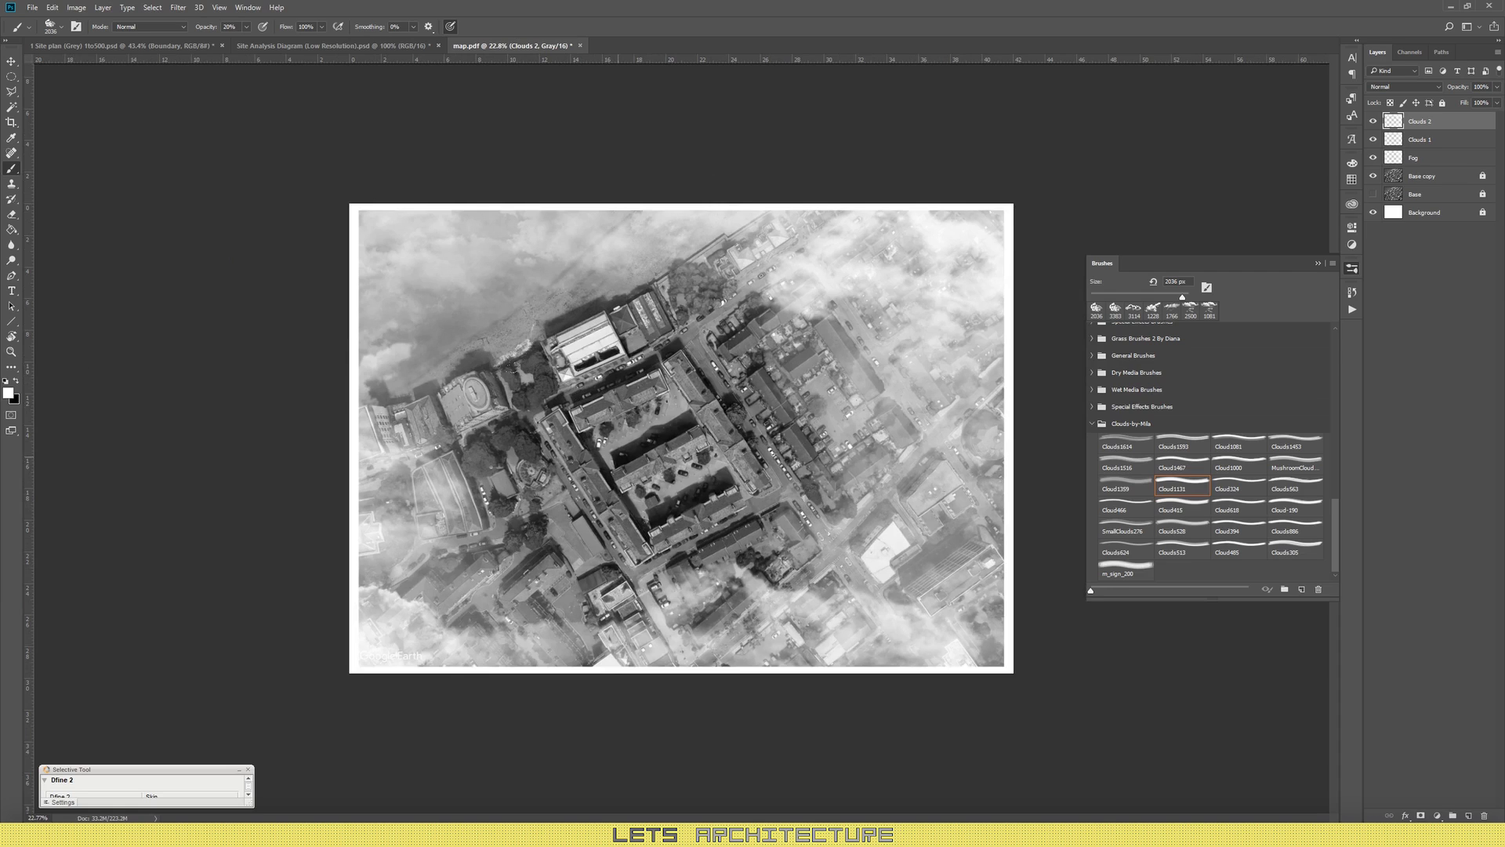
left_click(1039, 367)
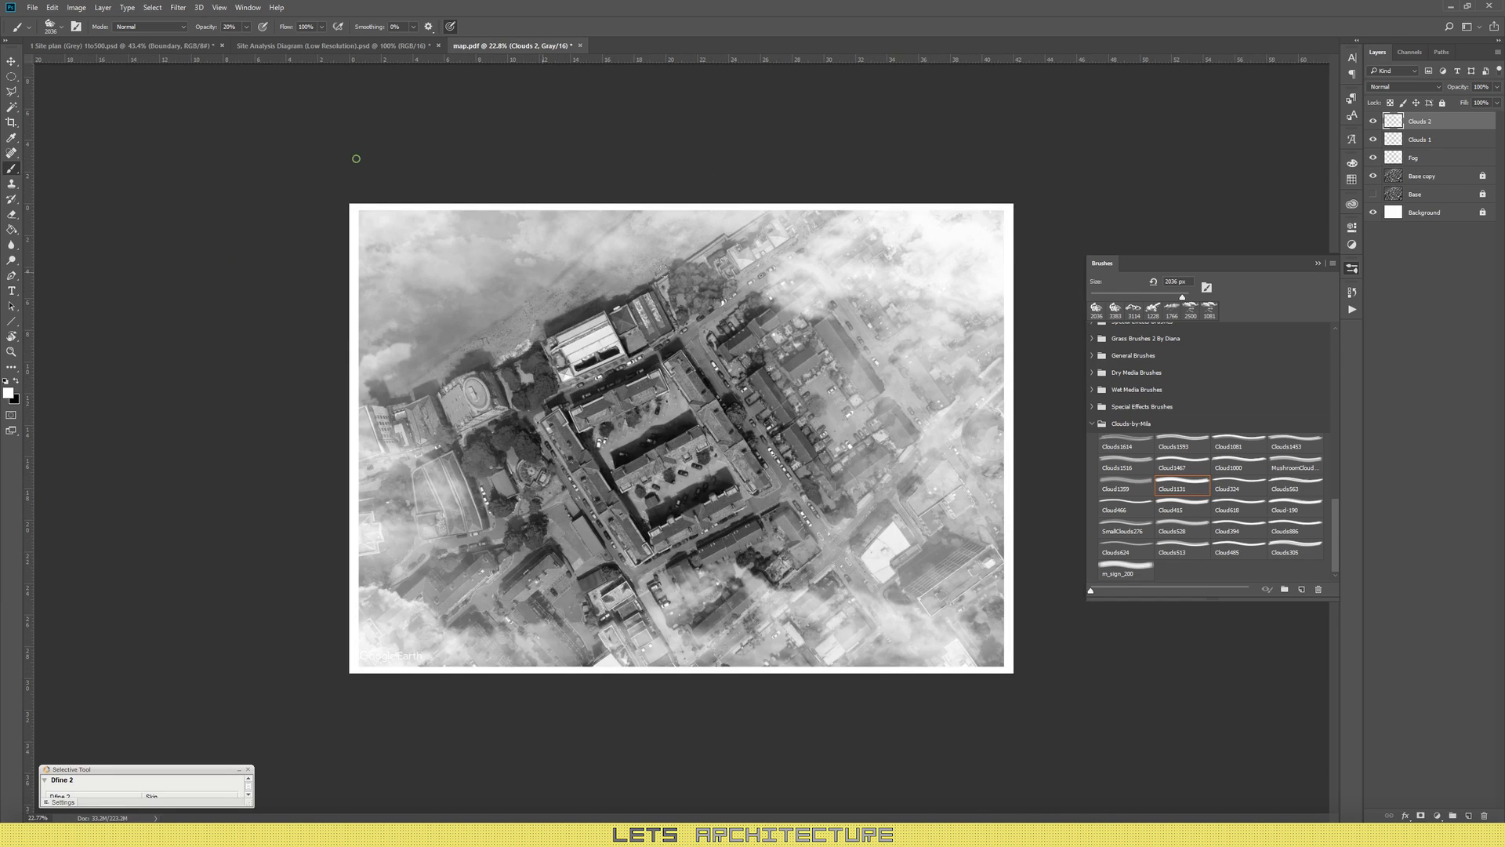
scroll(356, 159, "up", 2)
Step: Try a red brush stroke on the Border layer along the courtyard block's northern edge and undo it
key("v")
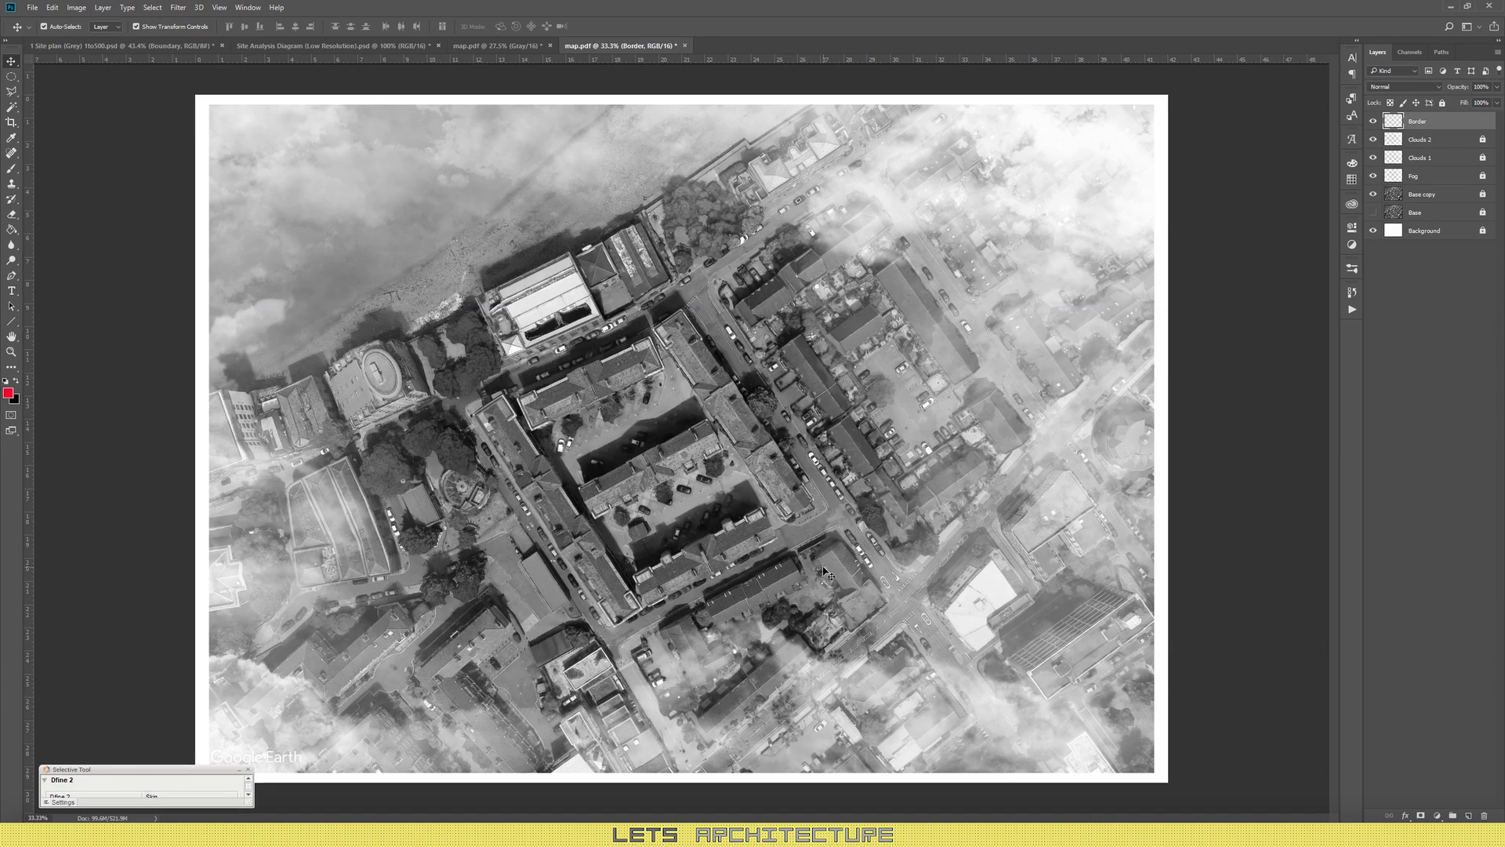
key("b")
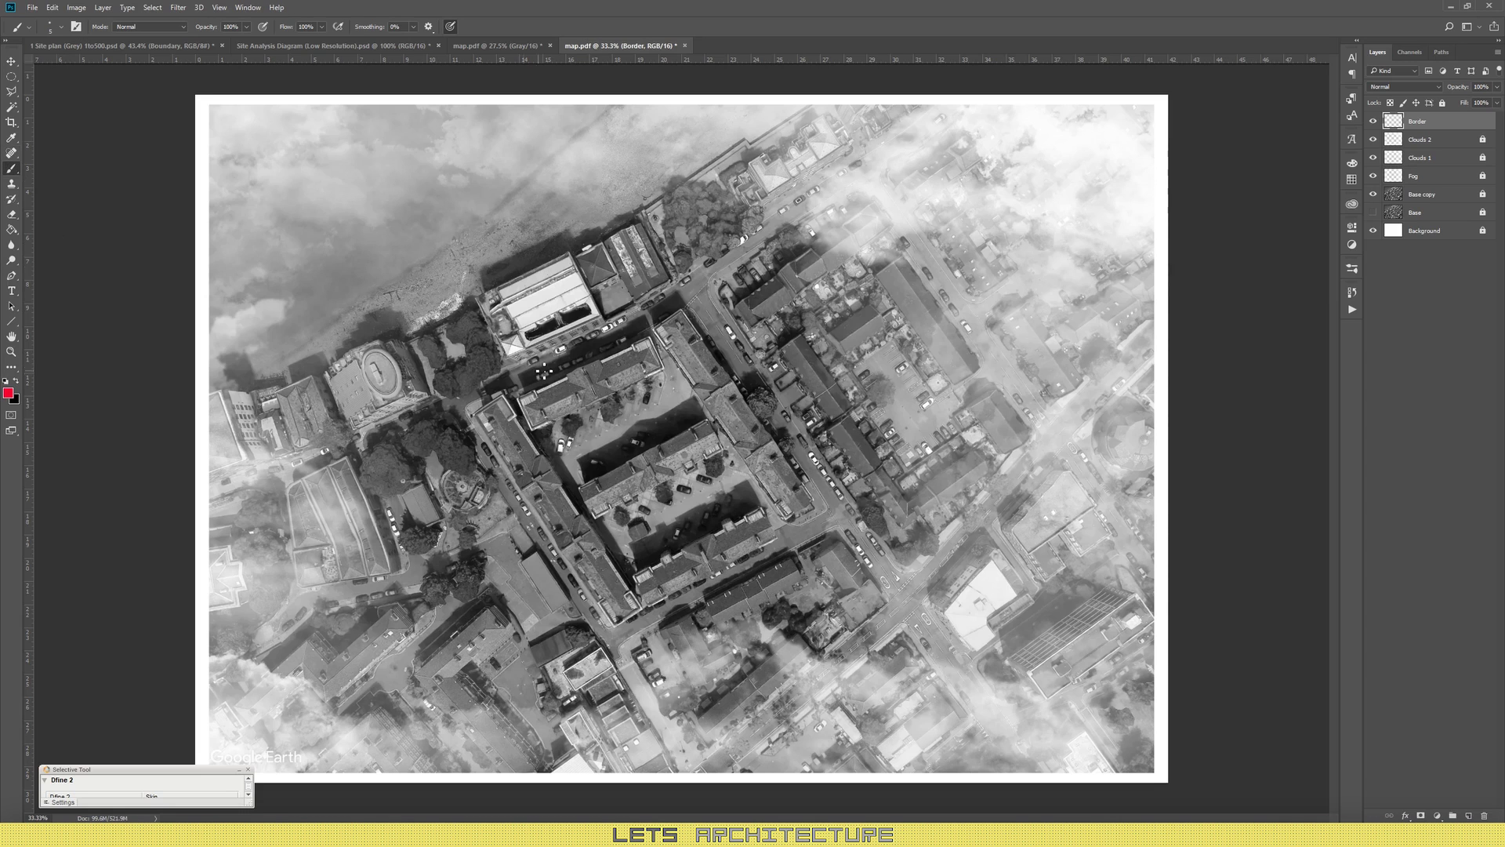
right_click(577, 361)
key("ctrl+z")
mouse_move(519, 379)
left_mouse_down()
mouse_move(593, 339)
mouse_move(593, 368)
left_mouse_up()
key("ctrl+z")
scroll(593, 368, "up", 2)
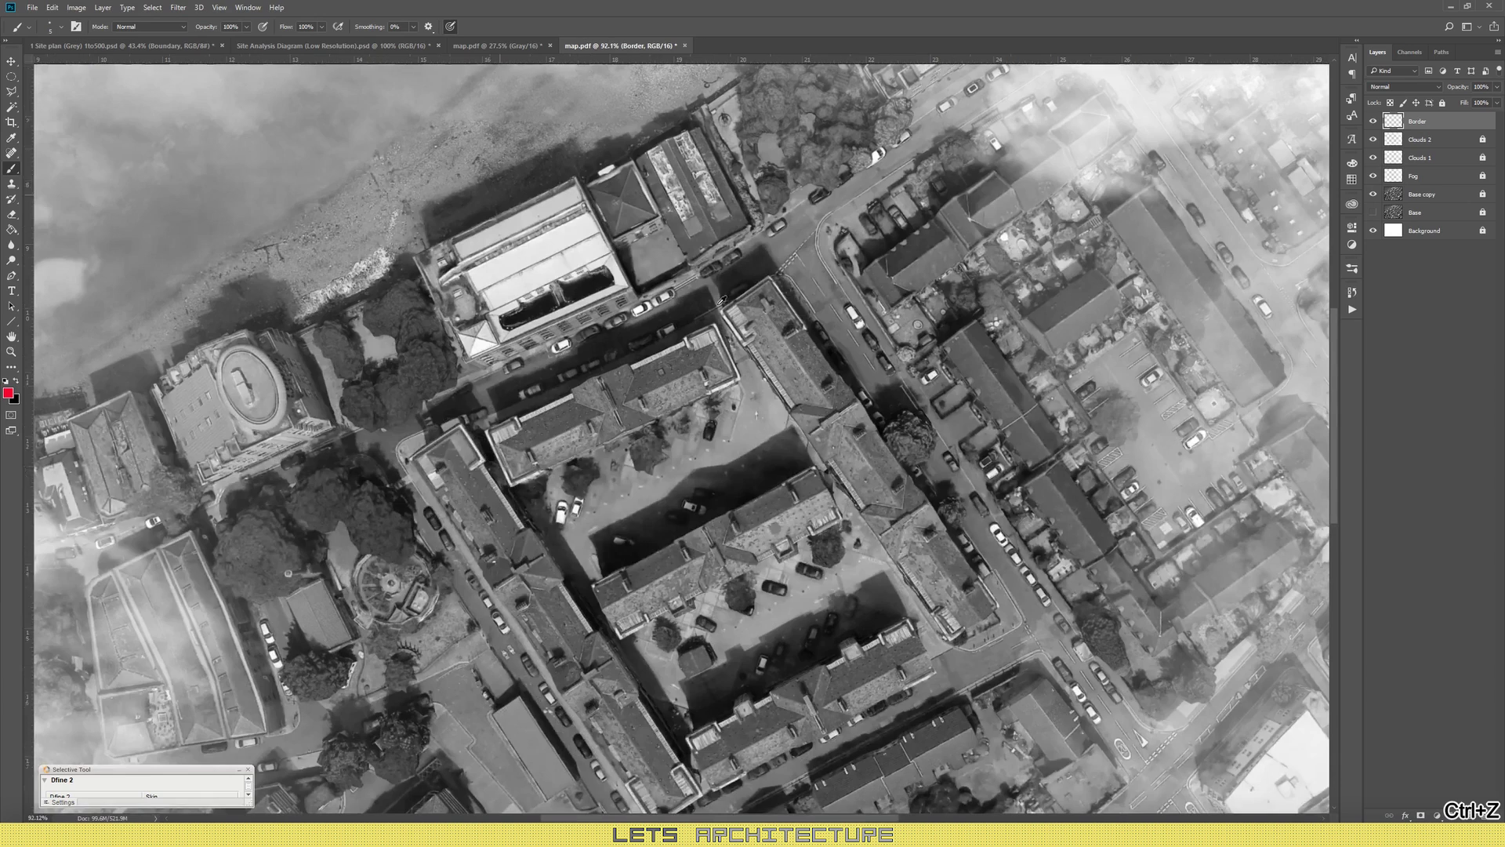
scroll(797, 275, "up", 2)
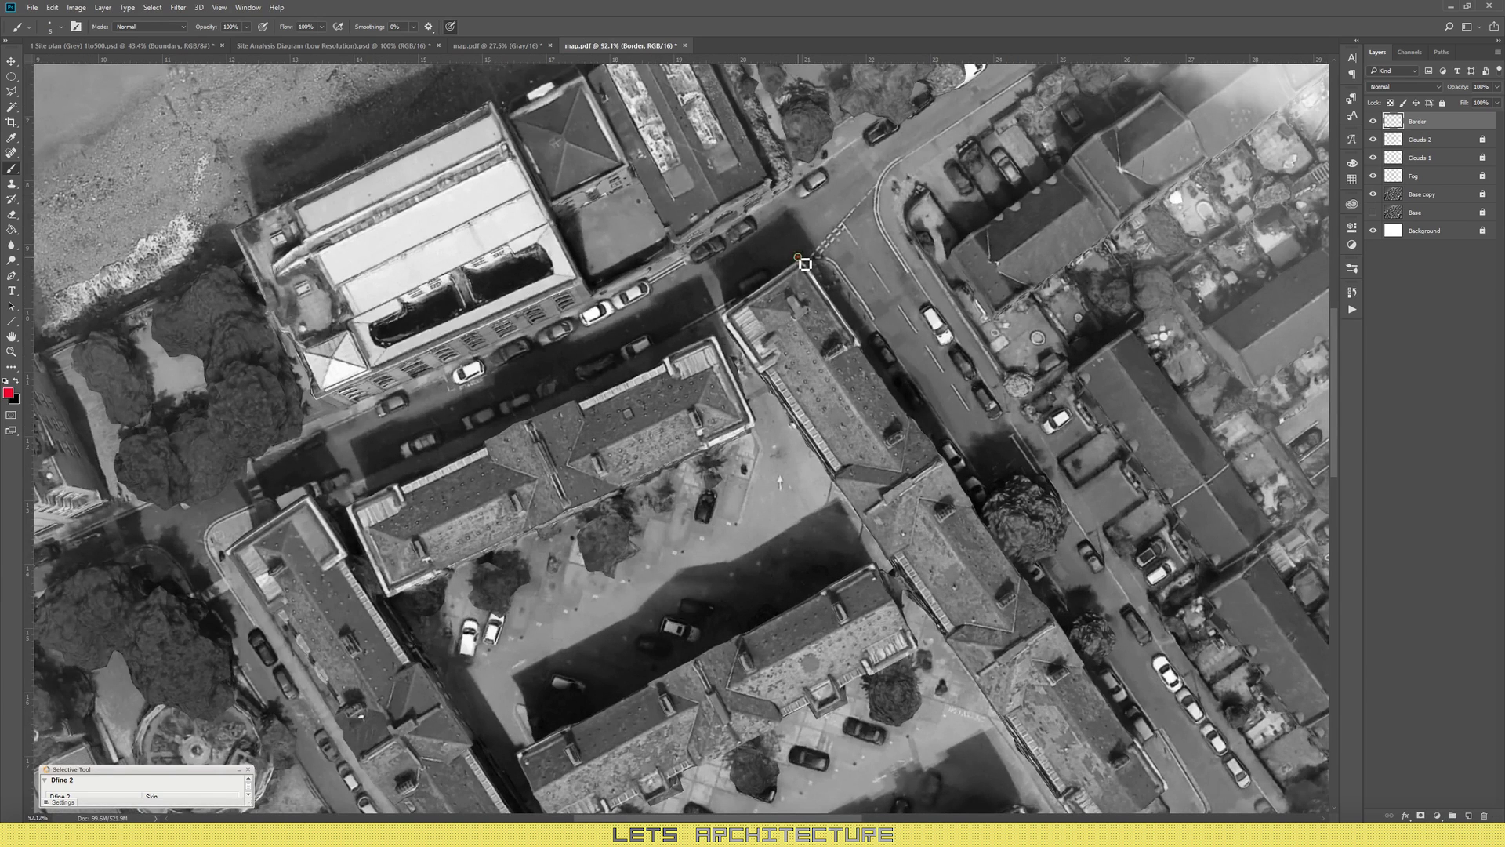
Step: Paint a red straight-segment border on the Border layer around the whole courtyard block, closing it at the north-east corner
left_click(727, 320, "shift")
left_click(318, 497, "shift")
left_click(227, 551, "shift")
scroll(226, 551, "down", 7)
scroll(643, 749, "up", 5)
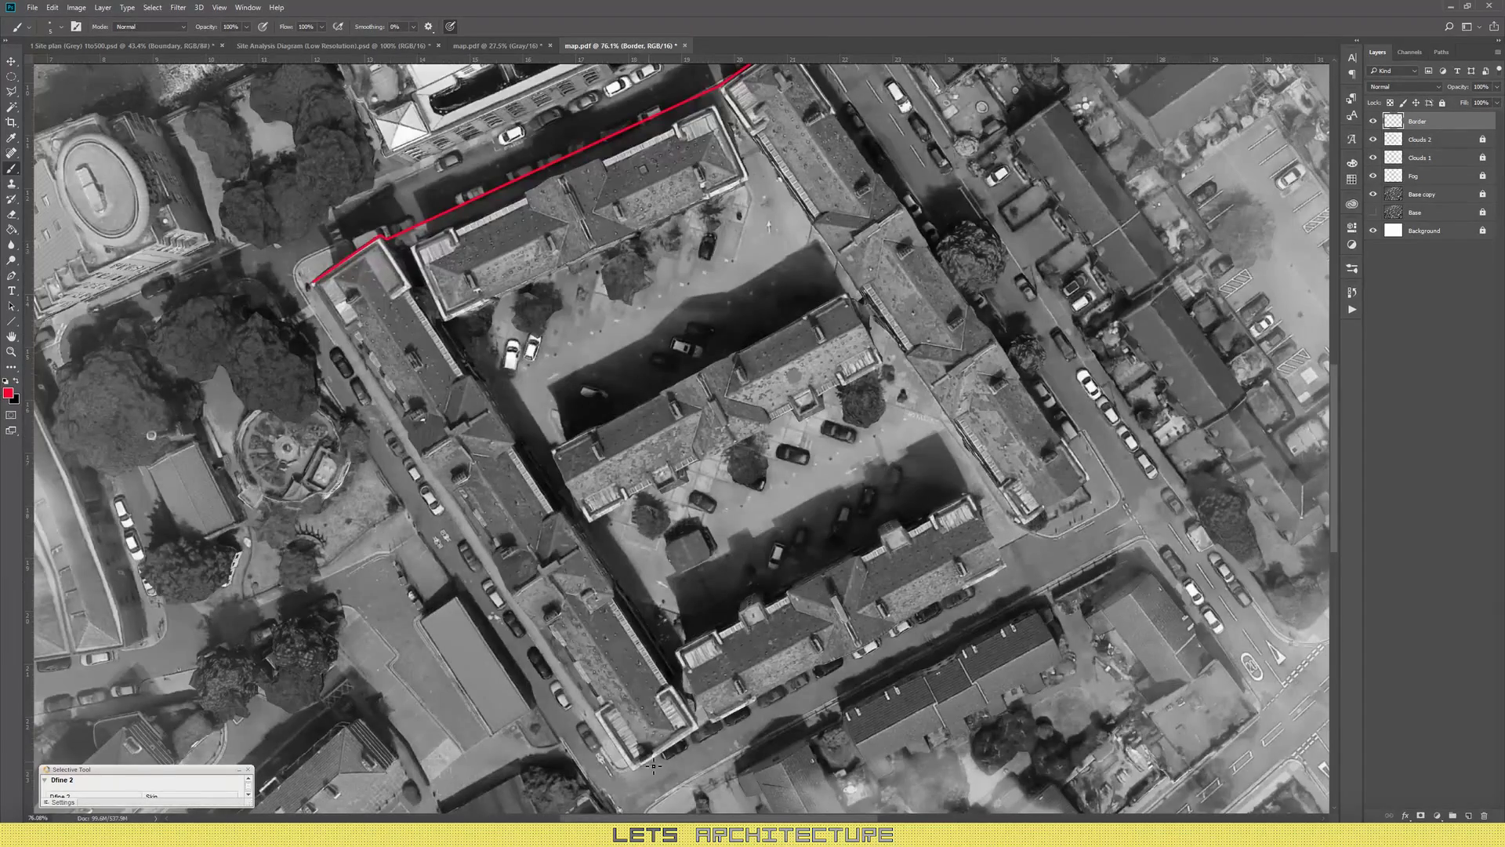
left_click(637, 772, "shift")
left_click(1006, 563, "shift")
left_click(1099, 501, "shift")
scroll(935, 346, "down", 3)
scroll(862, 235, "up", 2)
left_click(786, 108, "shift")
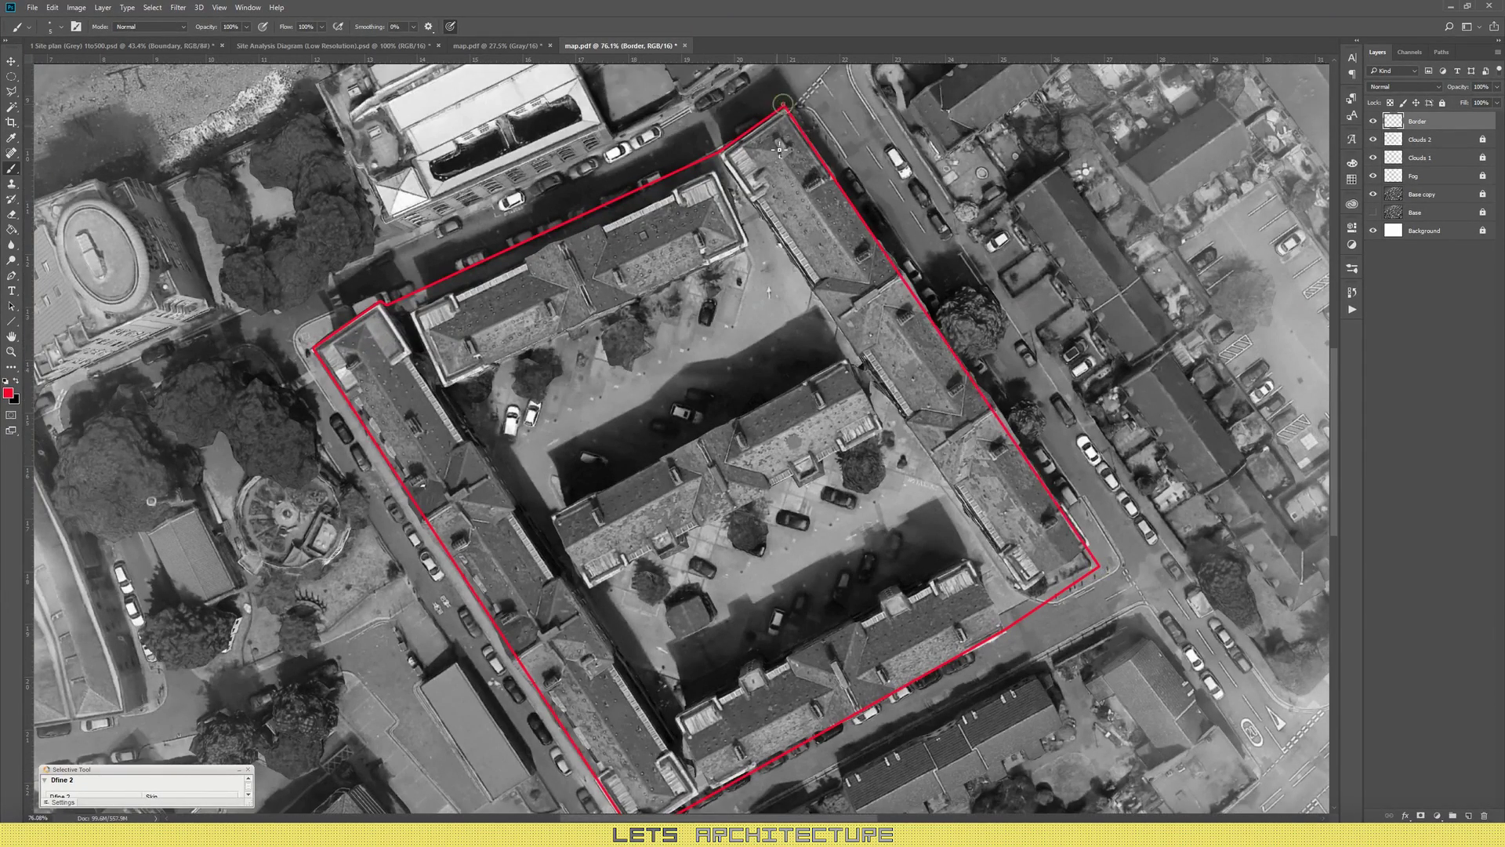
Step: Add an Outer Glow effect to the Border layer and set its glow colour to red #f91b2b
scroll(773, 262, "up", 2)
key("v")
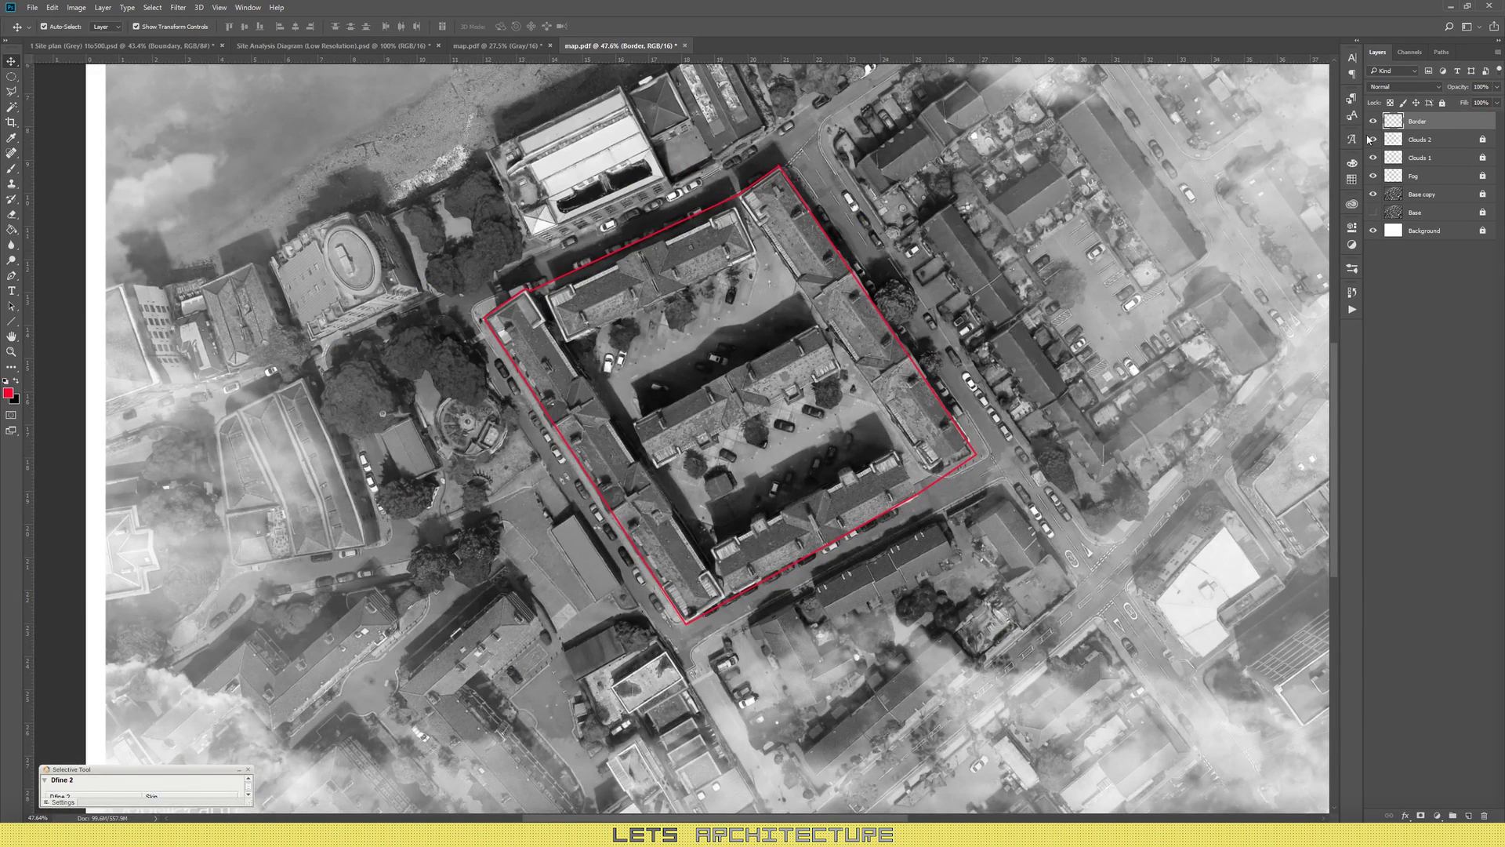
double_click(1445, 127)
left_click(893, 284)
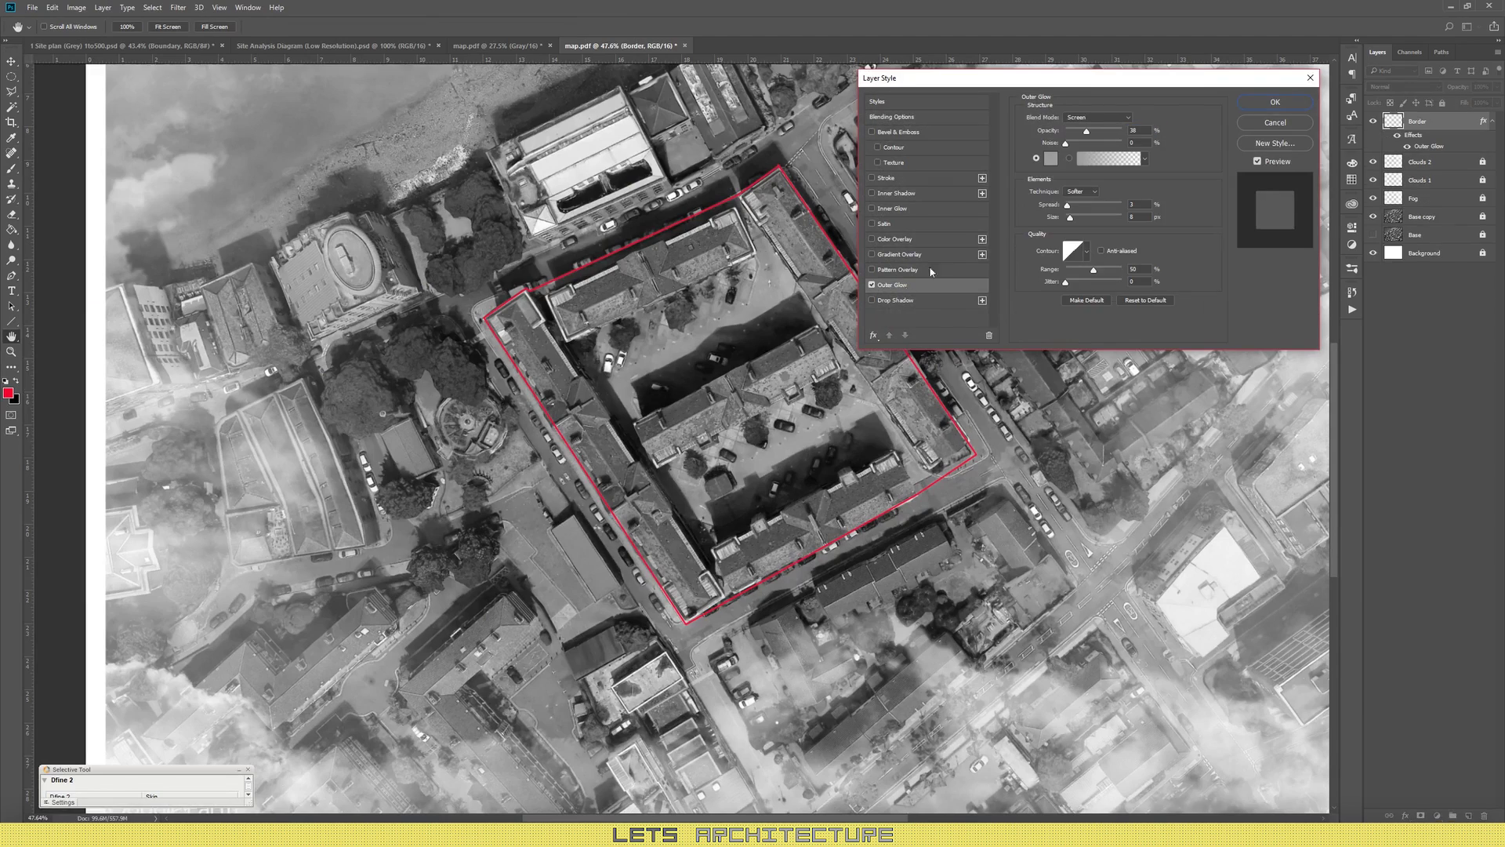
left_click(1051, 157)
left_click(921, 455)
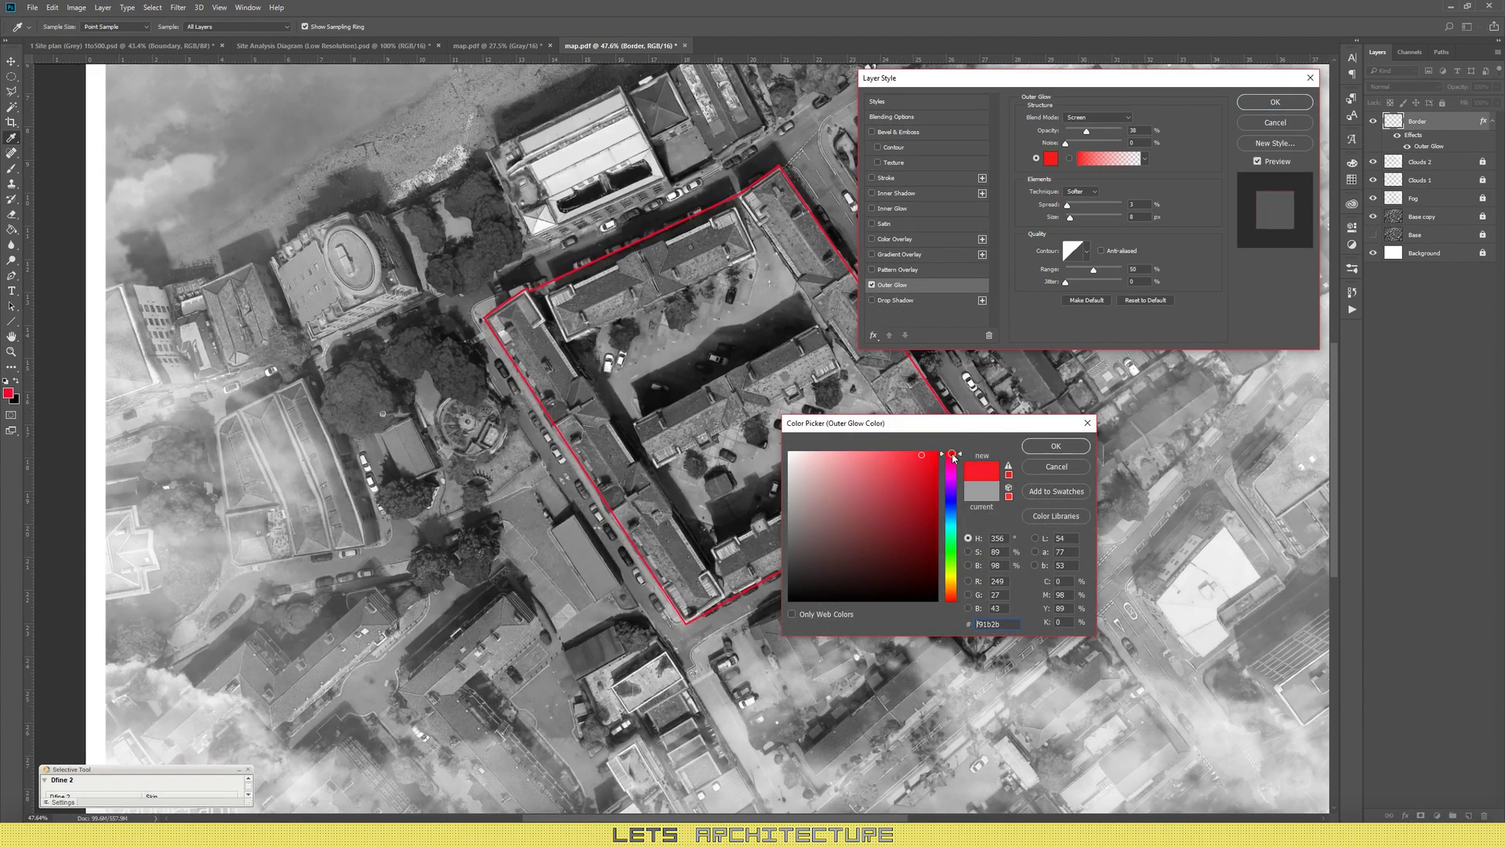
left_click(1056, 446)
Step: Raise the outer glow's opacity and size for a wide red halo along the border, and accept the layer style
scroll(614, 249, "up", 15)
scroll(727, 190, "down", 4)
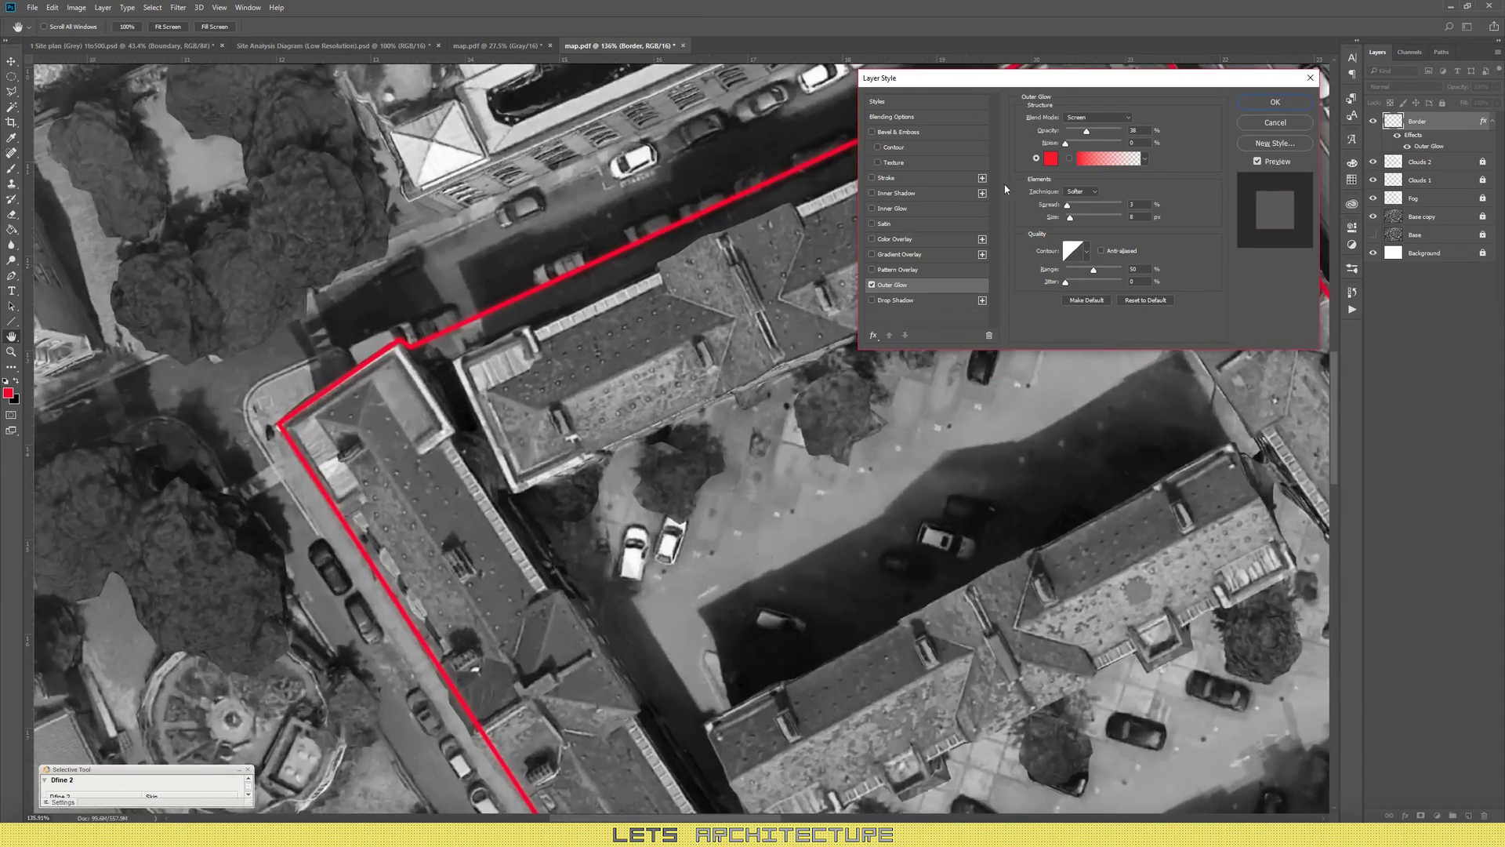
left_click_drag(1087, 135, 1104, 135)
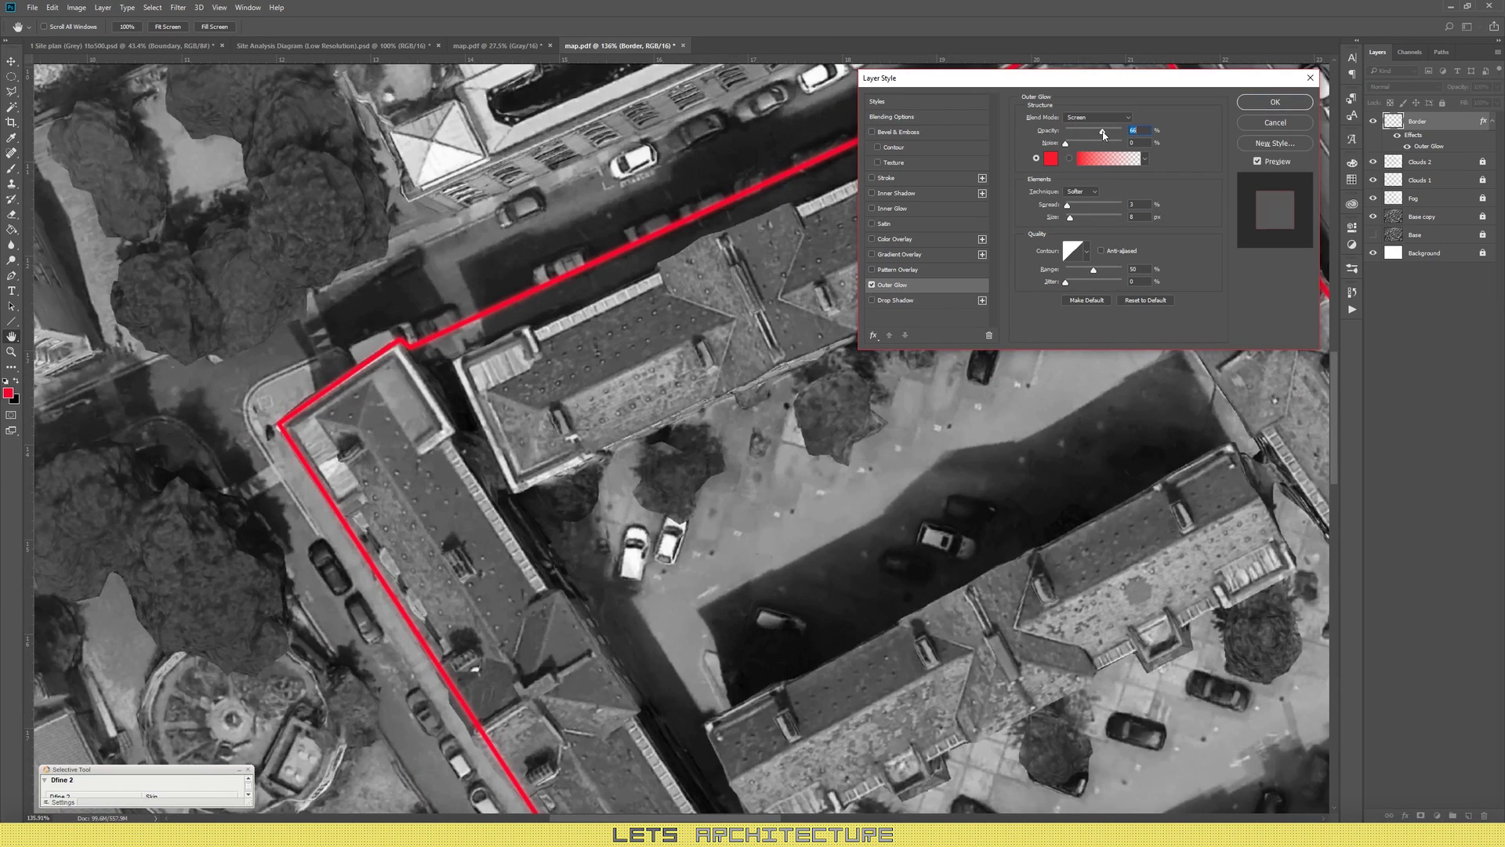
left_click(1066, 144)
left_click_drag(1071, 223, 1096, 214)
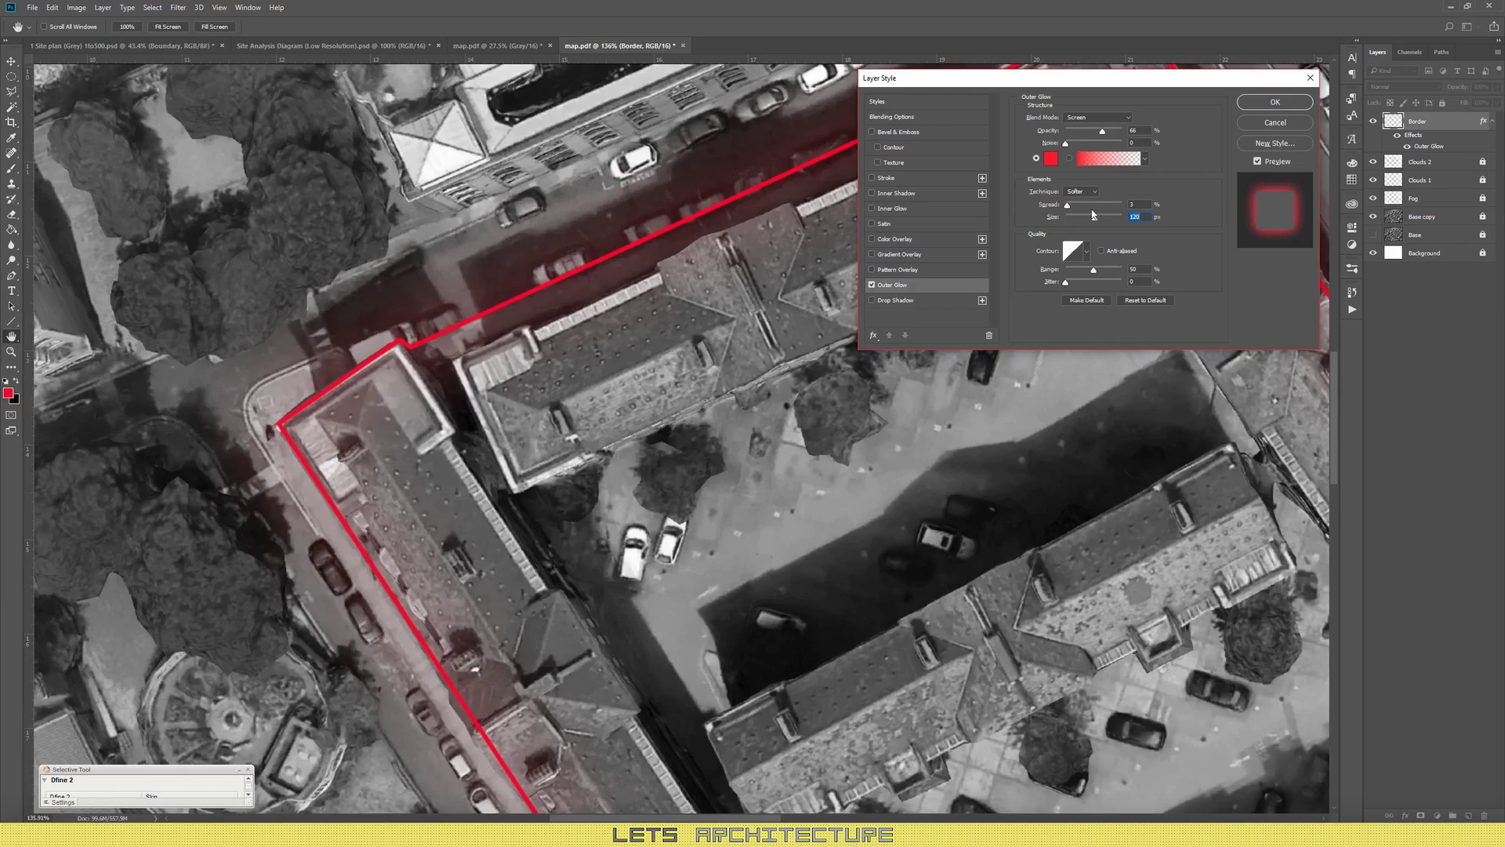
key("Return")
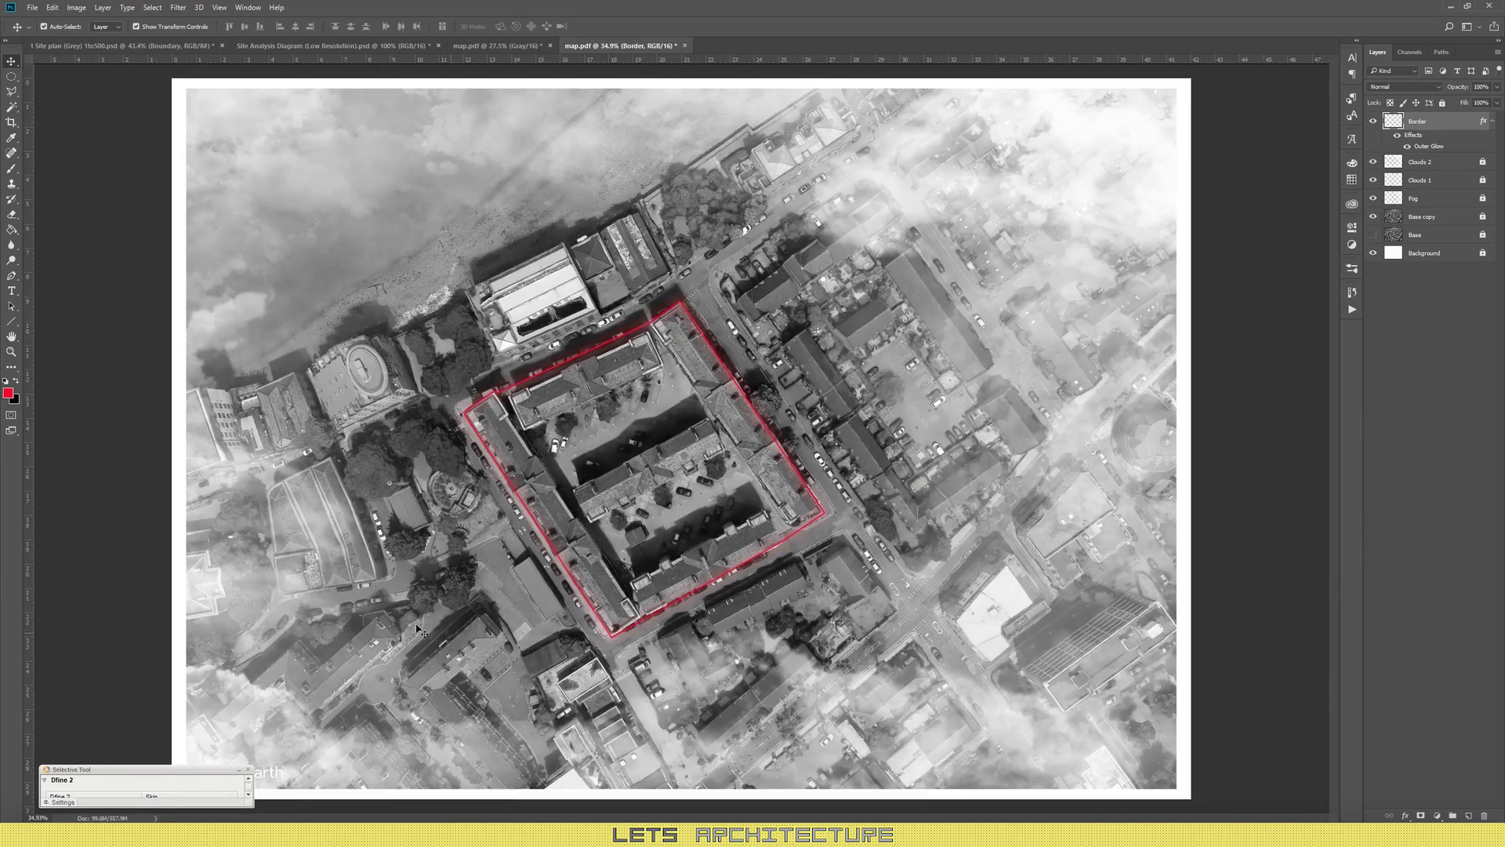
scroll(421, 630, "up", 2)
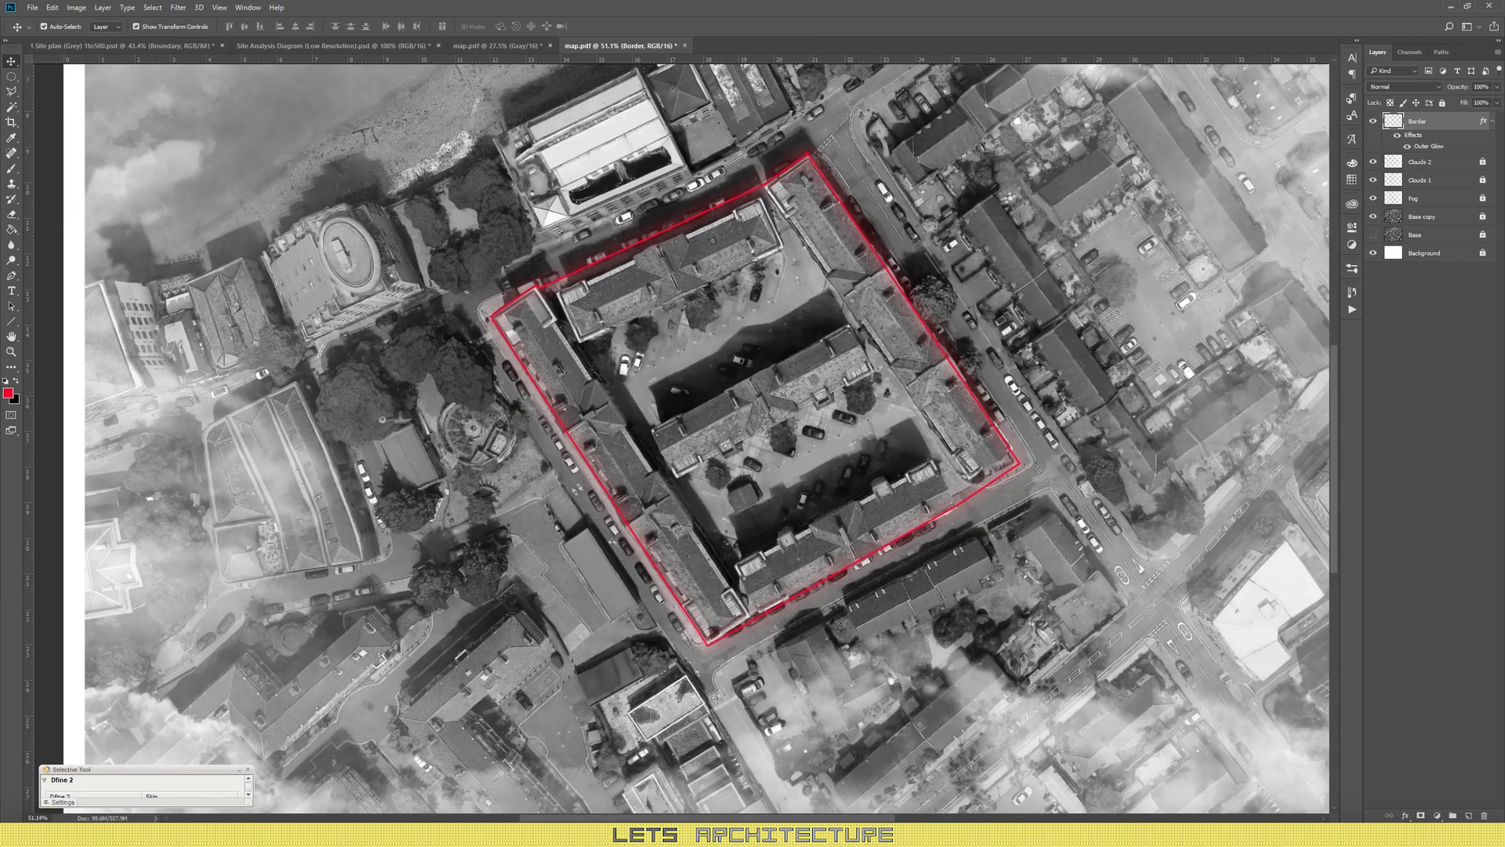
Step: Switch to Illustrator and place the greyscale Google Earth map image on the blank artboard
mouse_move(563, 836)
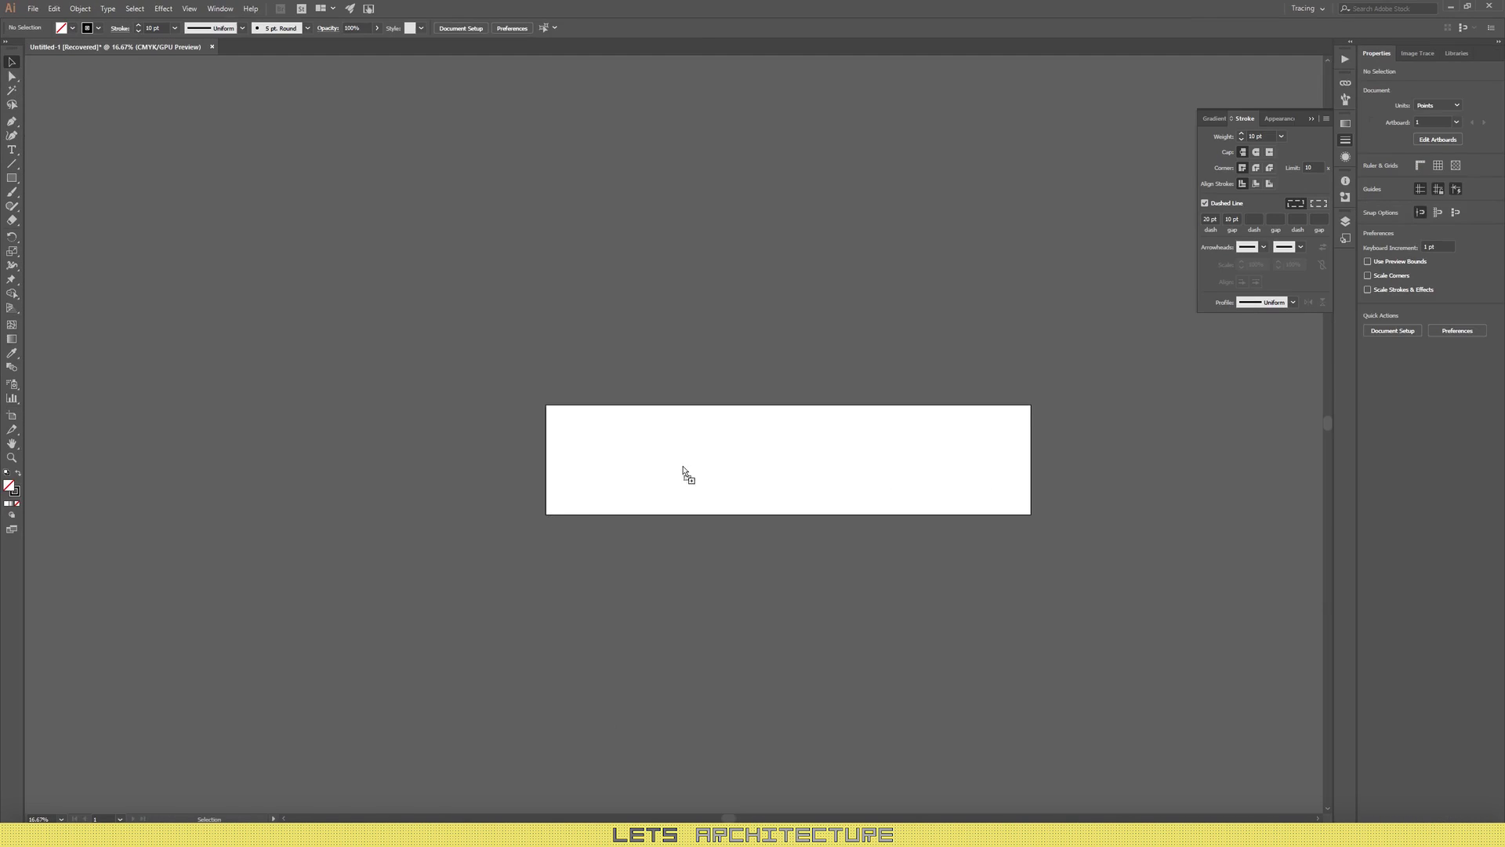
scroll(683, 464, "up", 6)
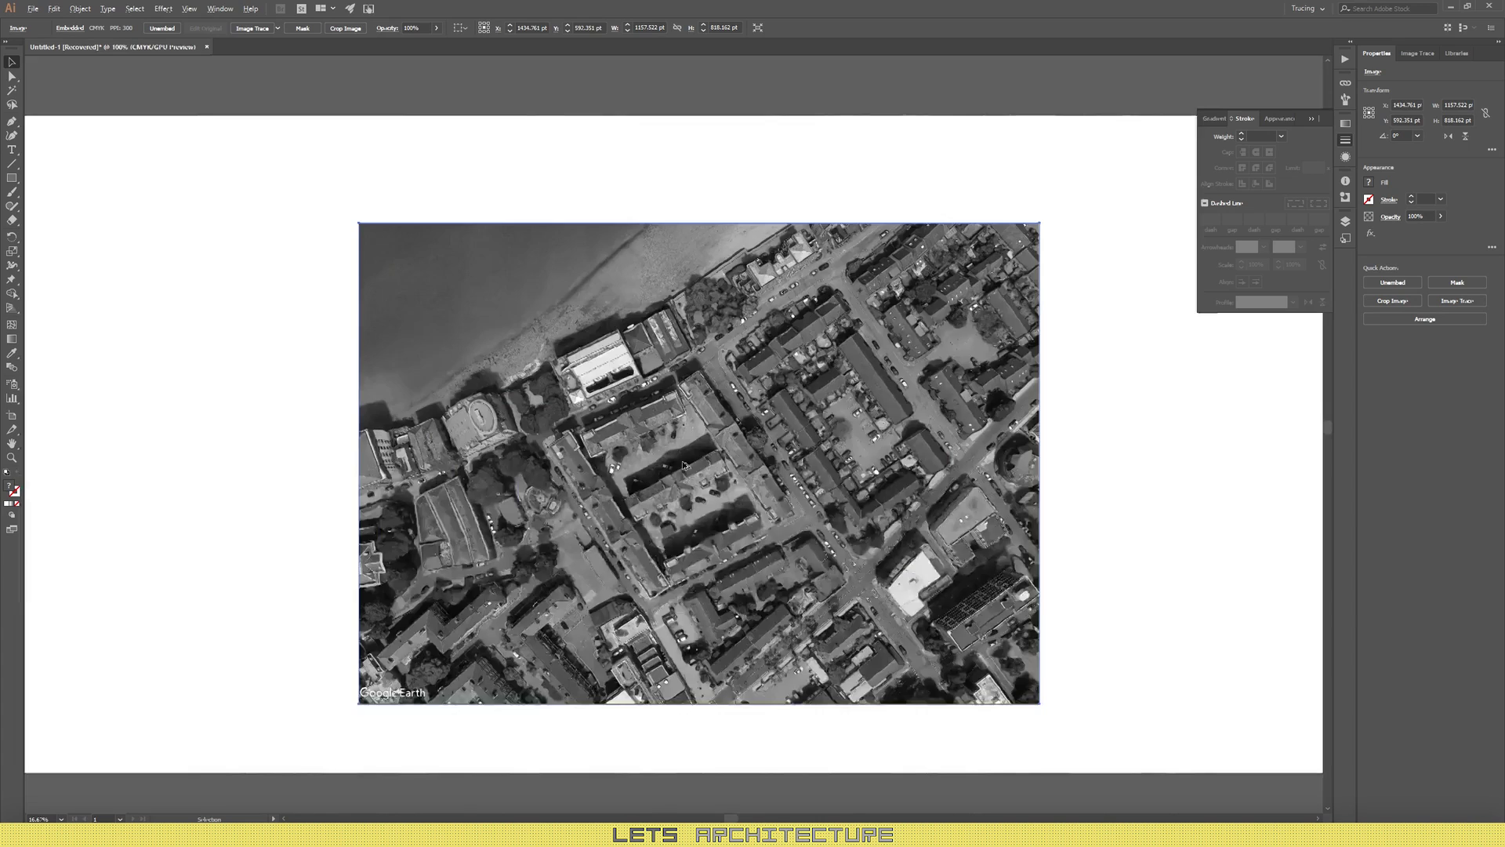
Step: Trace the courtyard block's western and southern kerbs with the Pen tool, starting near the north-west corner
left_click(10, 120)
scroll(583, 548, "up", 3)
scroll(573, 470, "down", 2)
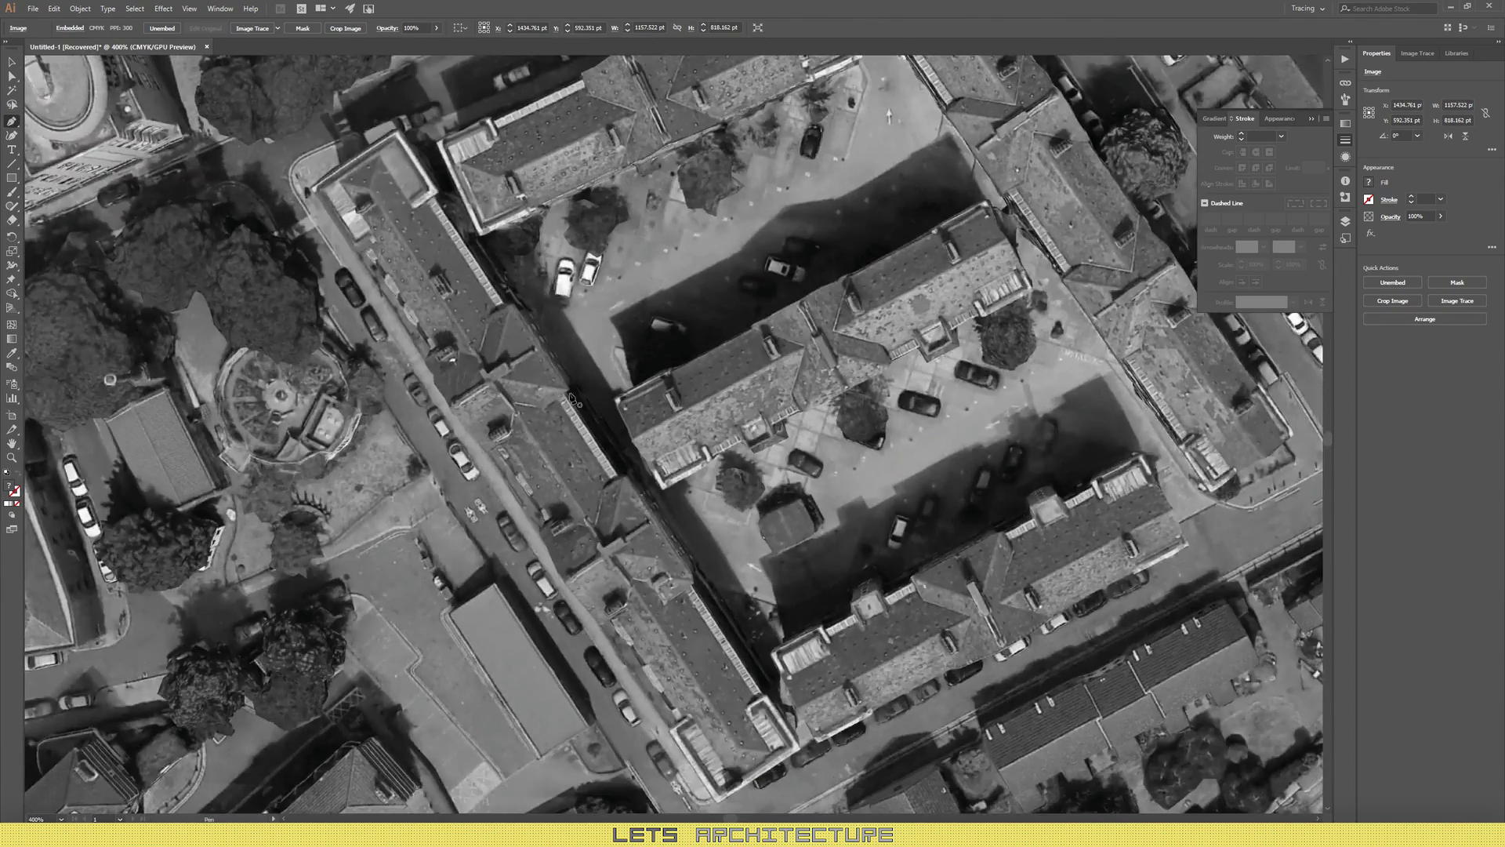
scroll(556, 396, "down", 1)
left_click(361, 247)
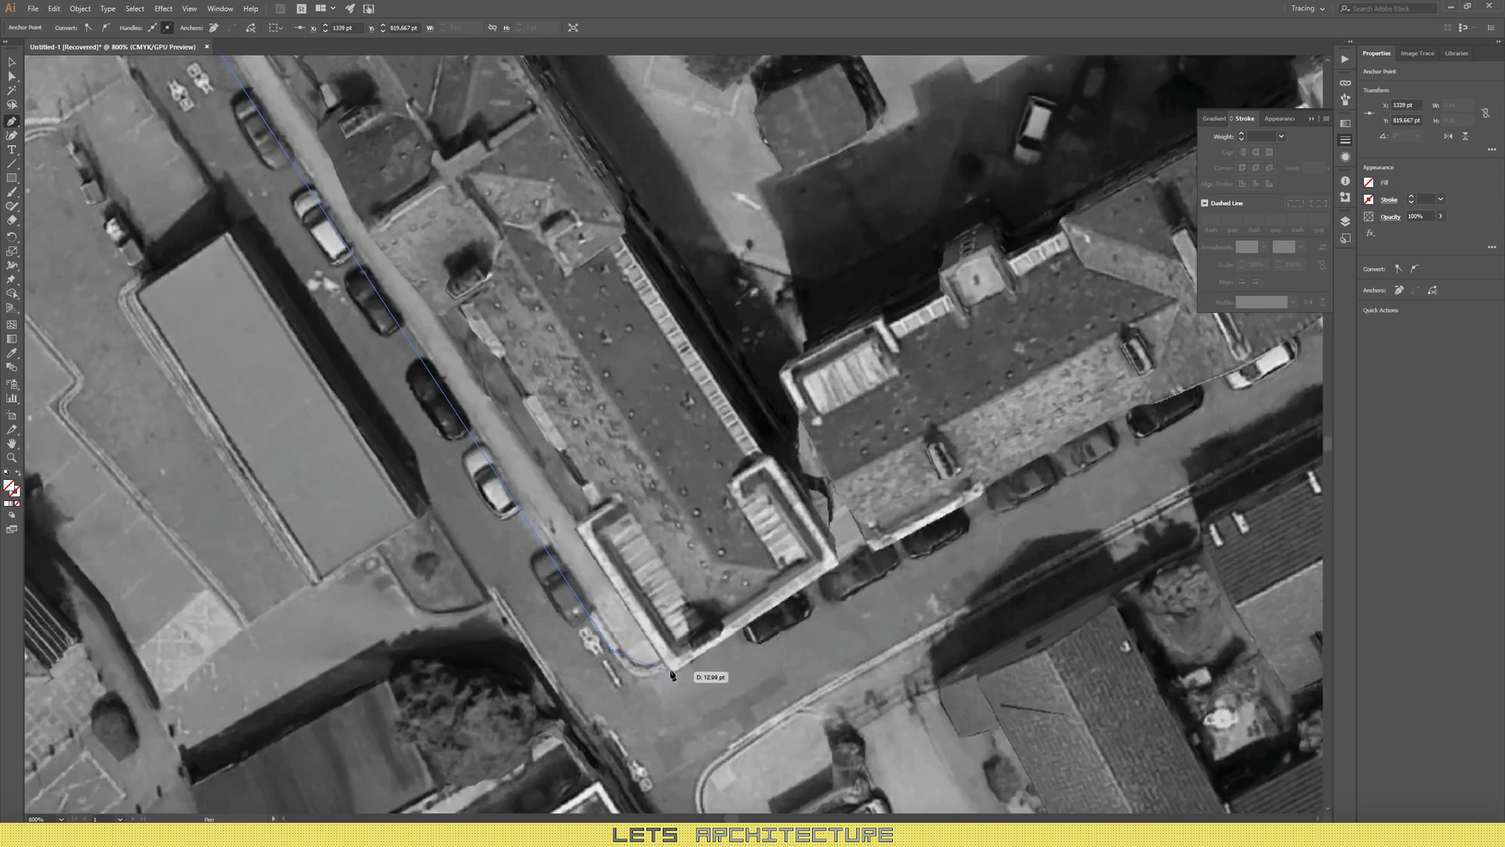
left_click(1093, 427)
left_click_drag(1094, 427, 191, 784)
left_click(895, 409)
left_click(980, 365)
Step: Continue the path around the south-east corner, up the eastern kerb and around the curved north-east corner
left_click_drag(994, 319, 972, 285)
left_click(873, 133)
scroll(888, 421, "down", 2)
left_click_drag(888, 421, 1008, 729)
left_click(686, 151)
left_click_drag(638, 125, 615, 139)
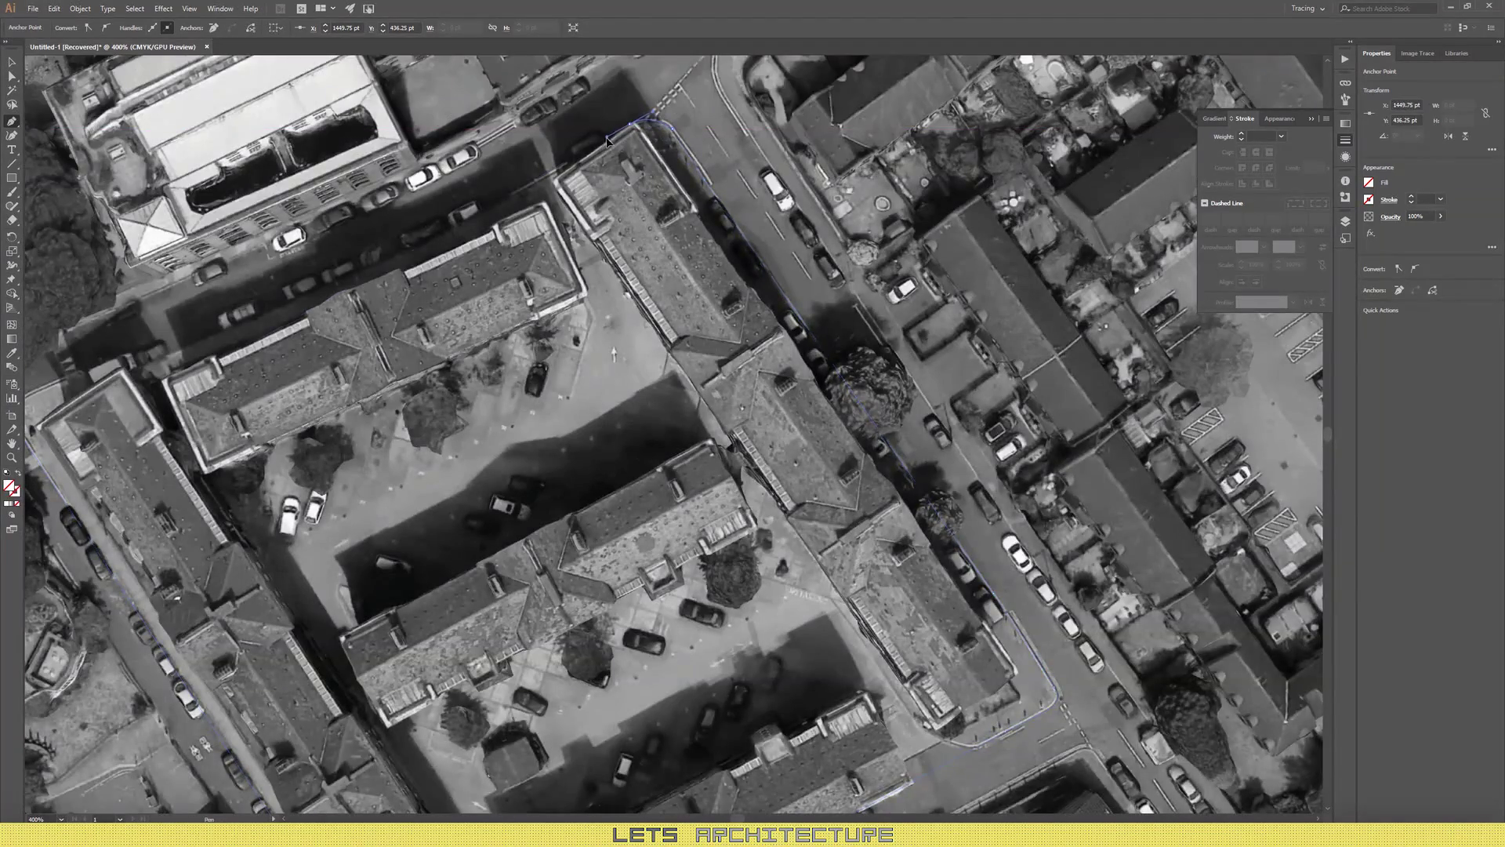
Step: Trace the block's northern kerb, curve the path around the north-west corner and close it at its starting point
left_click_drag(235, 337, 458, 335)
left_click_drag(452, 319, 152, 438)
left_click_drag(275, 389, 234, 406)
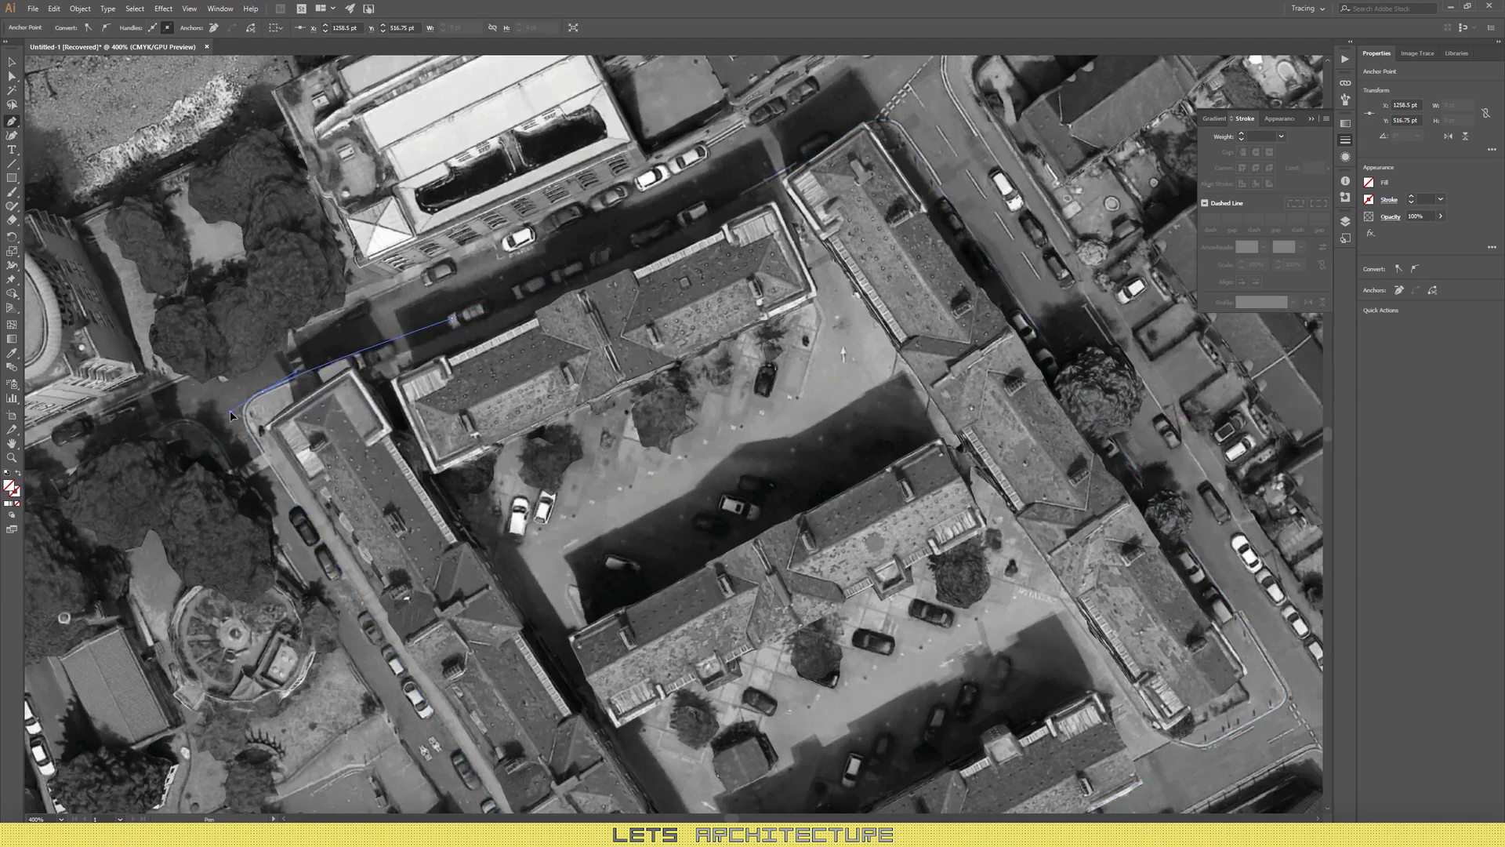
left_click(249, 429)
key("v")
scroll(679, 227, "down", 3)
scroll(628, 248, "up", 1)
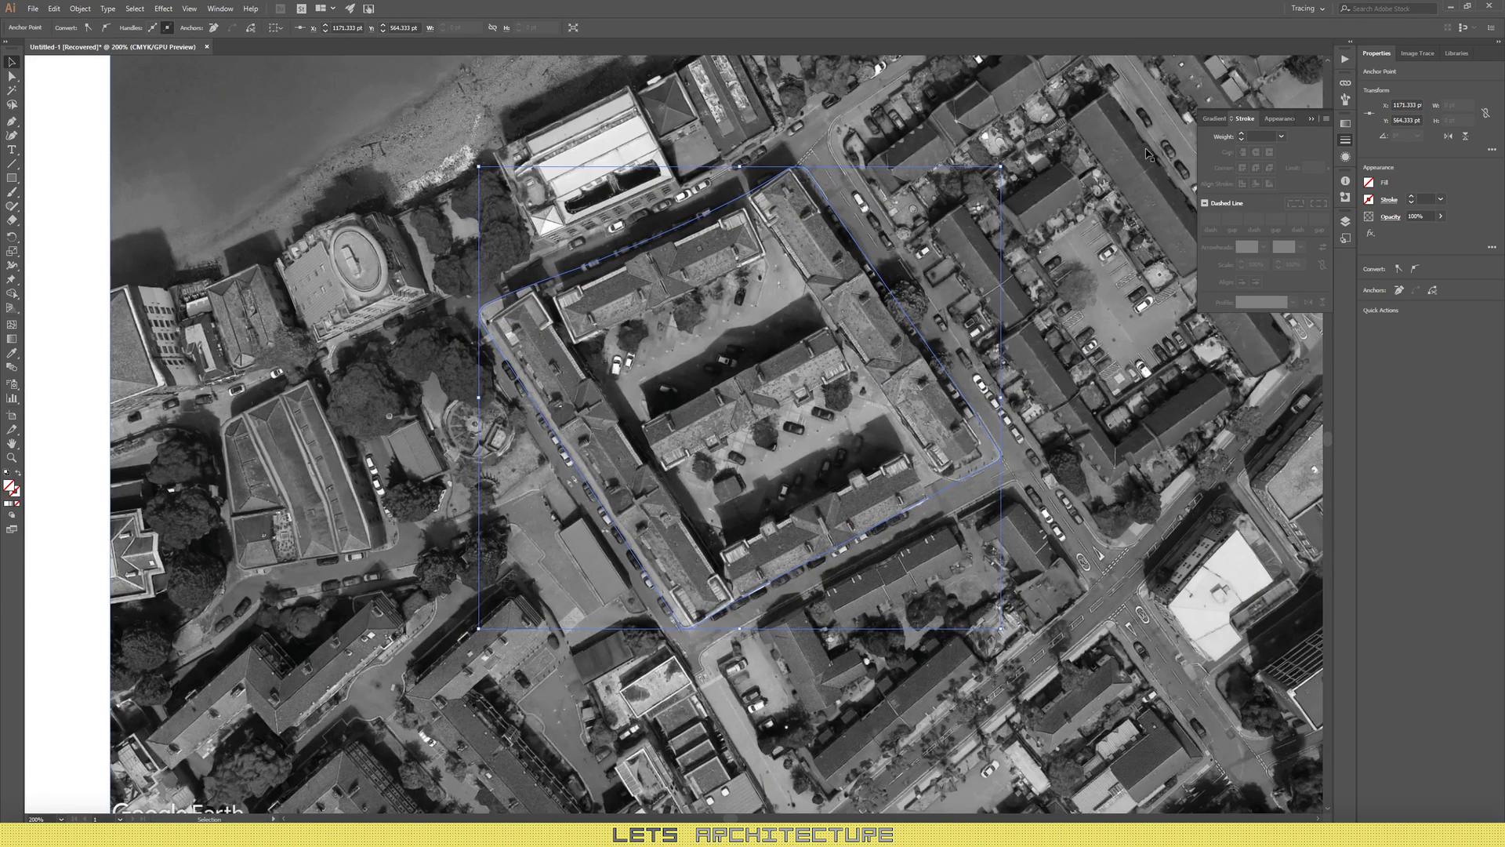
Step: Give the traced site outline a stroke with a weight of 2 pt
left_click(221, 8)
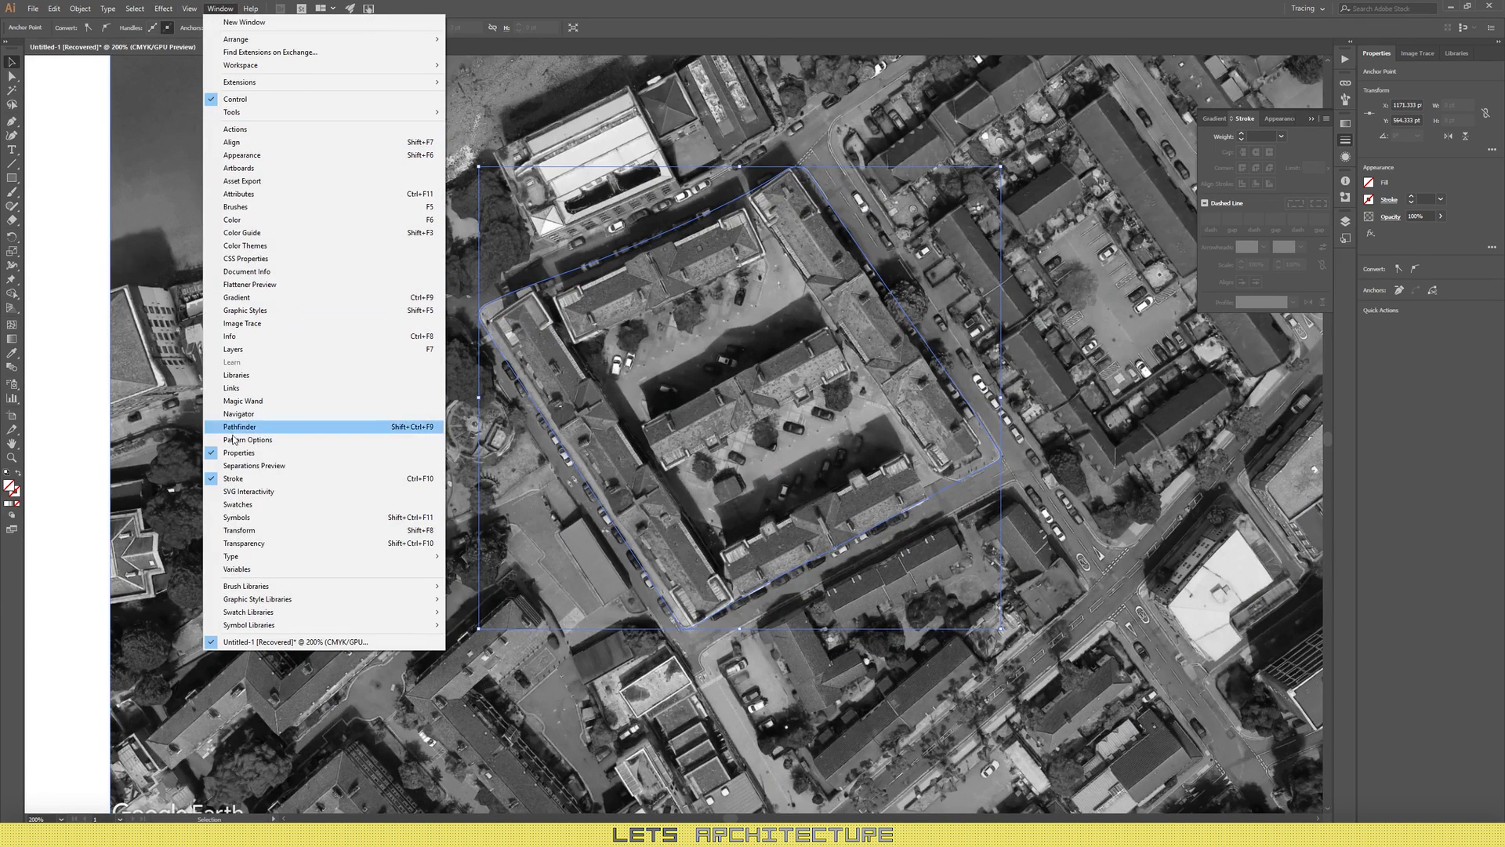
left_click(1349, 139)
left_click(1349, 139)
left_click(1348, 139)
left_click(1348, 141)
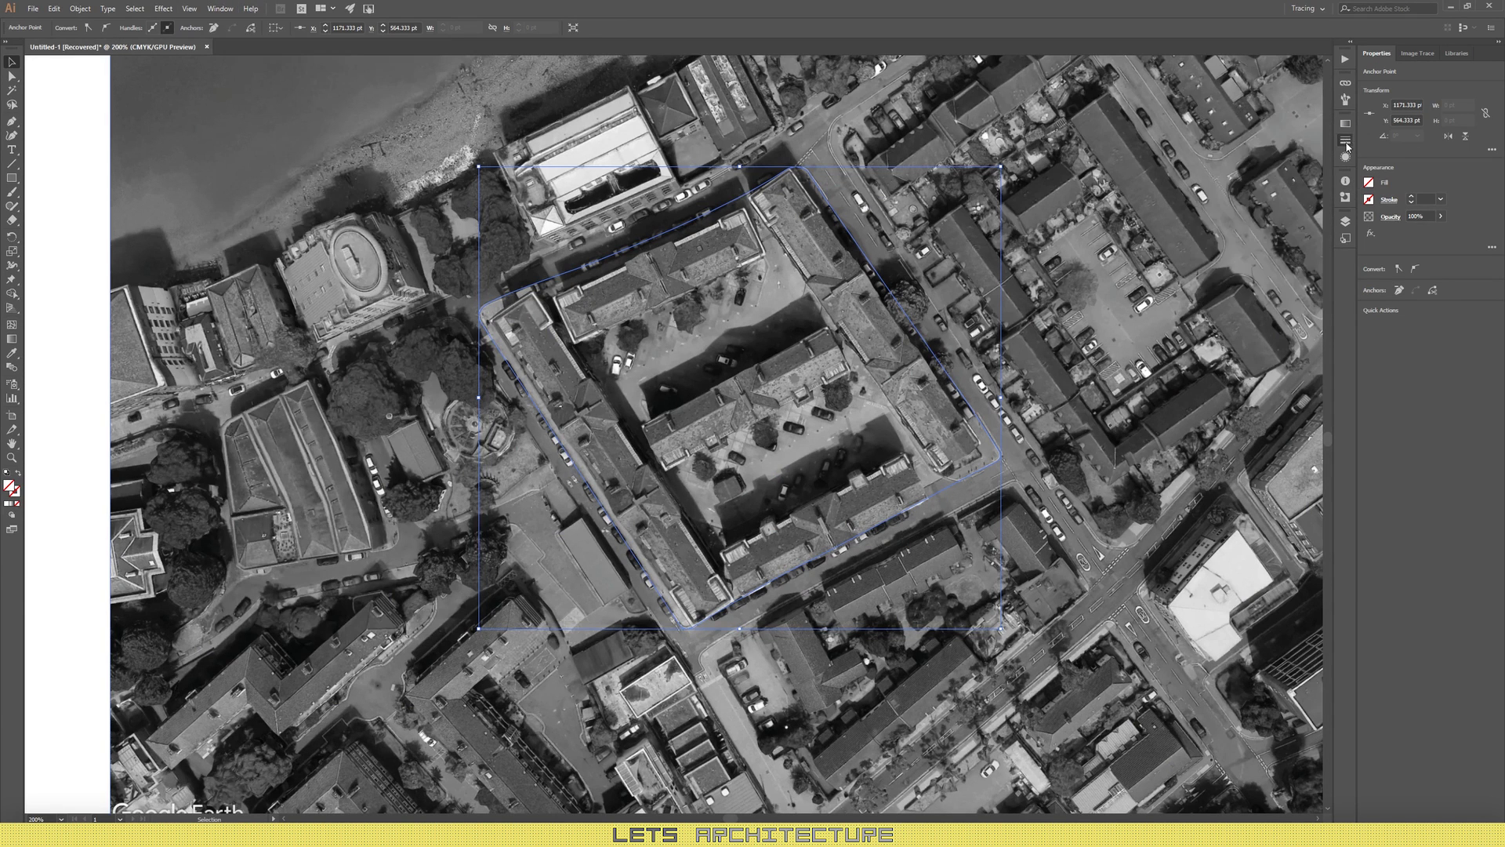
left_click(1348, 143)
left_click(1244, 134)
left_click(1244, 134)
left_click(1243, 134)
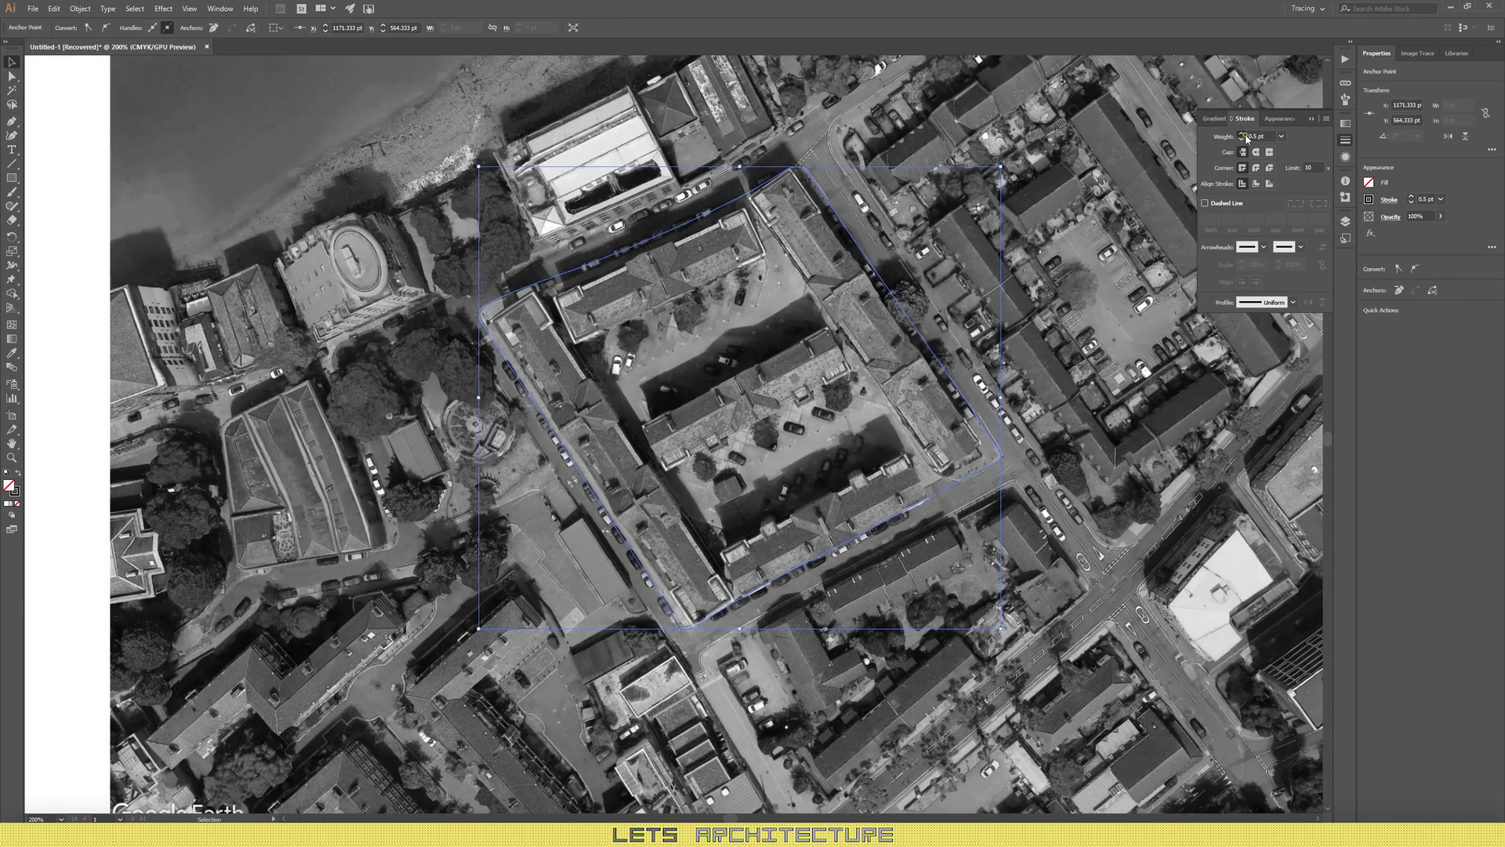
left_click(1244, 134)
scroll(937, 310, "up", 1)
left_click(1242, 139)
left_click(1242, 139)
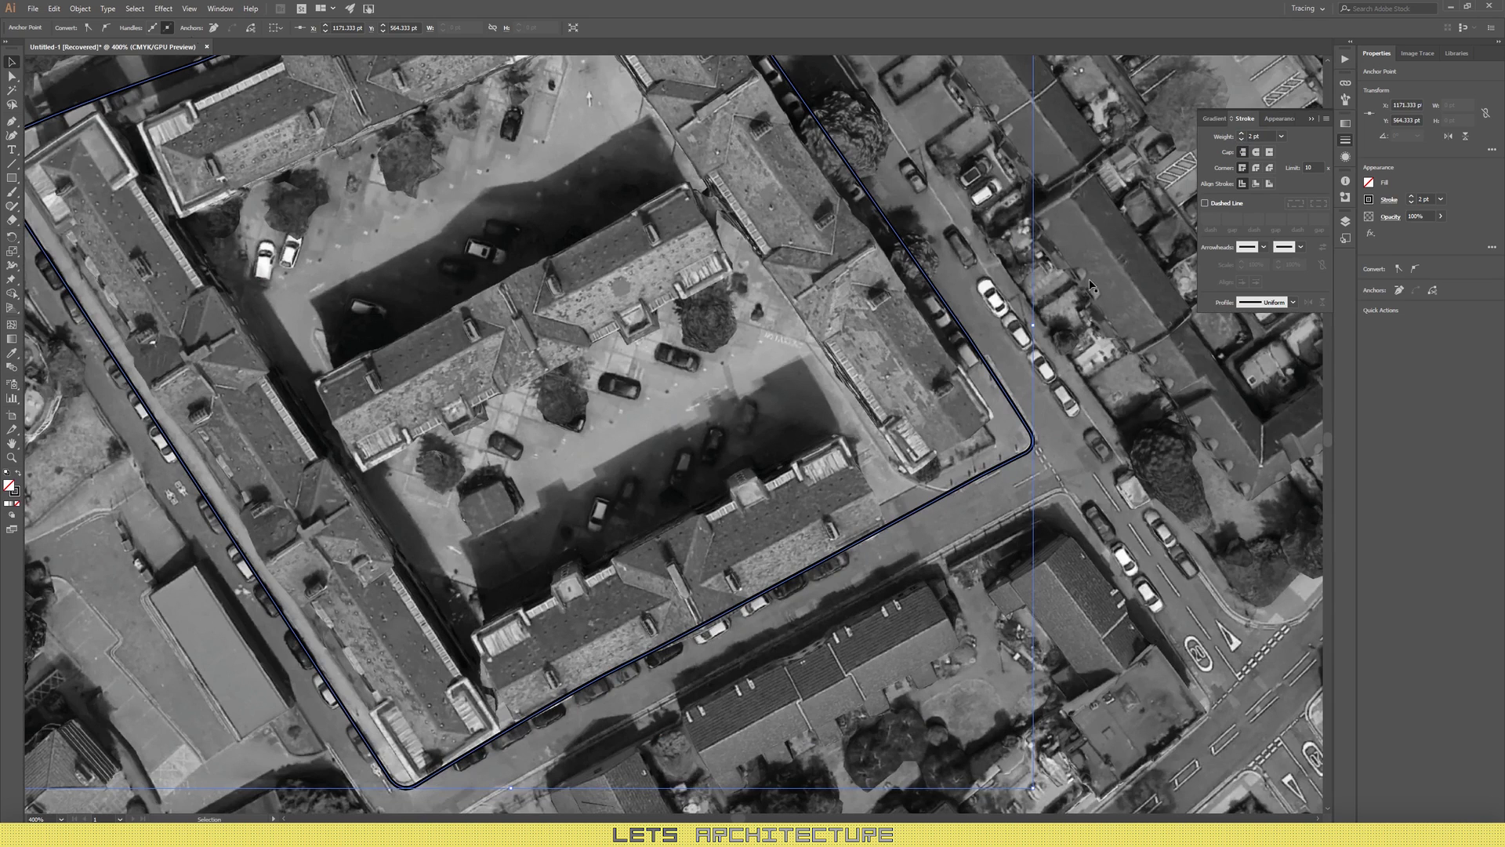
Step: Give the outline's stroke round caps and turn it into a dashed line with 4 pt dashes
left_click(1257, 153)
left_click(1205, 203)
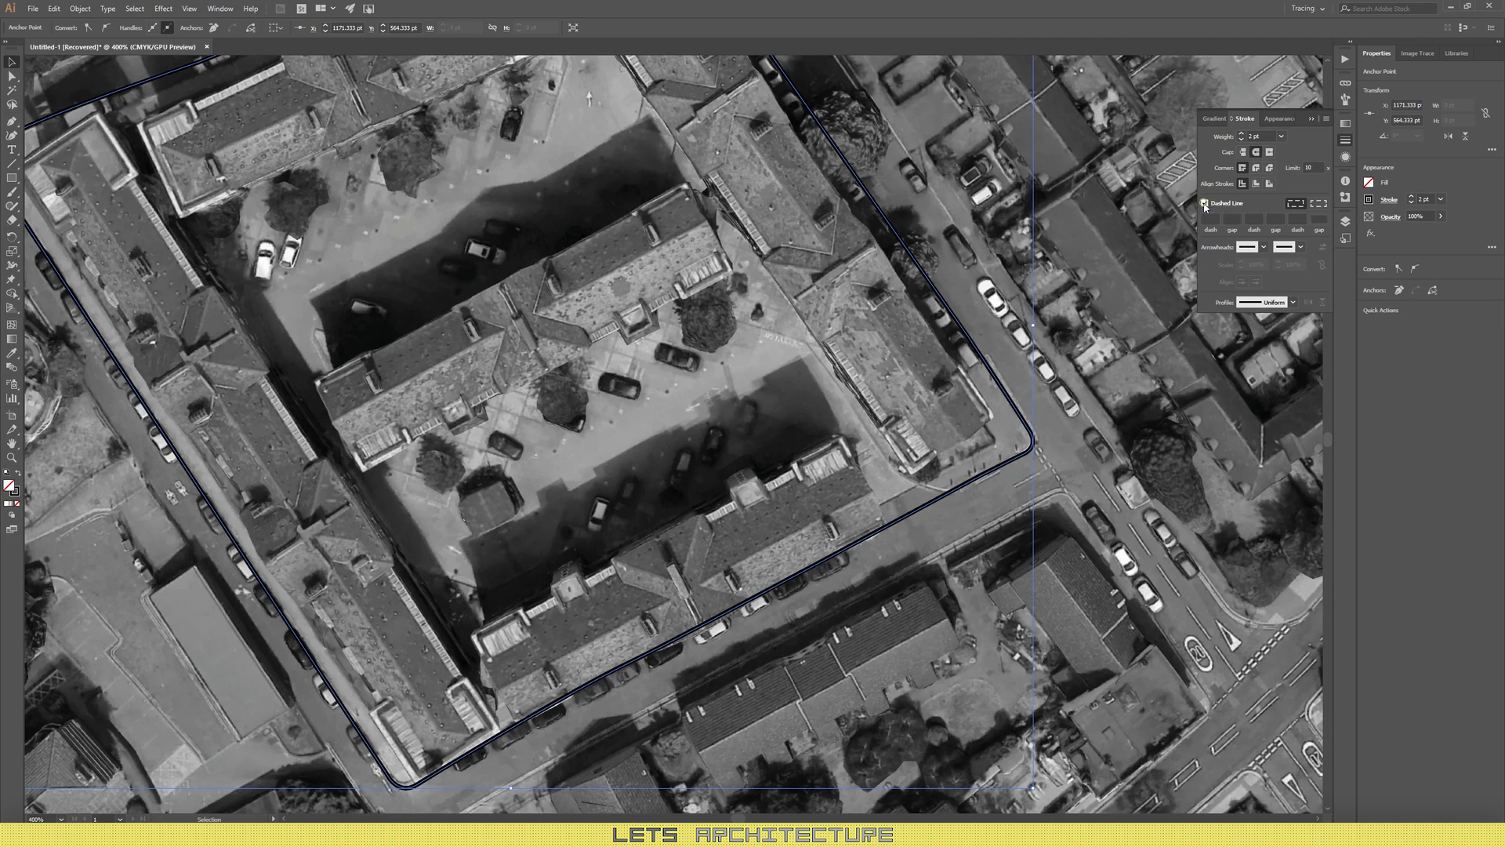
type("4")
key("Return")
scroll(1216, 218, "down", 3)
scroll(1214, 219, "up", 3)
left_click(1233, 220)
scroll(1233, 219, "down", 5)
scroll(996, 406, "down", 2)
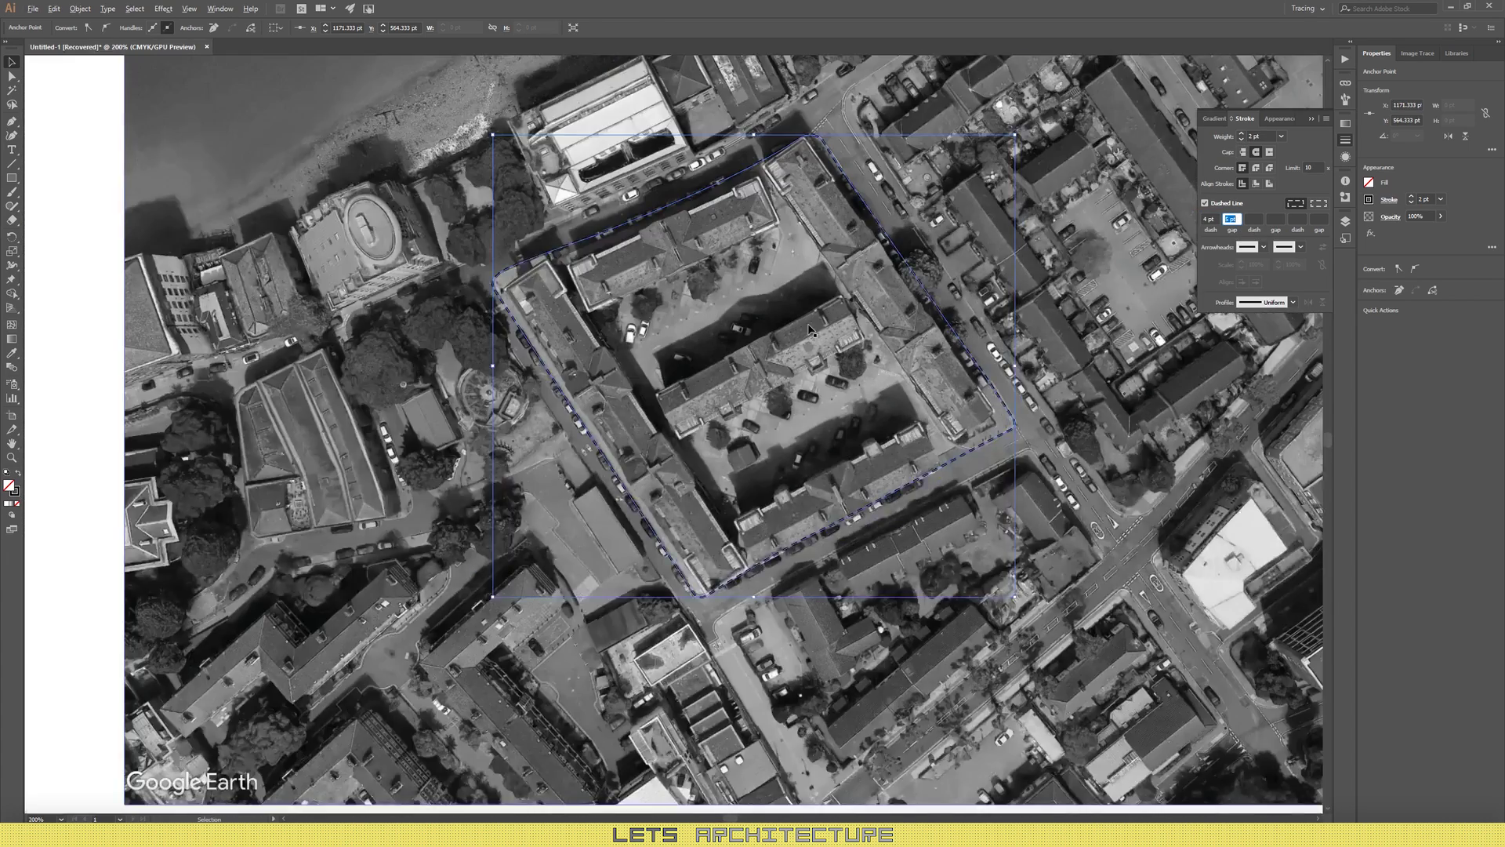
scroll(812, 329, "up", 1)
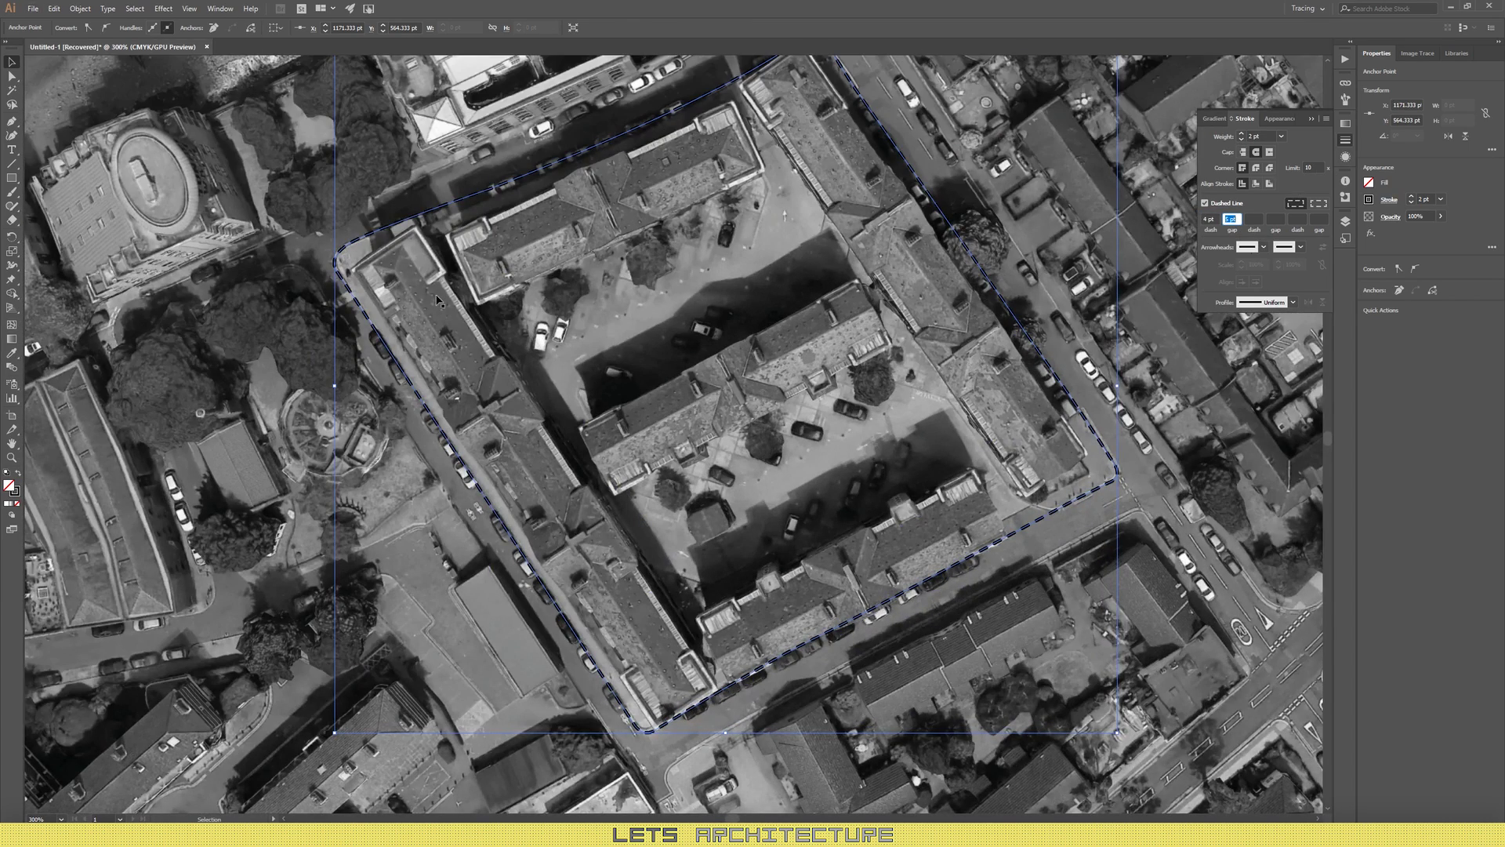
Step: Transfer the dashed outline from Illustrator into the Photoshop map document and place it as a vector smart object
left_click_drag(1013, 403, 555, 821)
scroll(1054, 358, "down", 1)
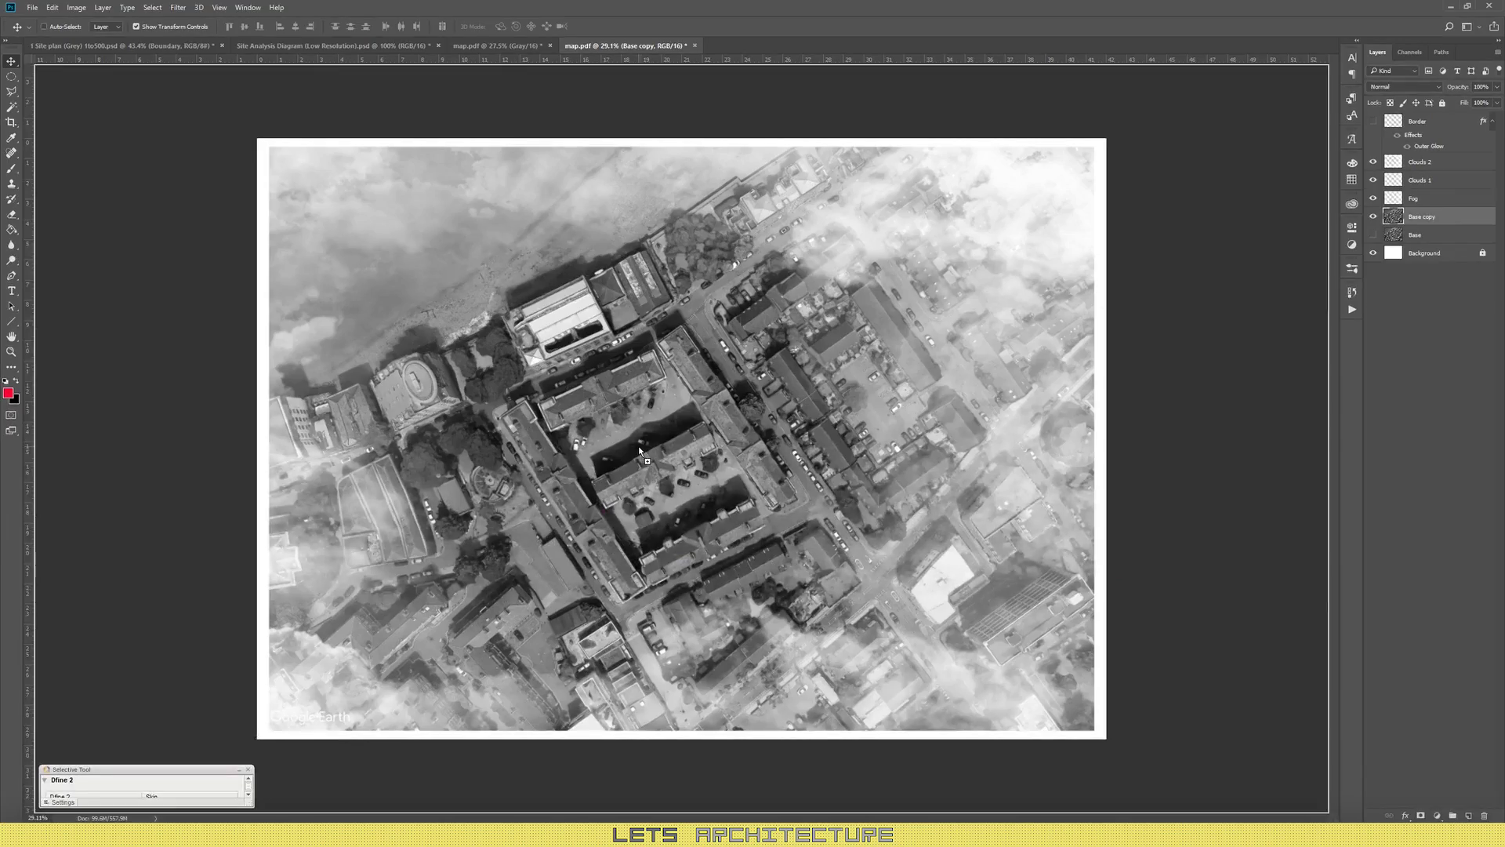
left_click_drag(641, 452, 641, 453)
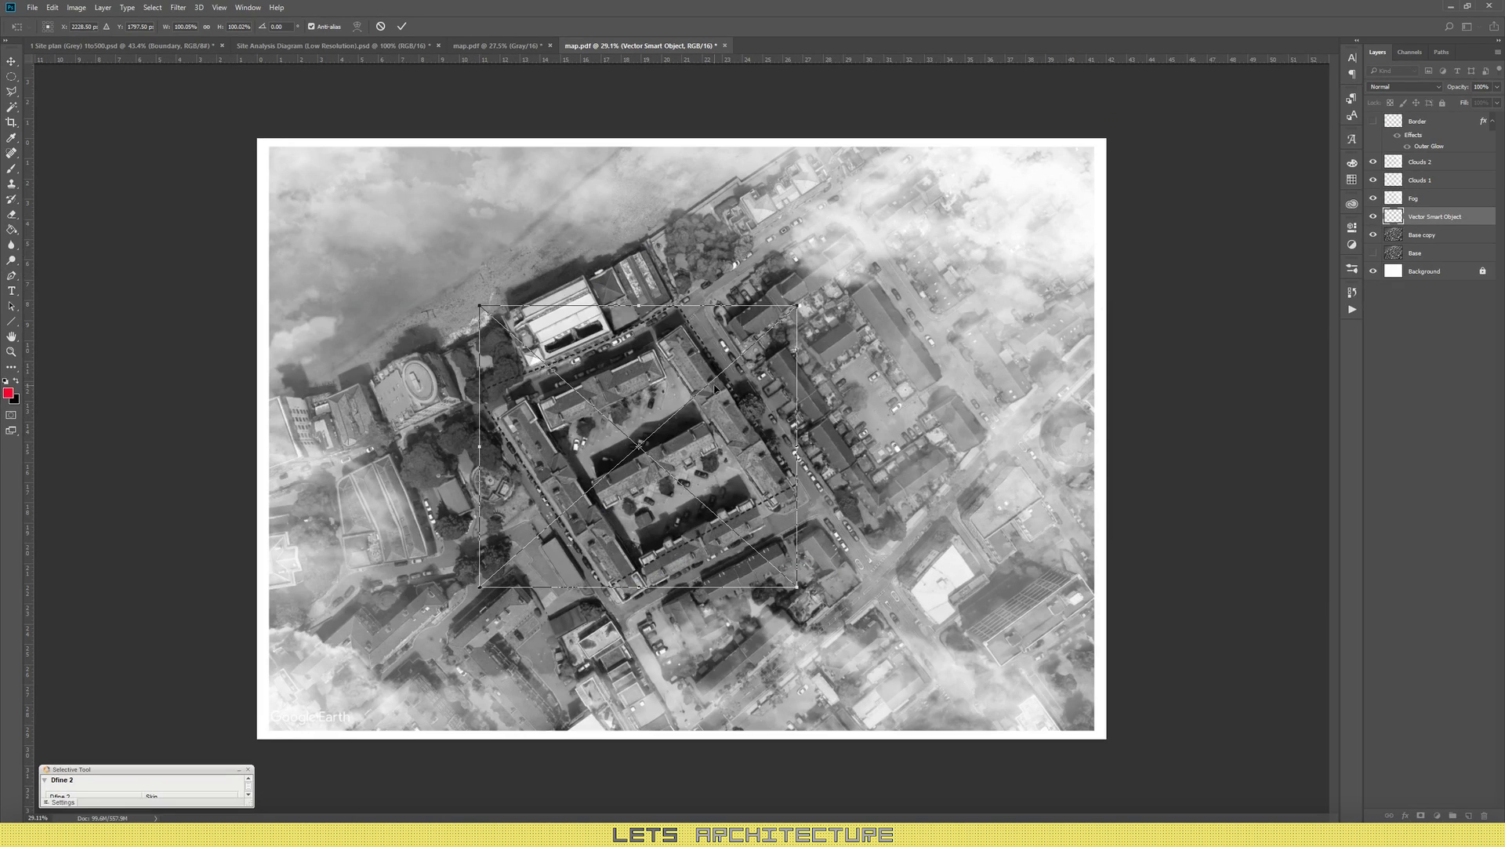
left_click(11, 61)
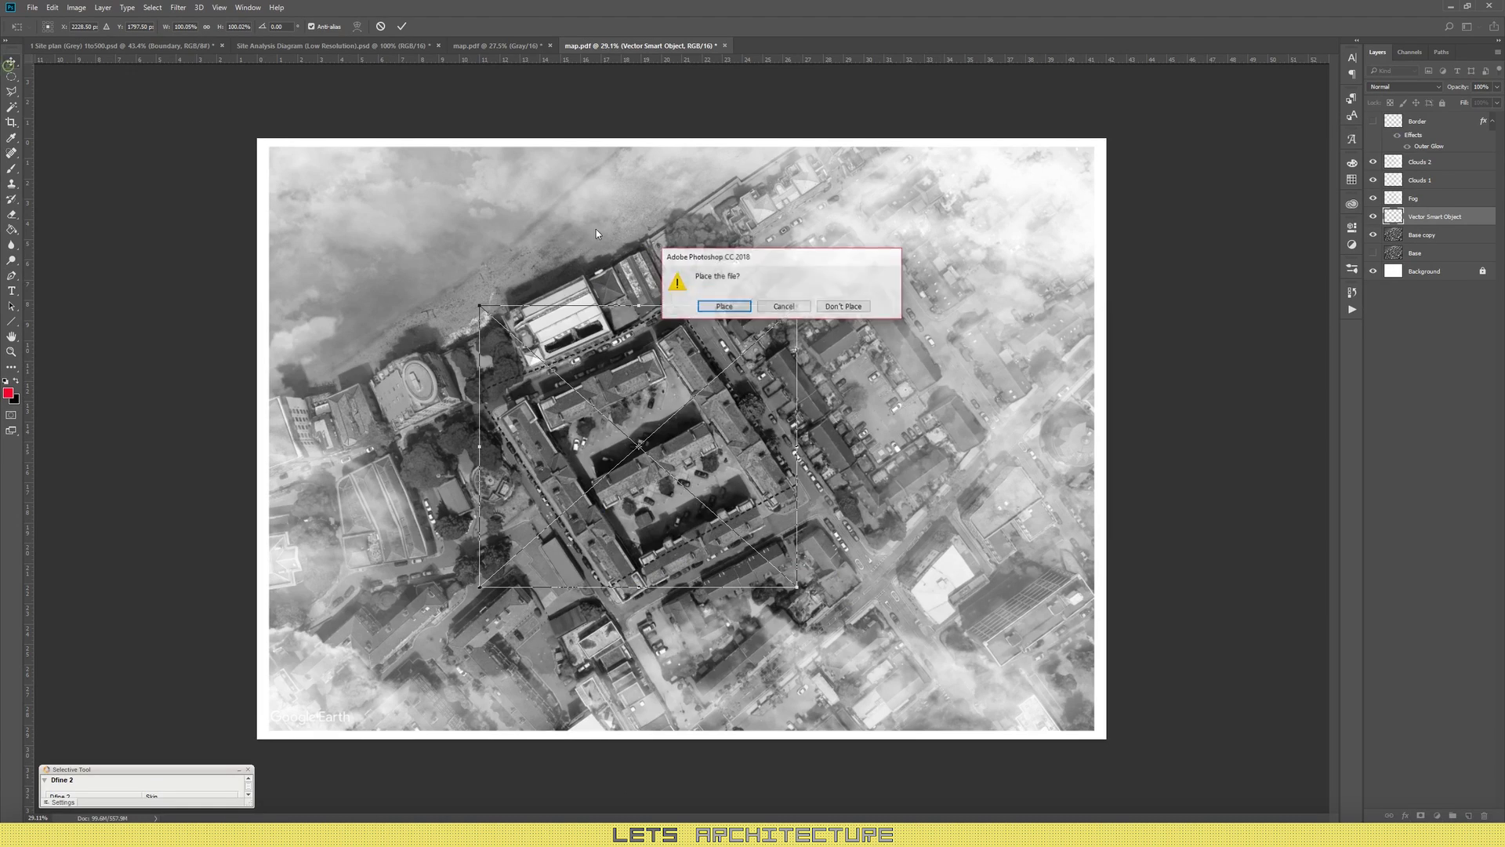
left_click(710, 305)
Step: Move the placed dashed outline so it lines up with the kerbs around the courtyard block
scroll(695, 447, "up", 7)
left_click_drag(690, 230, 717, 270)
scroll(944, 227, "down", 2)
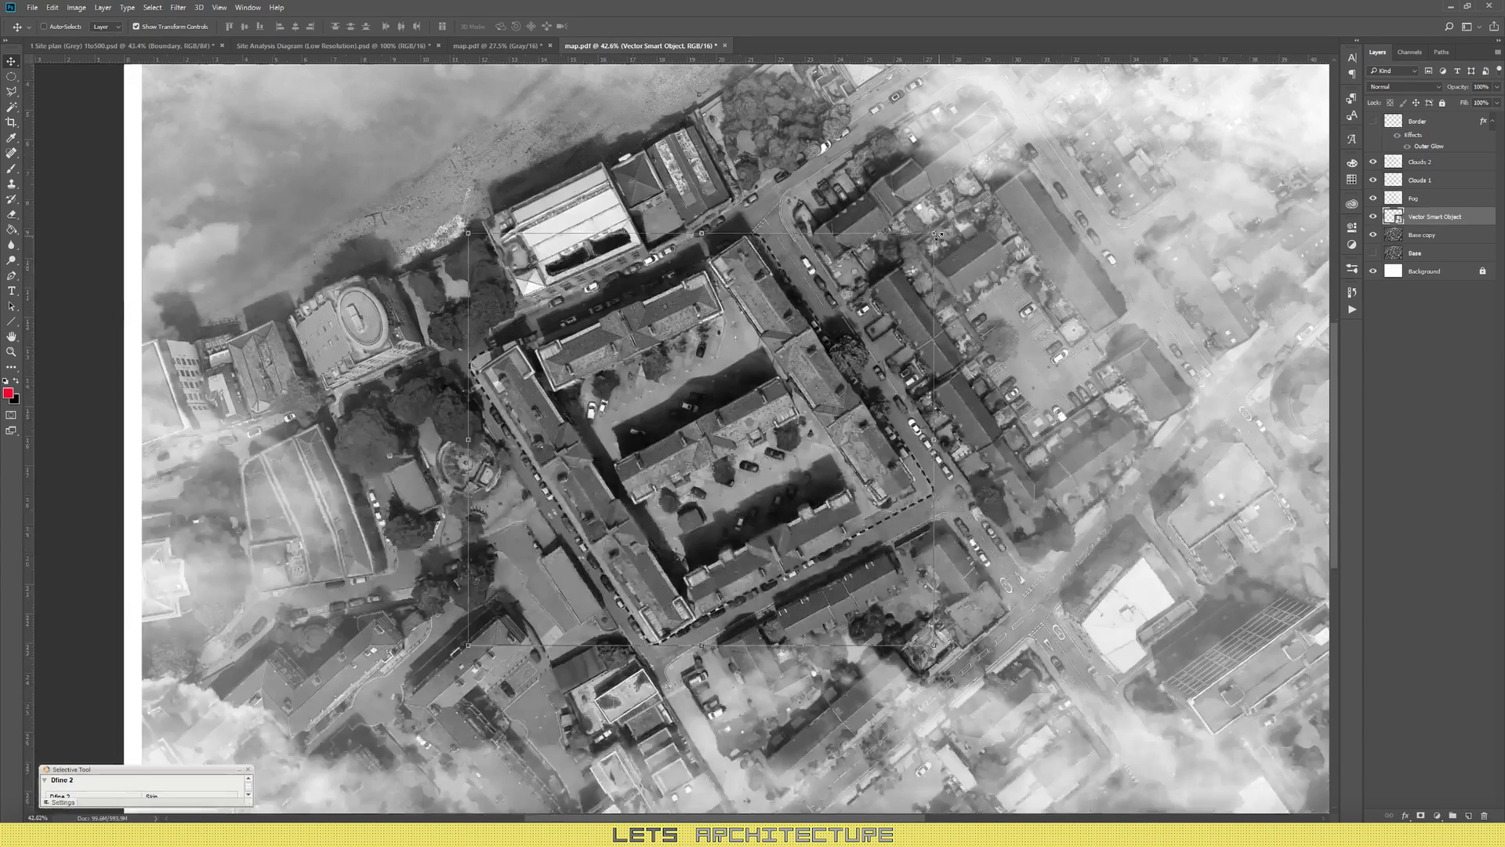
Step: Move the Vector Smart Object layer above the Border layer and rename it Border Dashed
left_click_drag(1439, 208, 1428, 118)
double_click(1429, 122)
type("B")
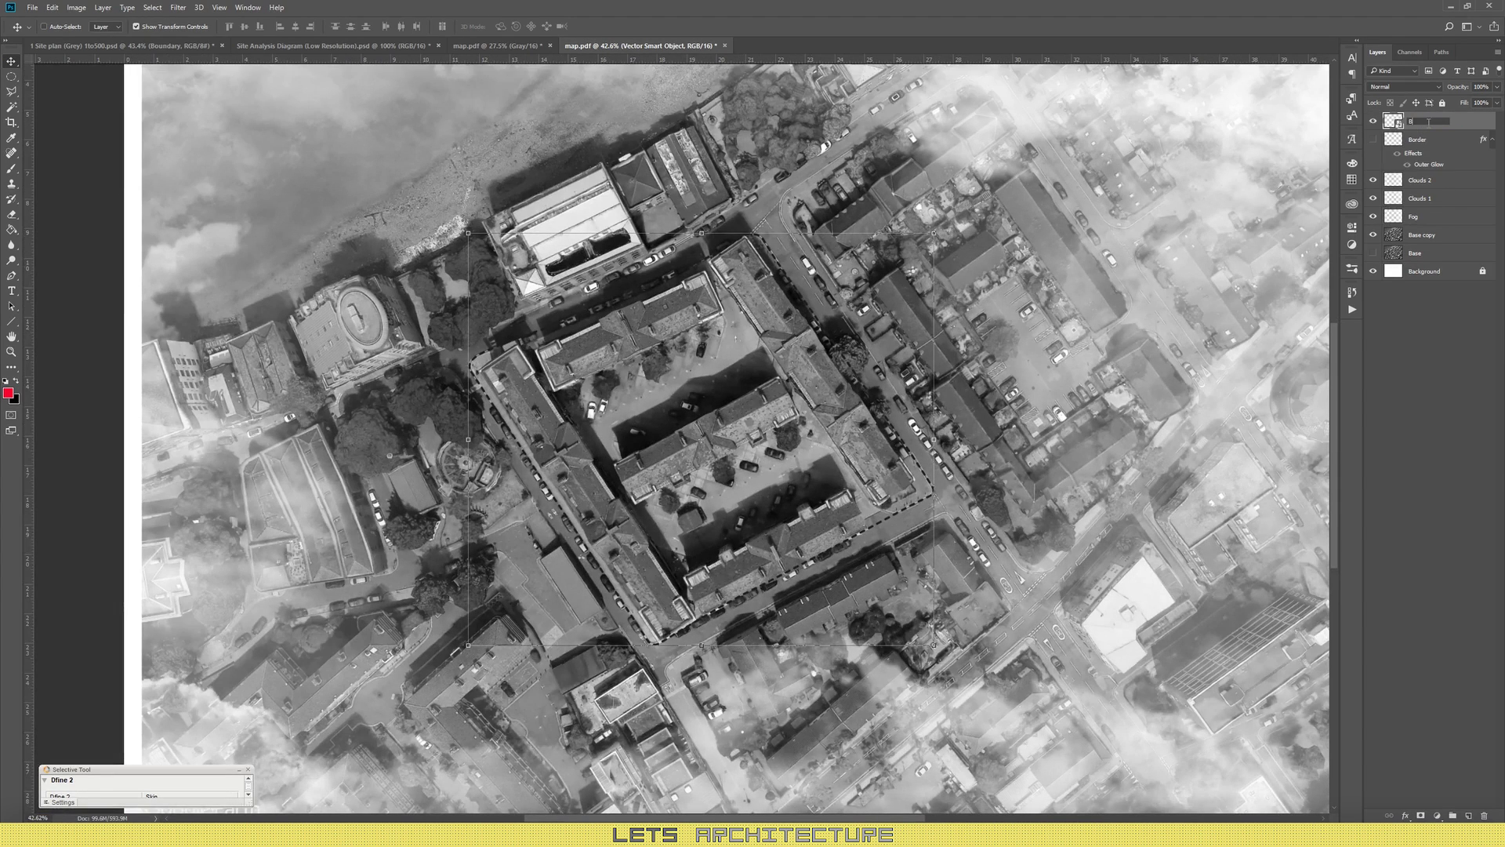
type("order Dashed")
key("Return")
Step: Add a Color Overlay effect in red #ff002a to the Border Dashed layer
double_click(1466, 120)
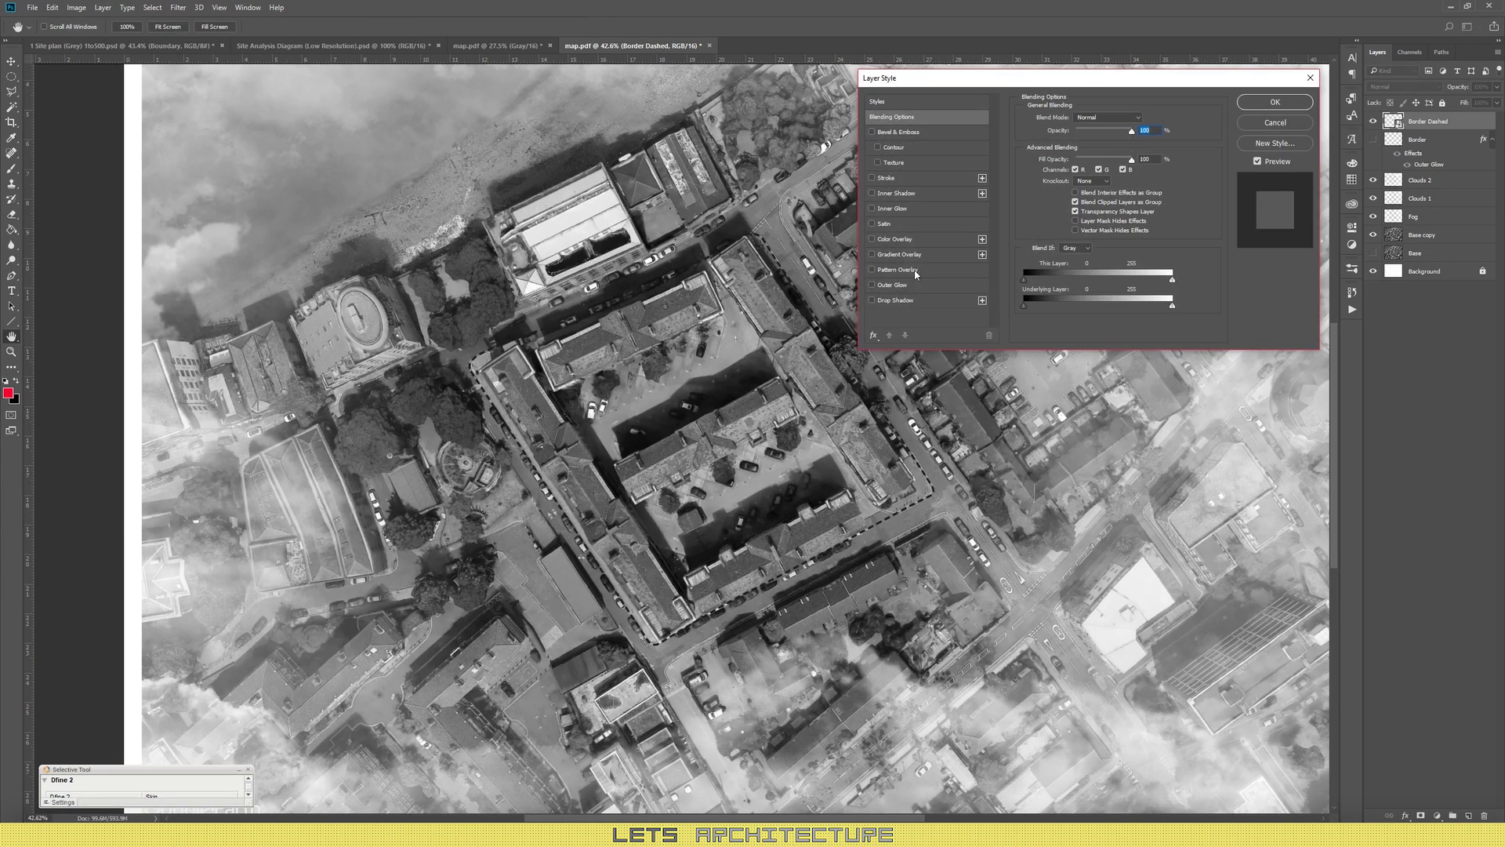
left_click(903, 239)
left_click(1145, 119)
left_click(954, 455)
left_click_drag(955, 459, 938, 451)
left_click(1030, 449)
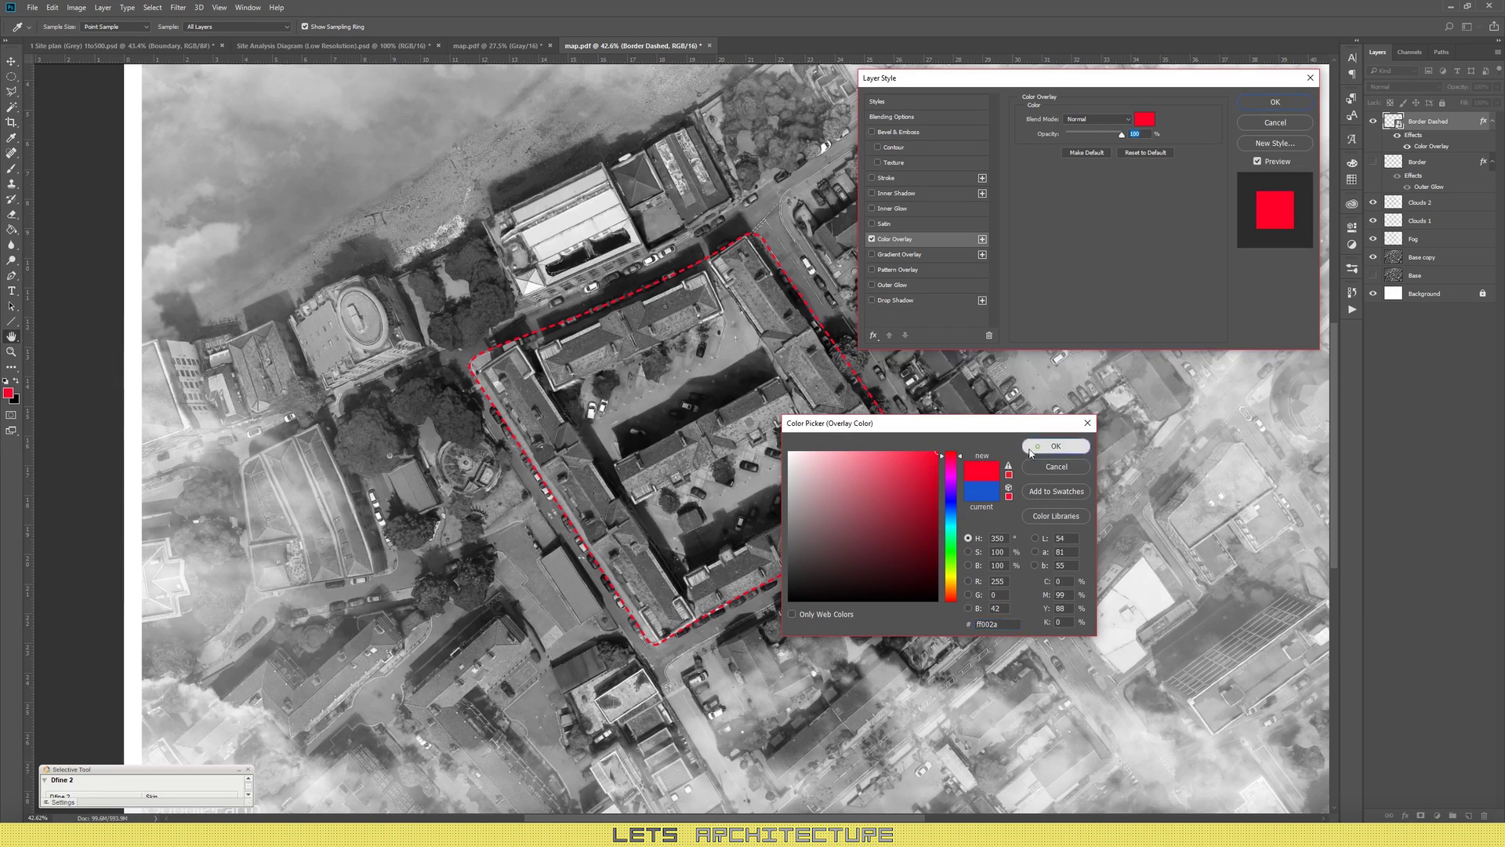
left_click(1056, 446)
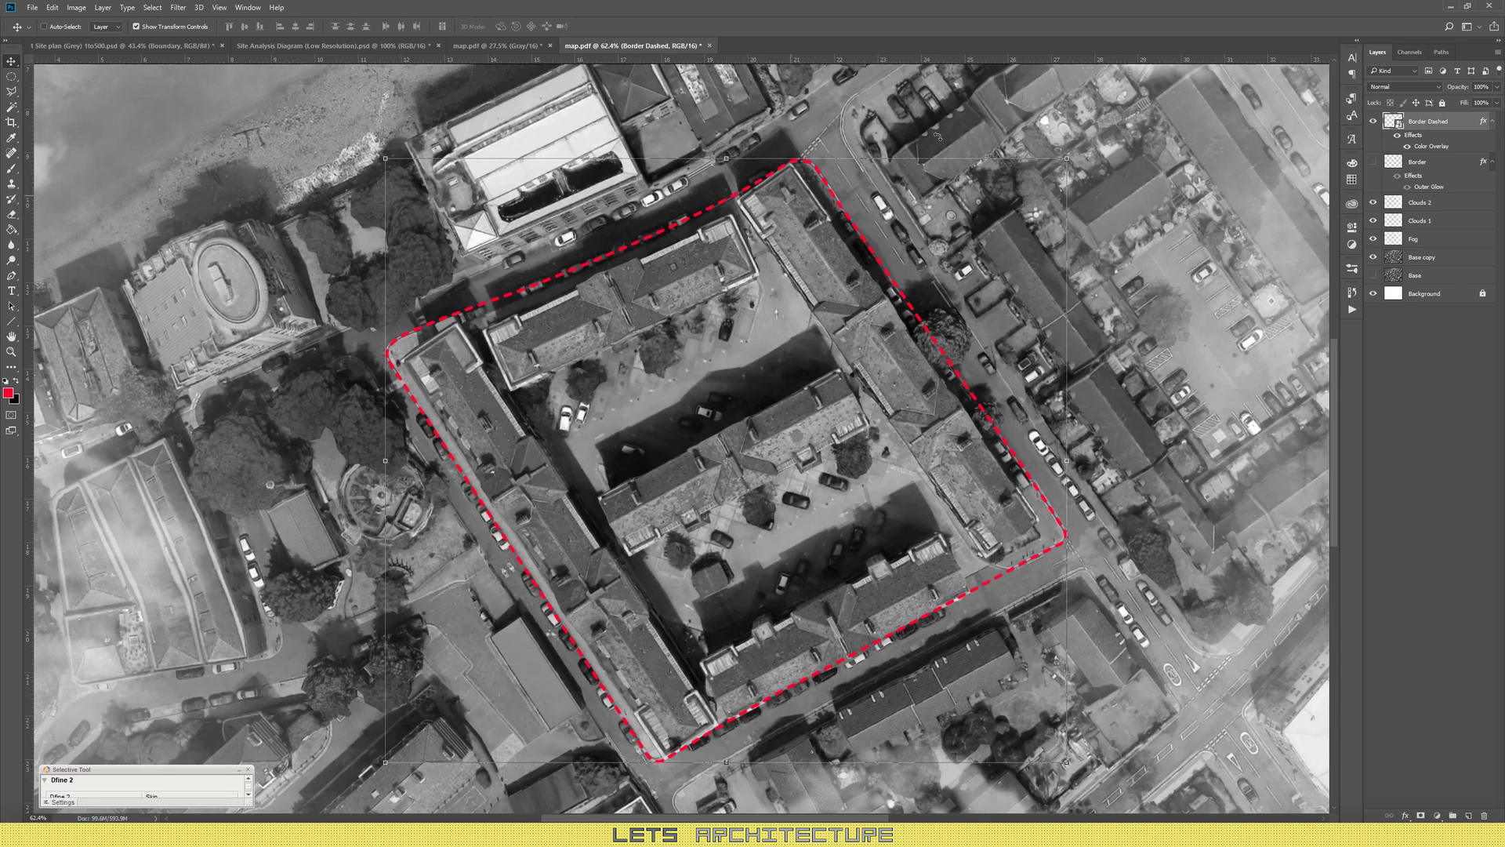
Step: Transfer the Outer Glow effect from the Border layer to Border Dashed and delete the Border layer
left_click_drag(1446, 191, 1443, 145)
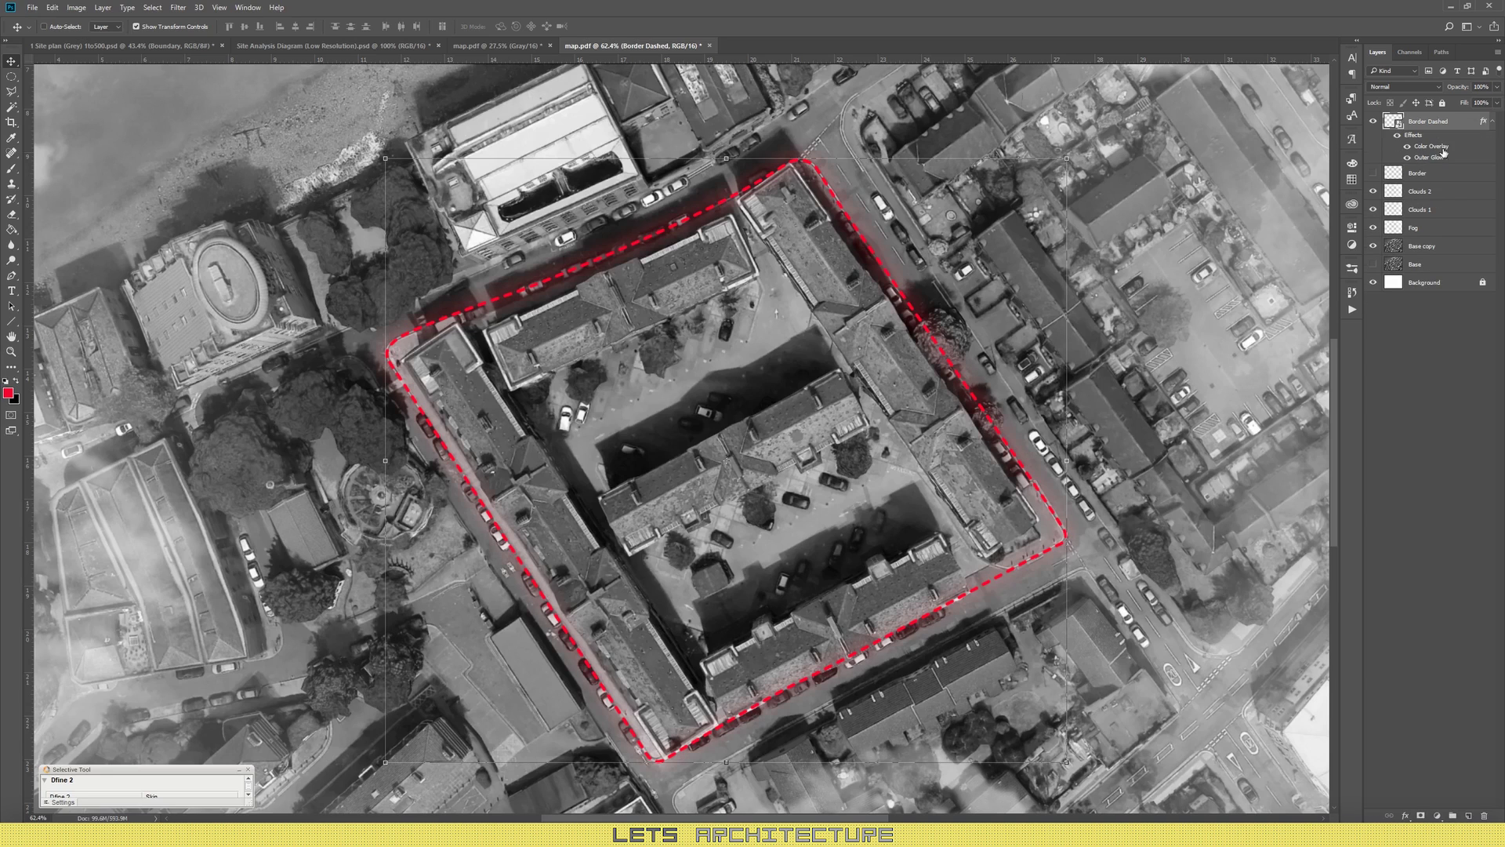
left_click(1443, 174)
key("Delete")
key("ctrl+0")
scroll(1001, 283, "down", 3)
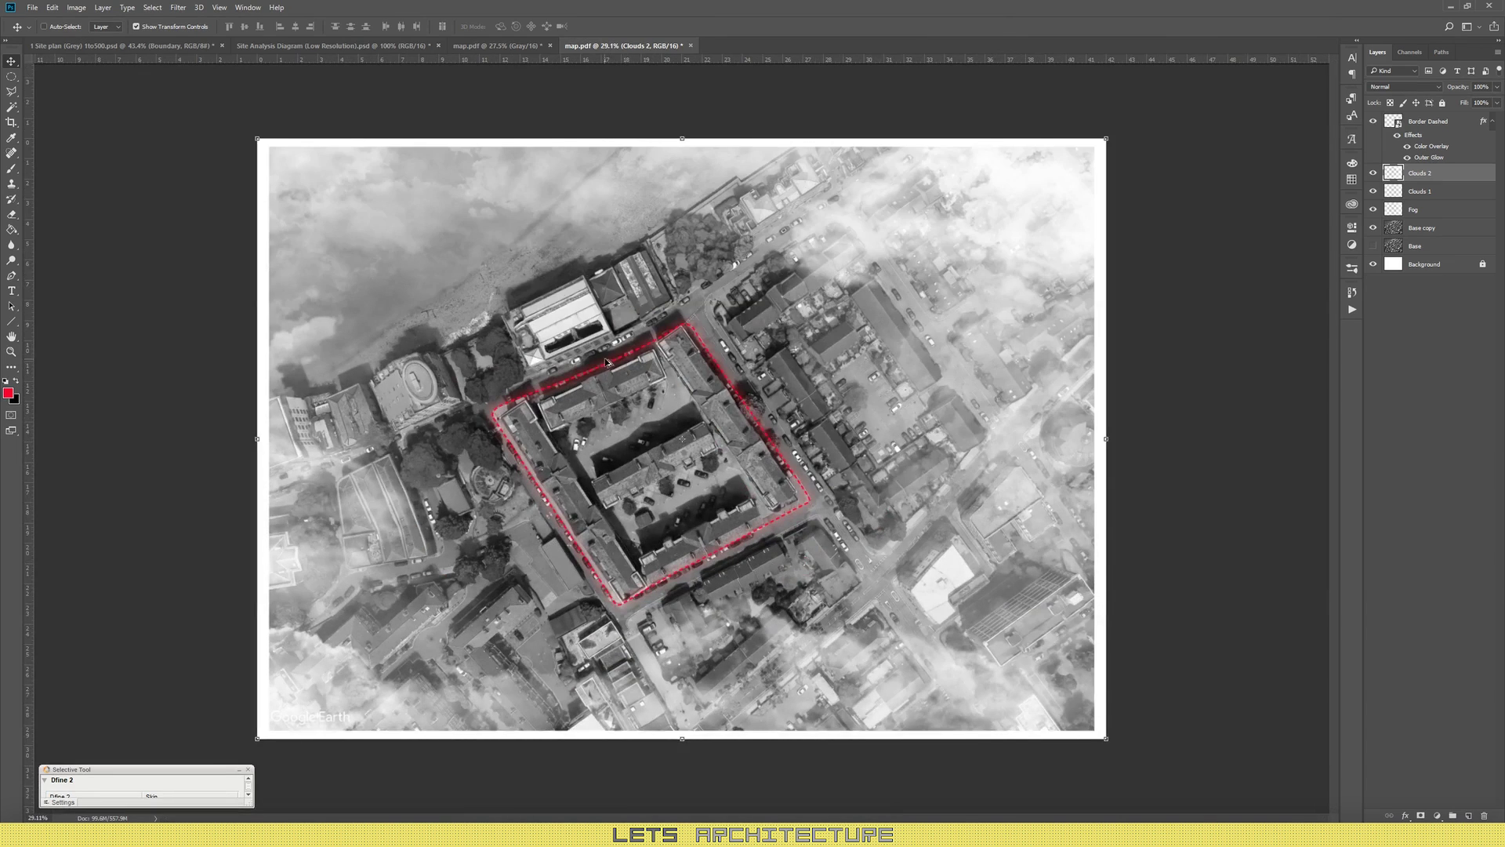
scroll(1001, 286, "up", 1)
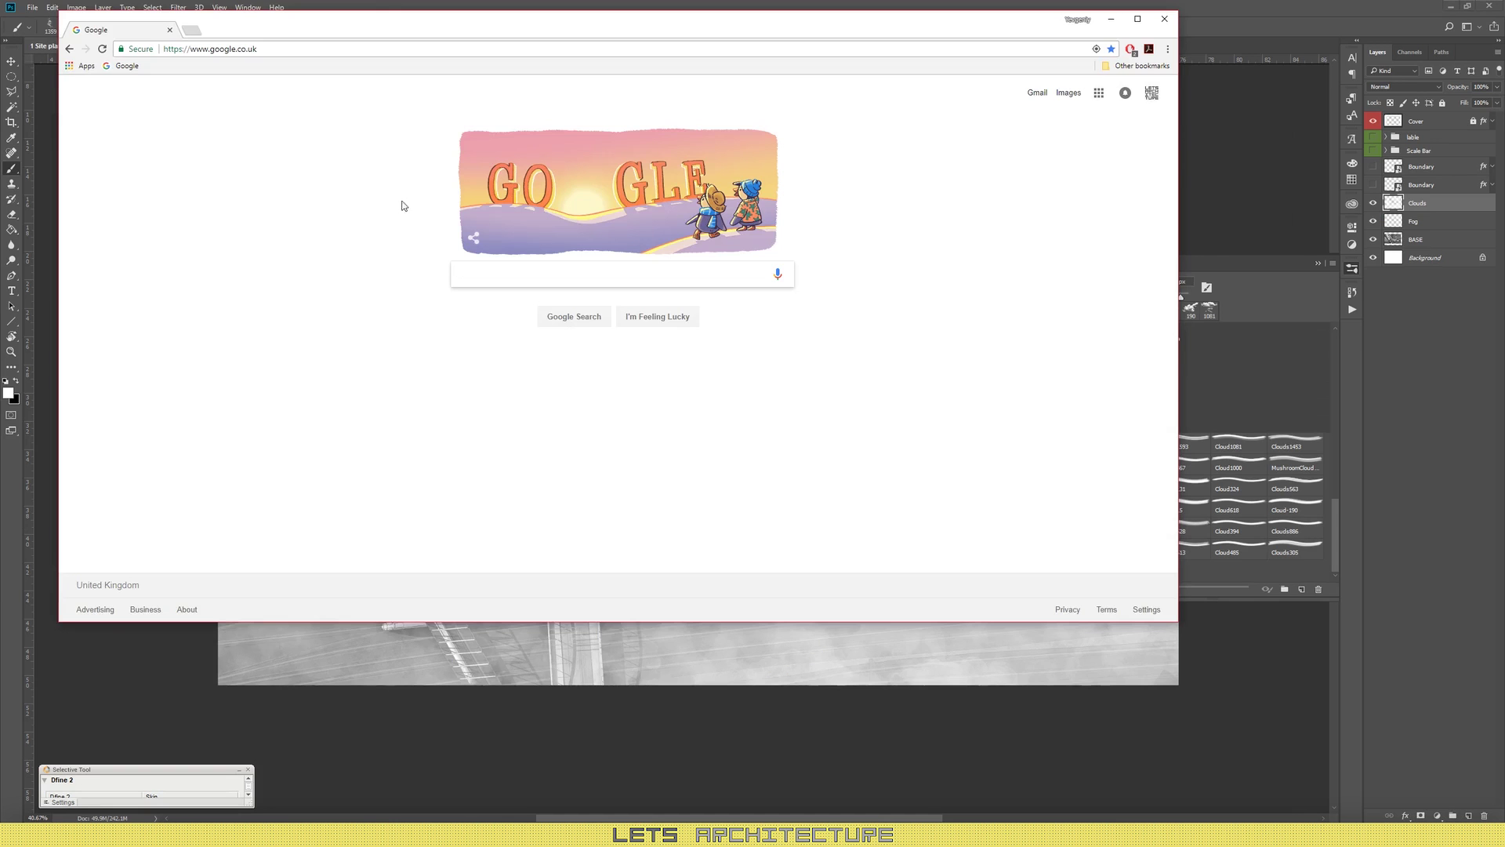
Step: In Chrome, search Google for brusheezy cloud brushes
left_click(1133, 18)
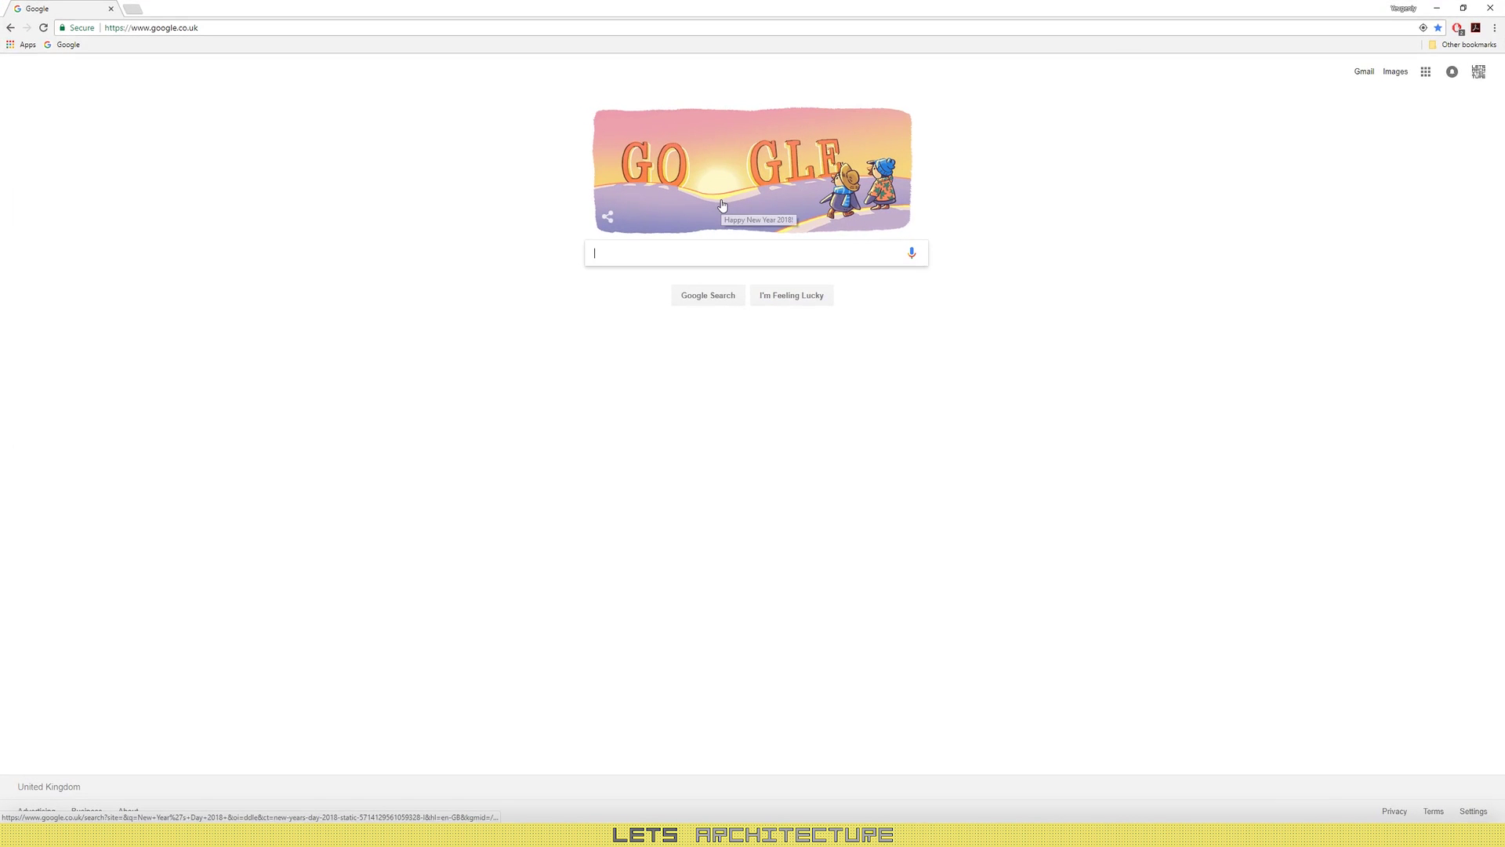
type("brusheezy ")
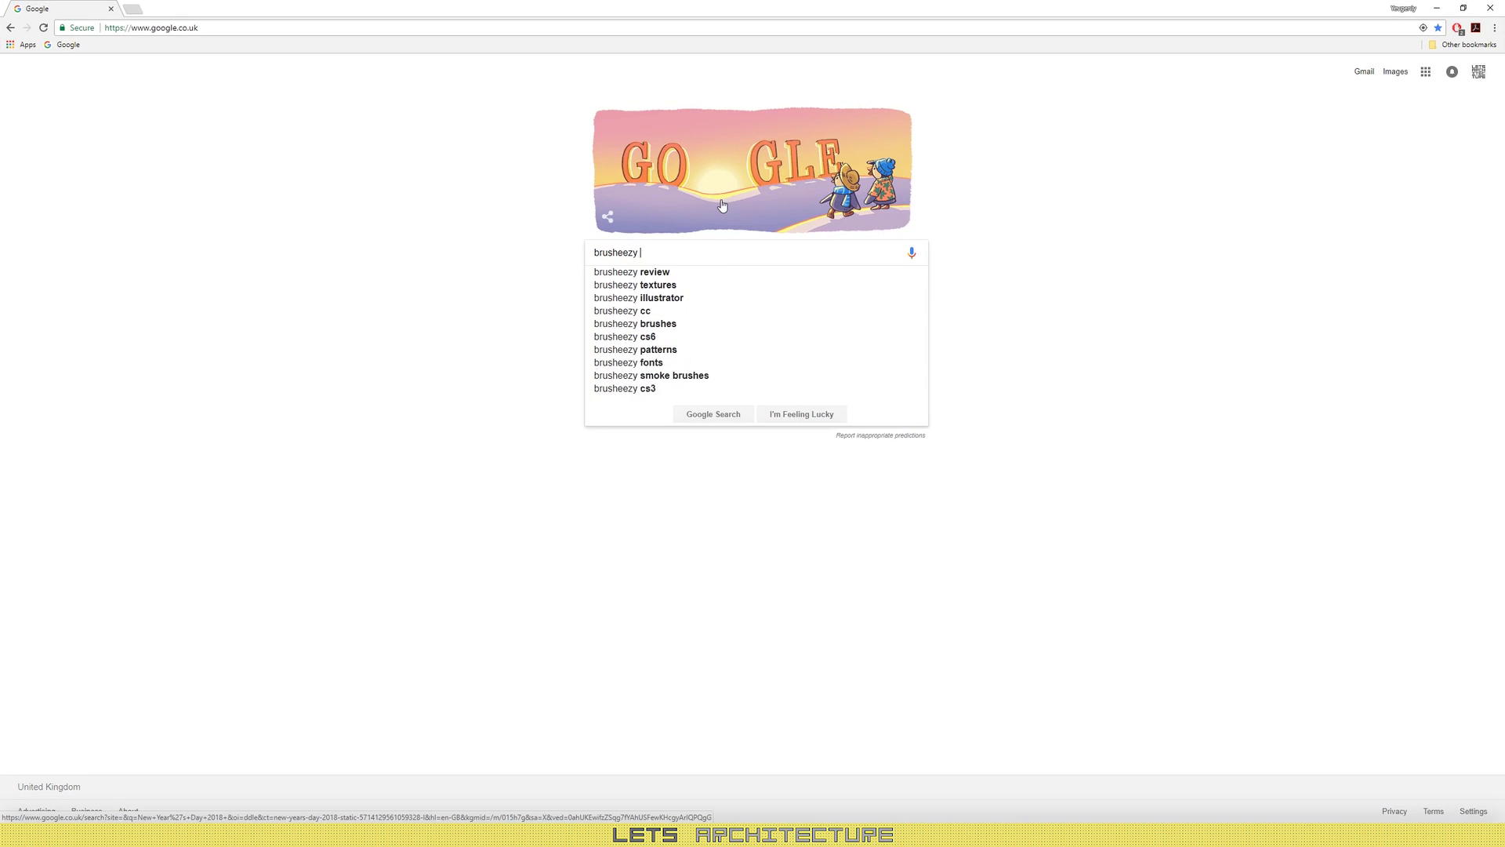
type("clouds")
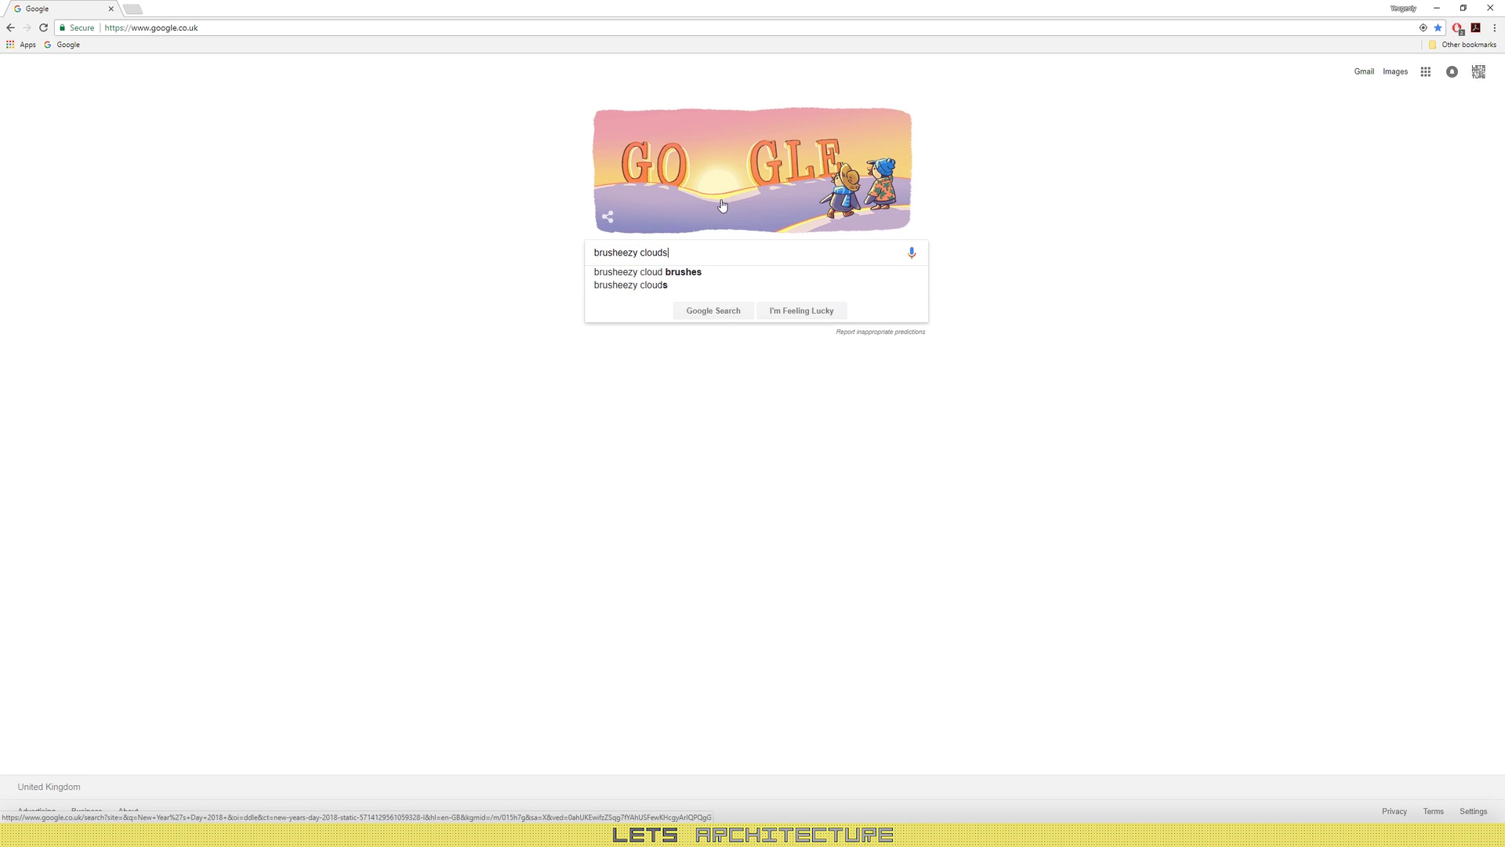
key("BackSpace")
key("Down")
key("Return")
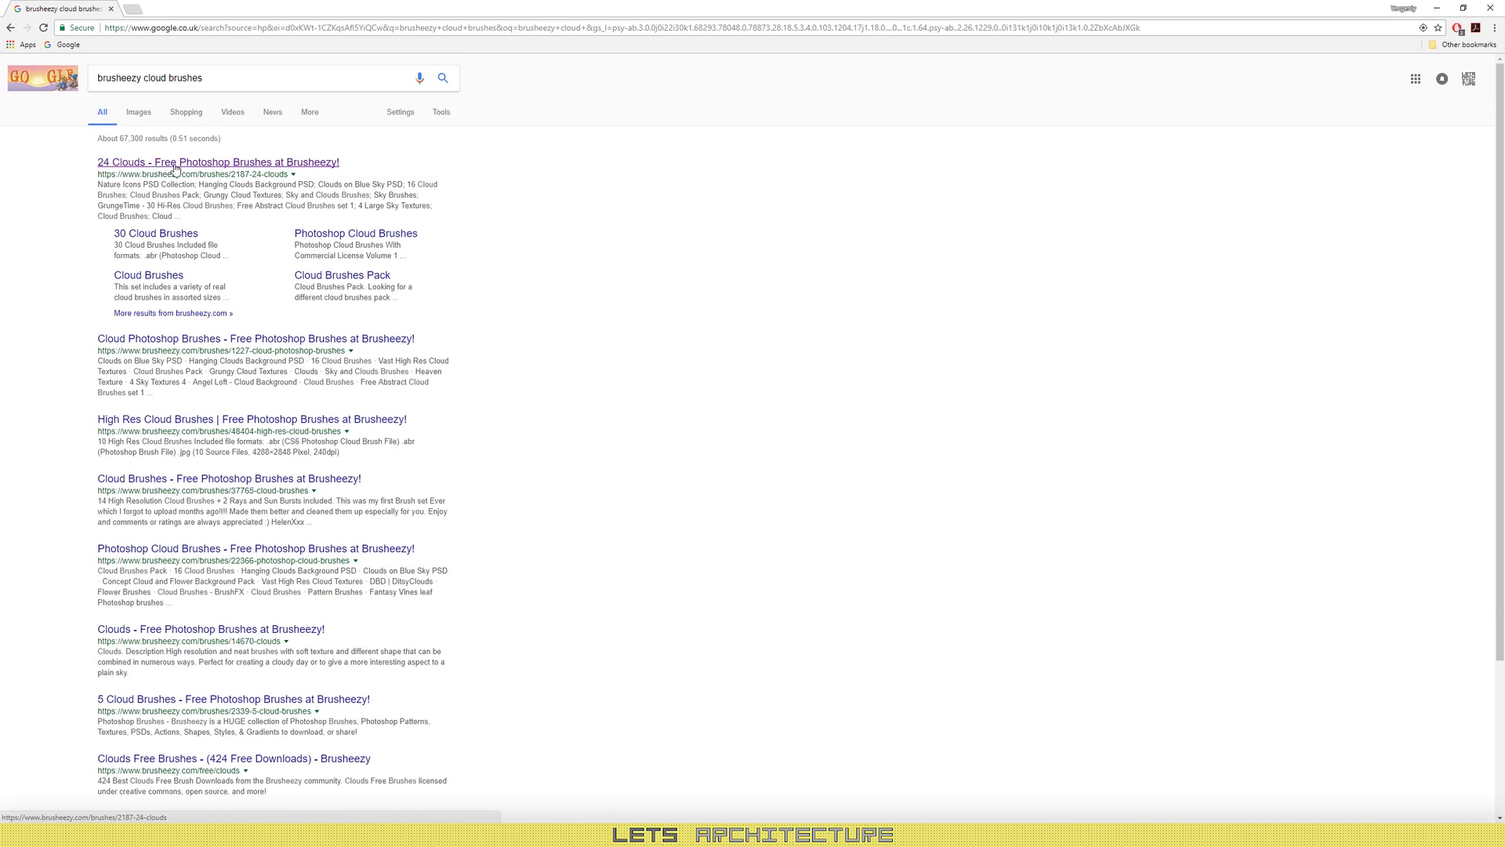
Step: Download the free 24 Clouds brush set from Brusheezy and open the downloaded zip archive
left_click(248, 164)
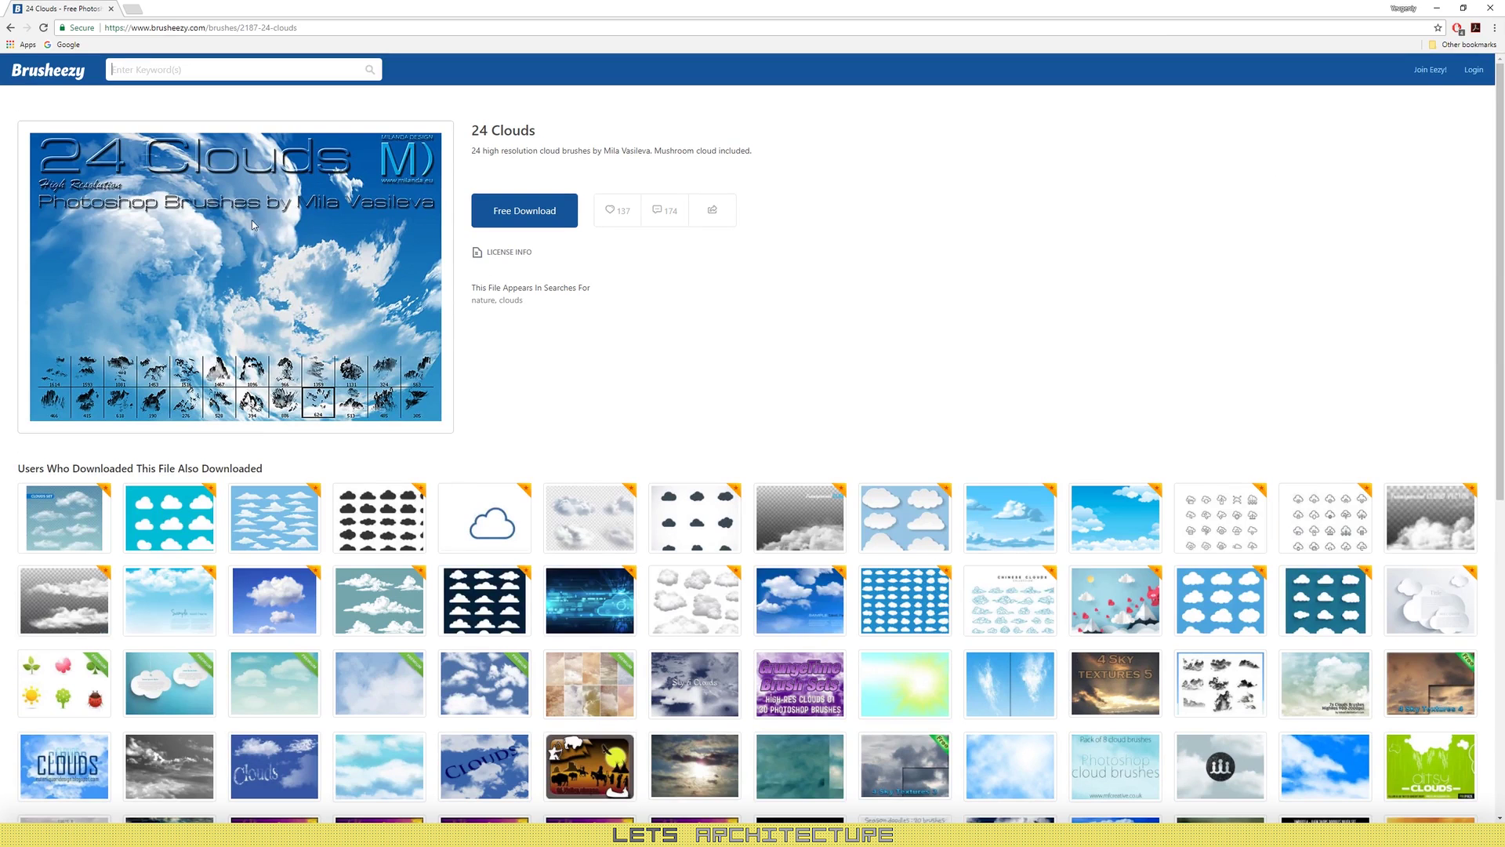
left_click(541, 218)
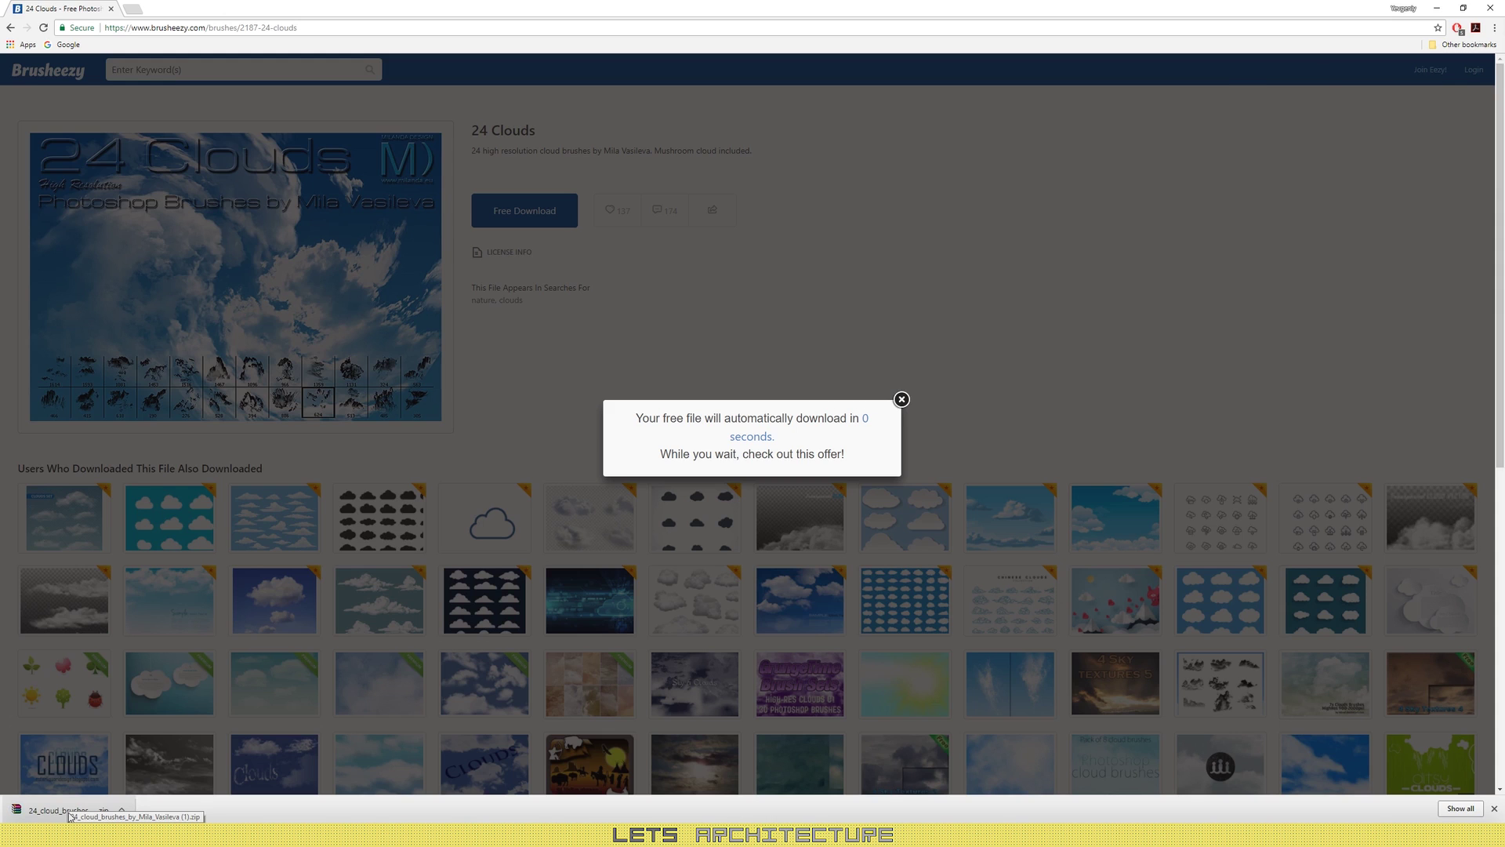
left_click(71, 815)
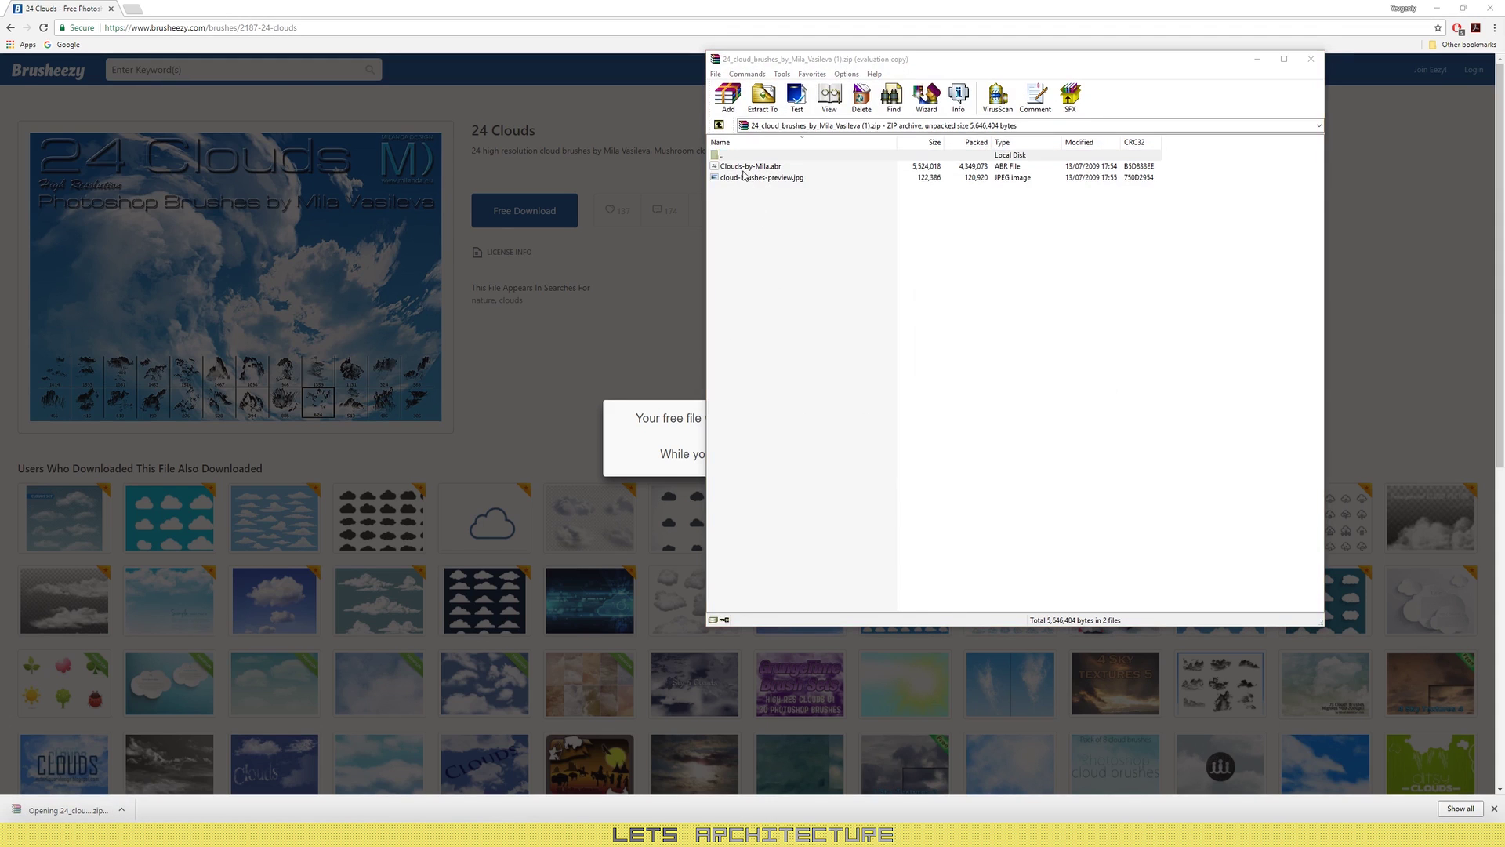
Step: Extract Clouds-by-Mila.abr from the archive to the Desktop and close the archive window
left_click(1106, 298)
left_click(752, 167)
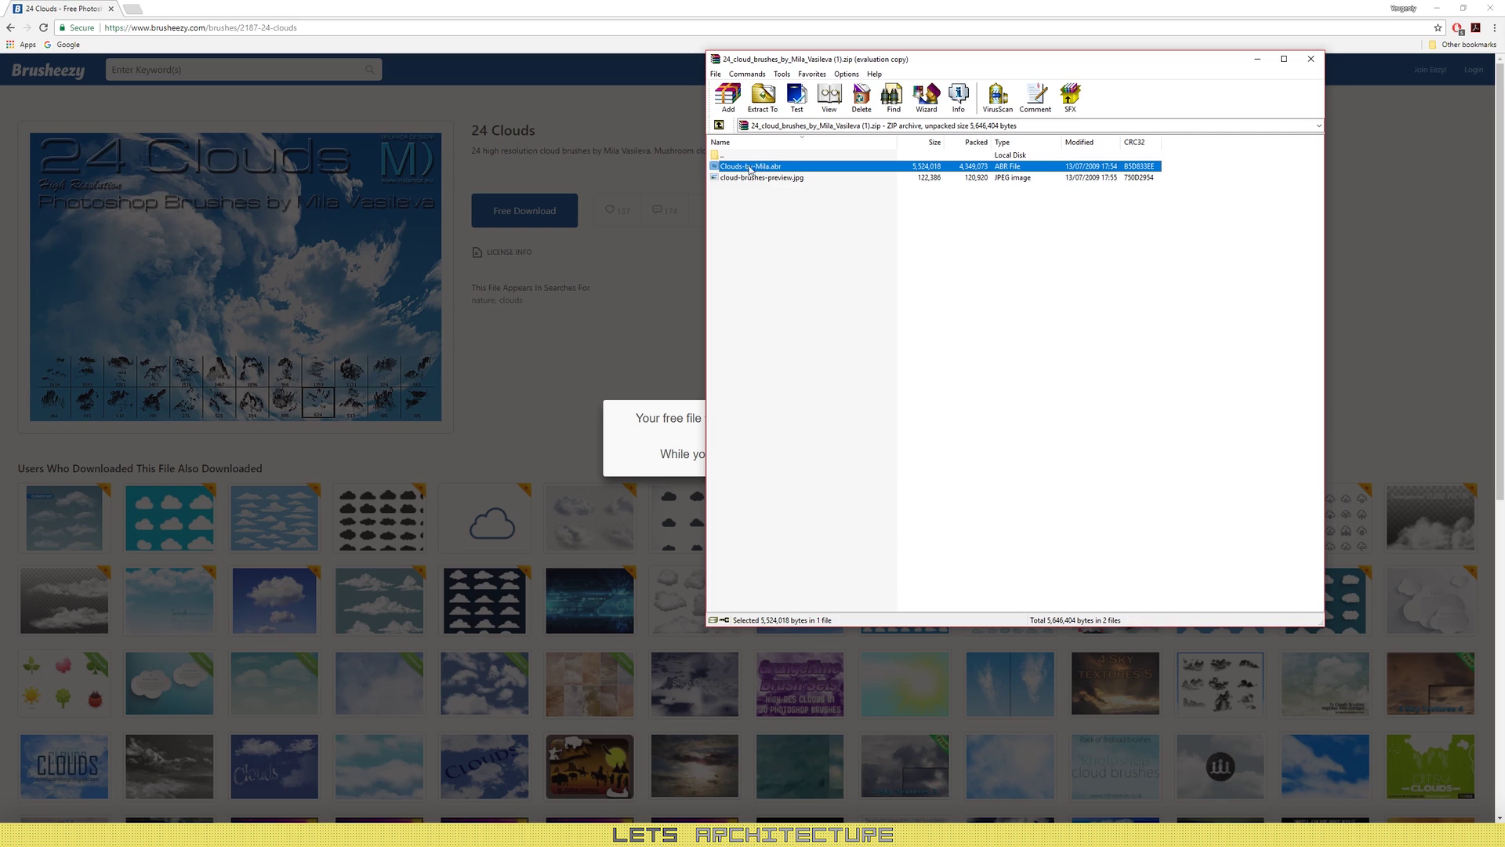
left_click(762, 98)
left_click(993, 519)
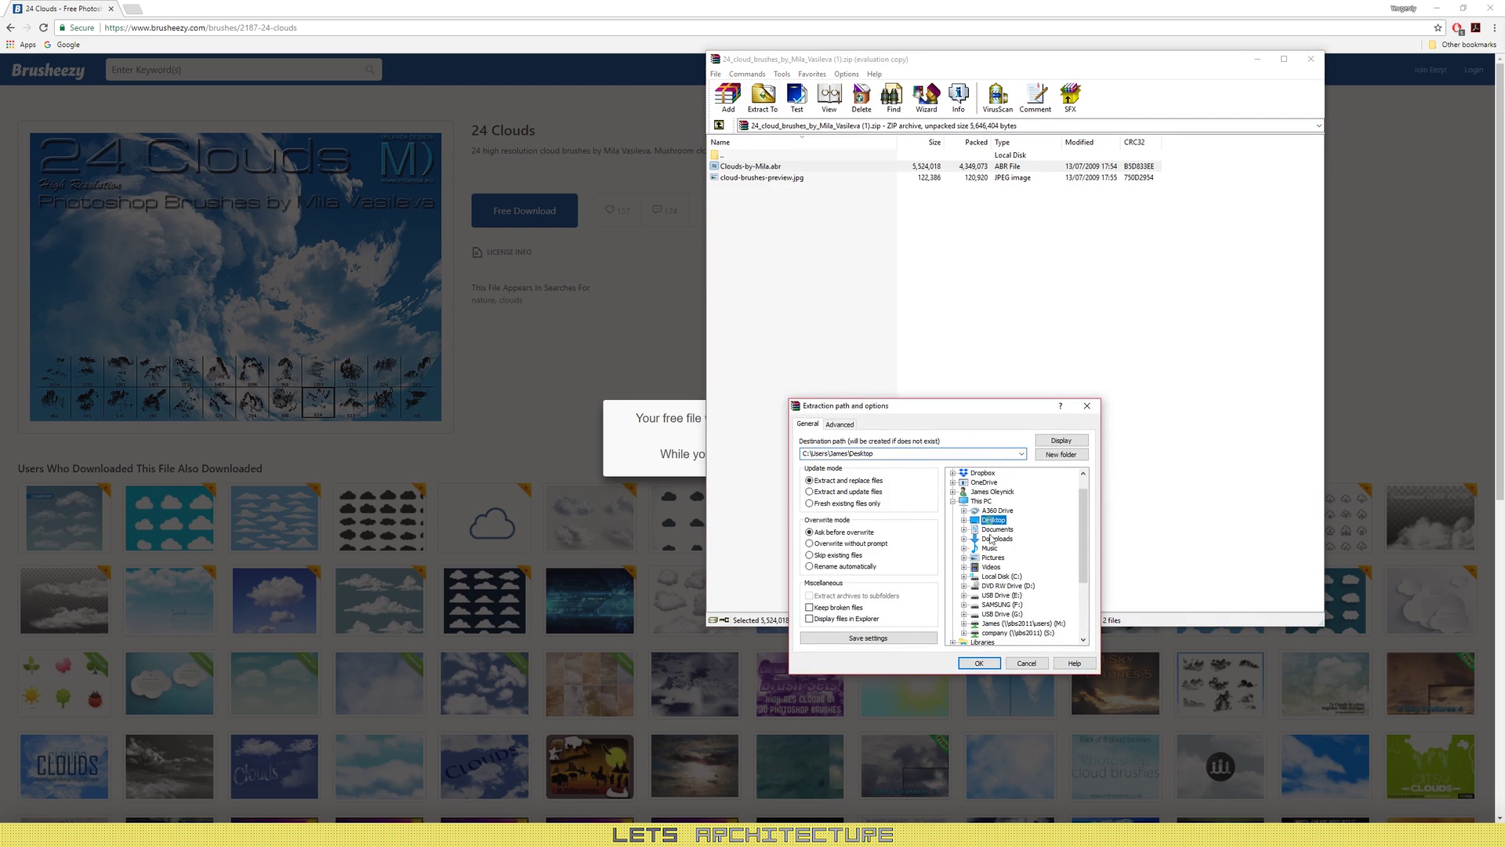
left_click(983, 663)
left_click(1311, 58)
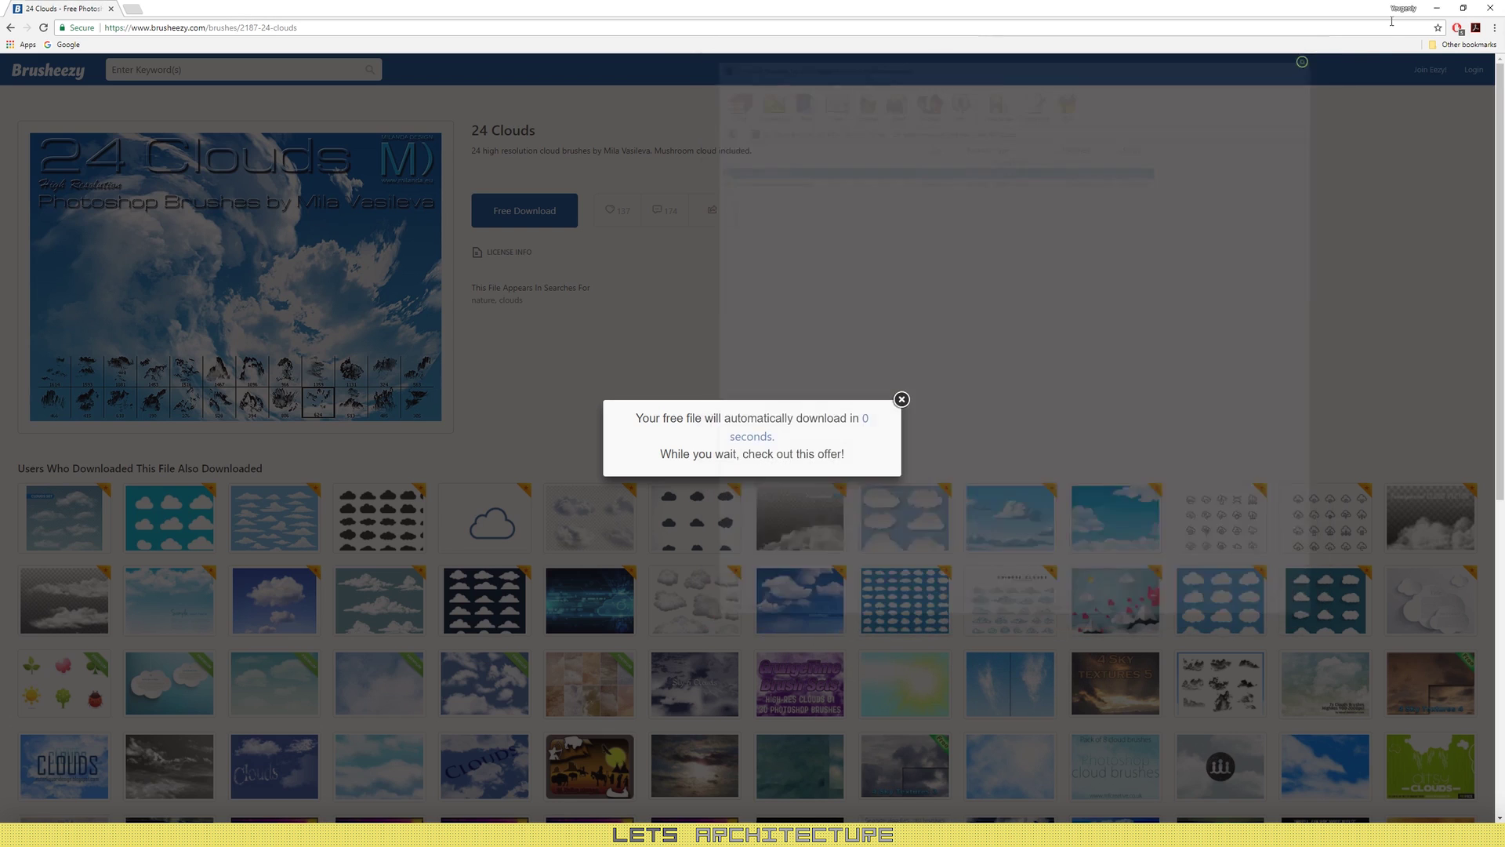
Step: Minimise the open windows and browse in File Explorer to C: > Program Files > Adobe > Adobe Photoshop CC 2018 > Presets > Brushes
left_click(1440, 7)
left_click(1447, 6)
left_click(1447, 7)
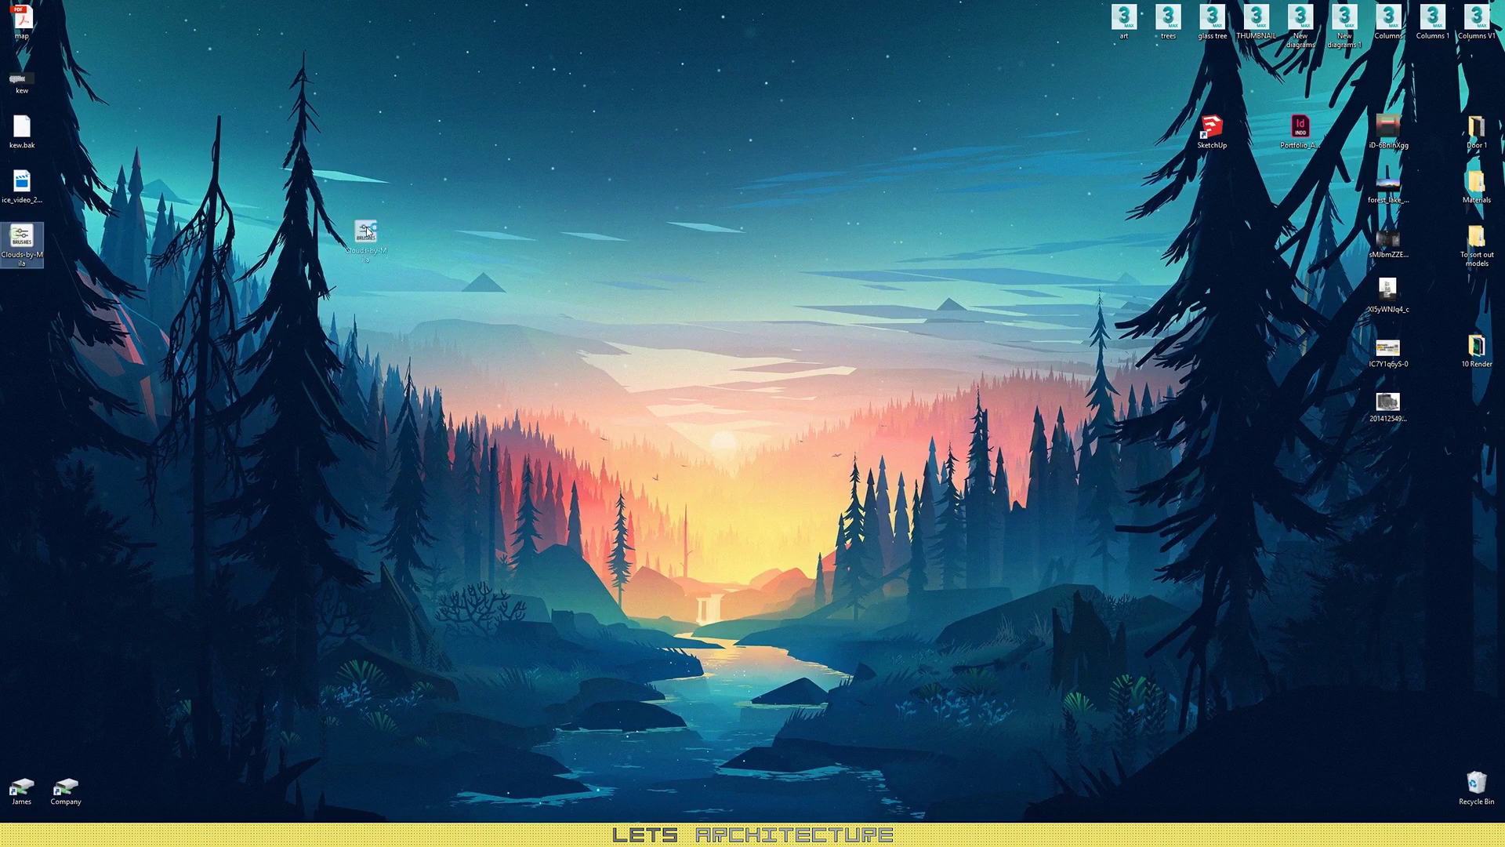
key("super+e")
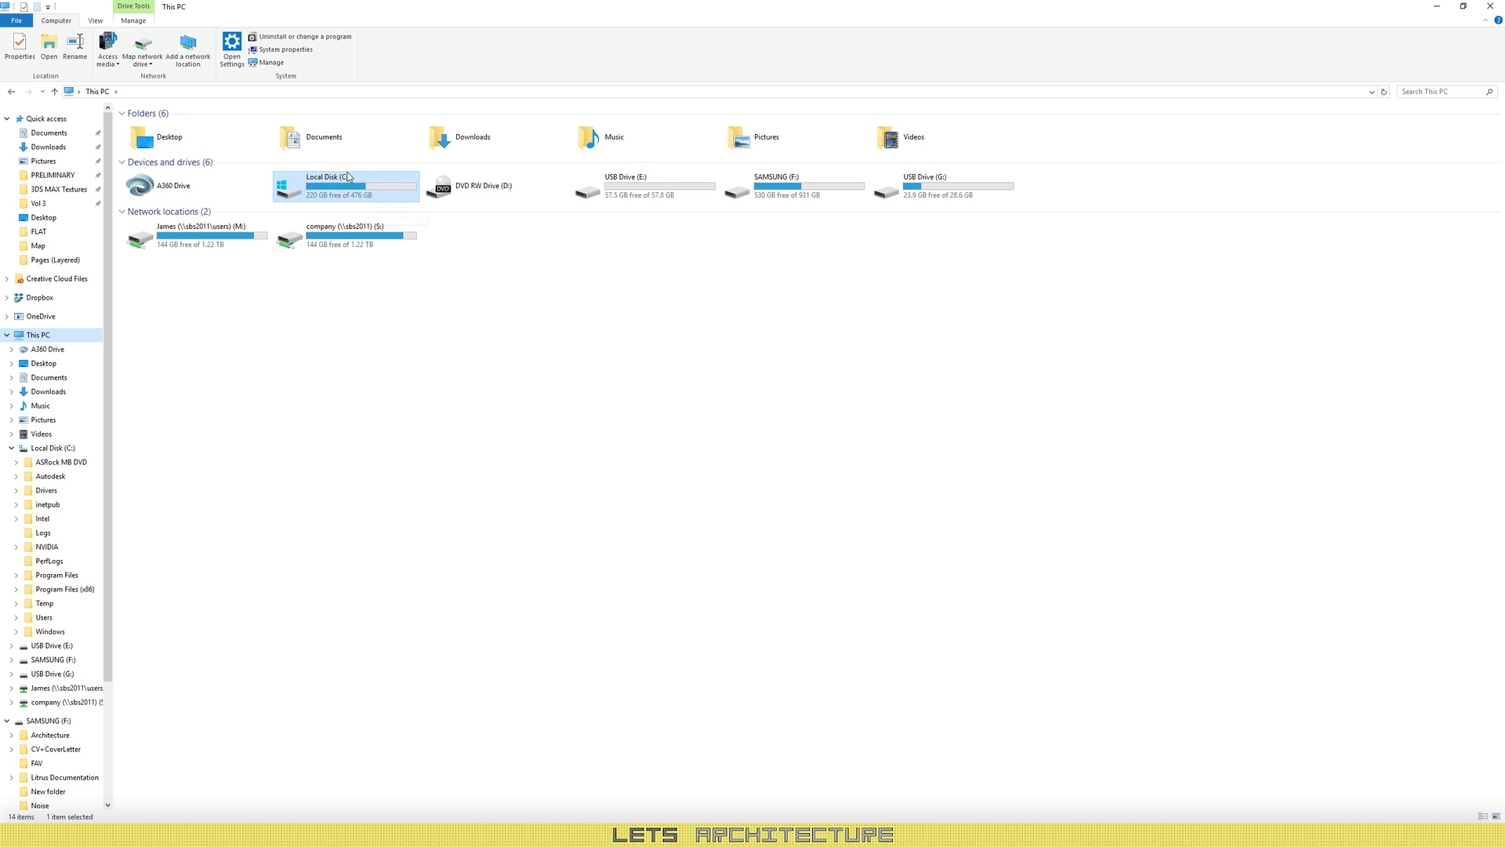
double_click(347, 196)
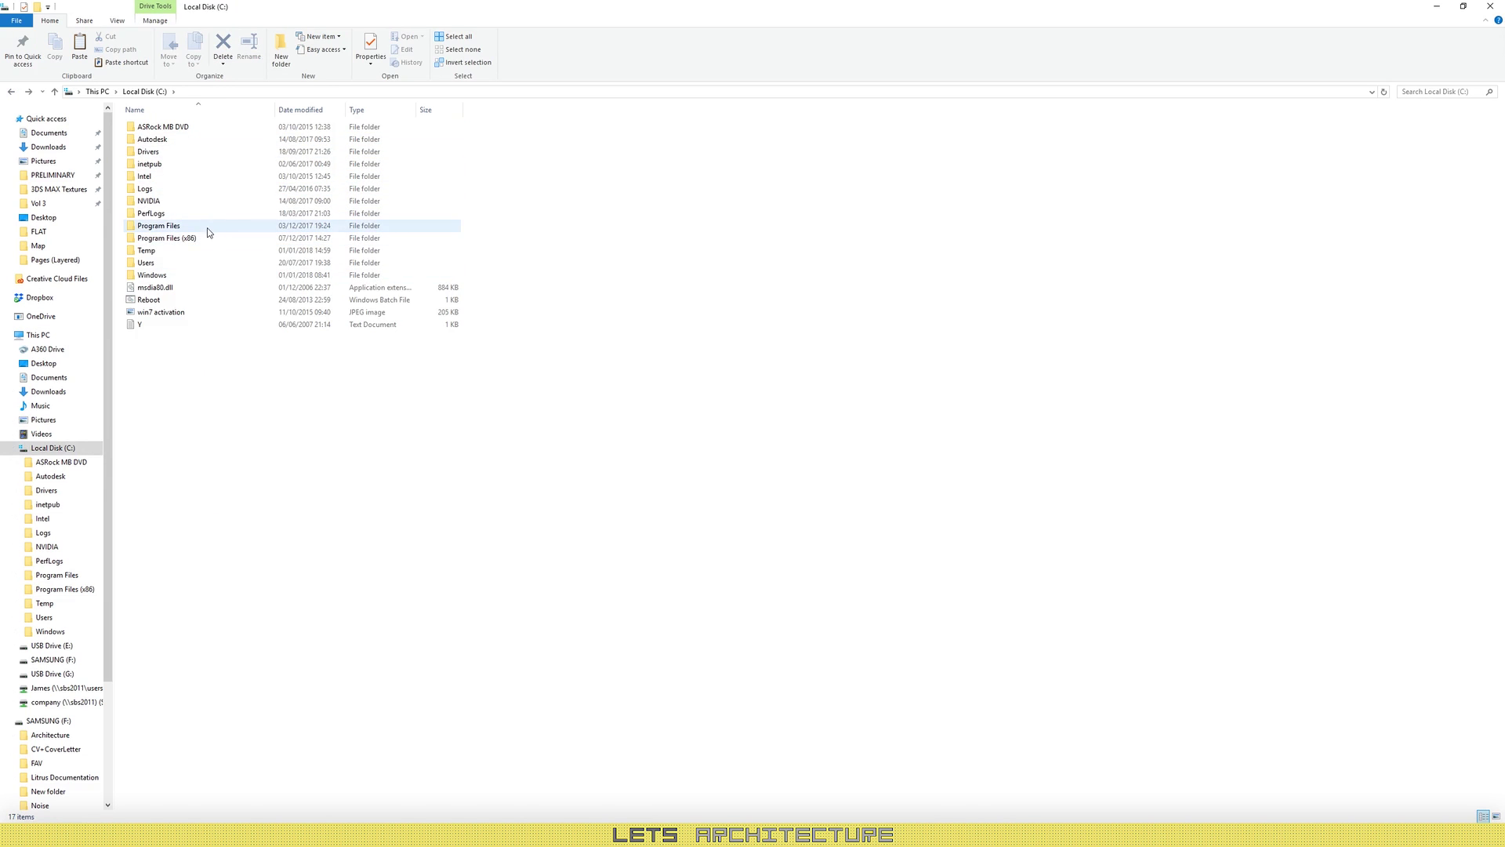
double_click(207, 227)
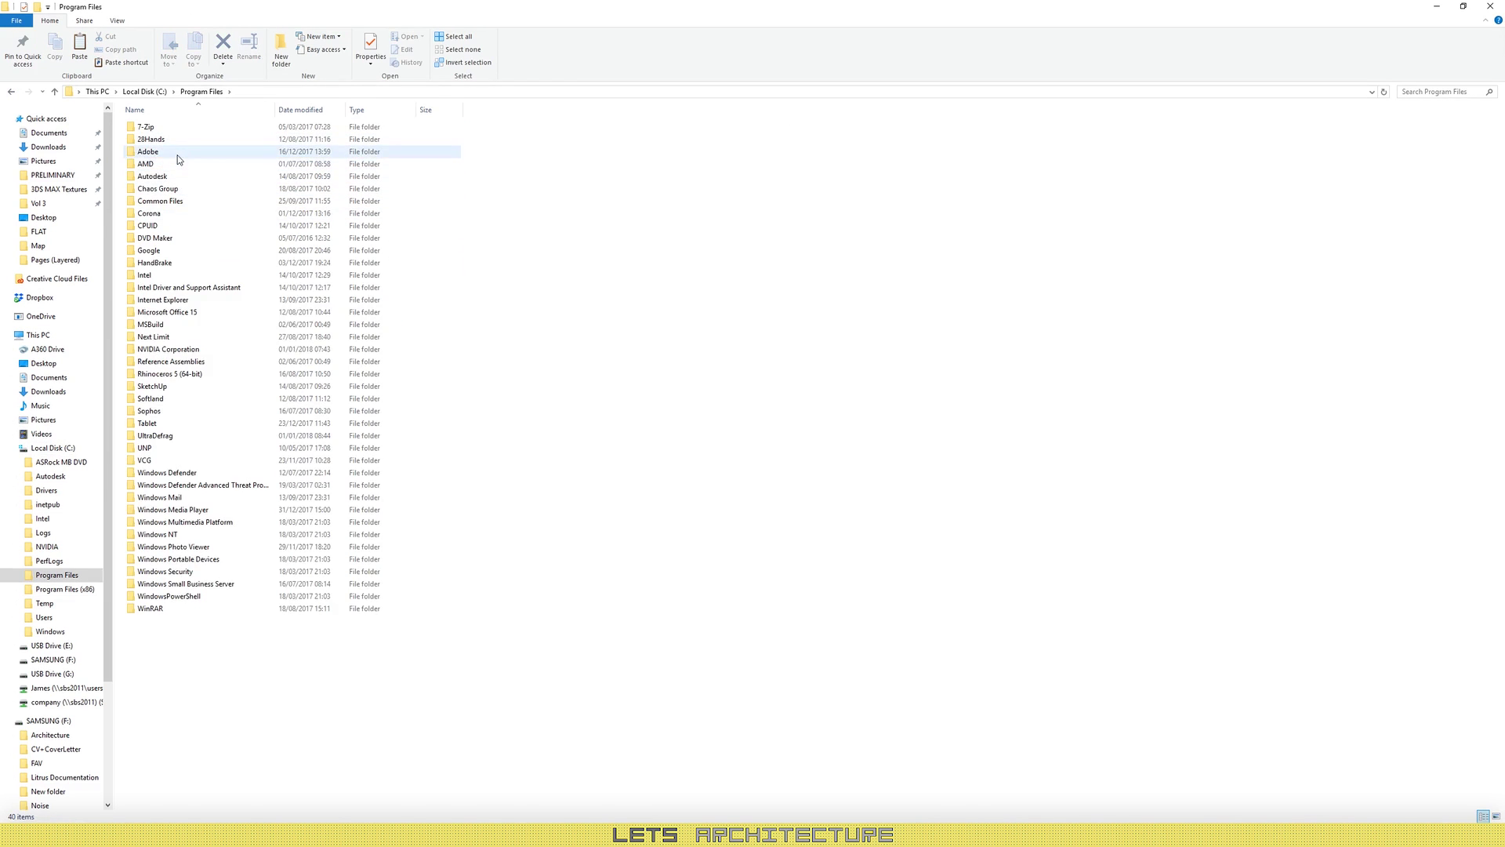
double_click(178, 152)
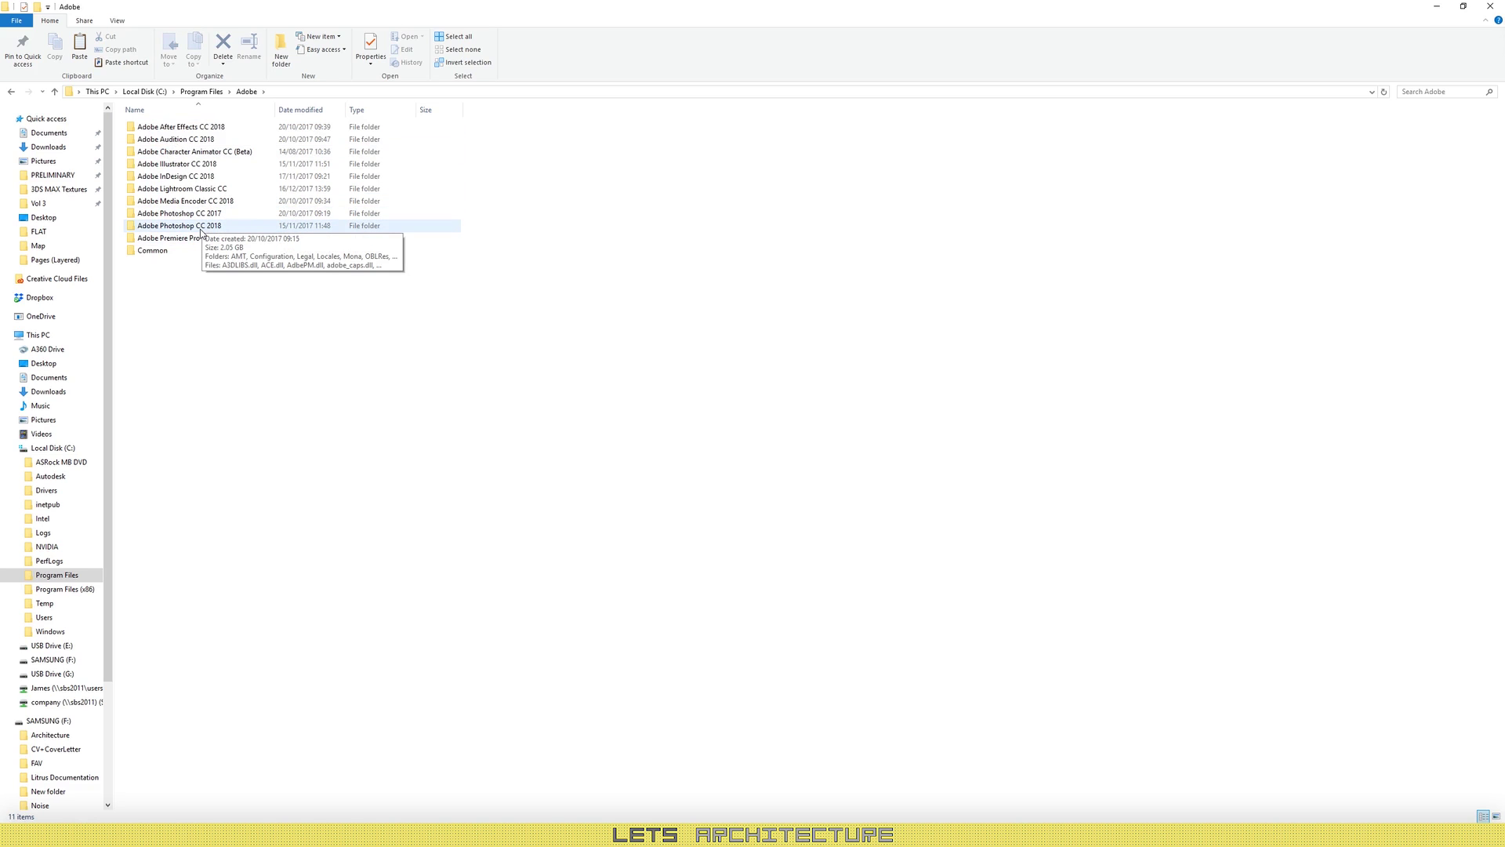
double_click(202, 227)
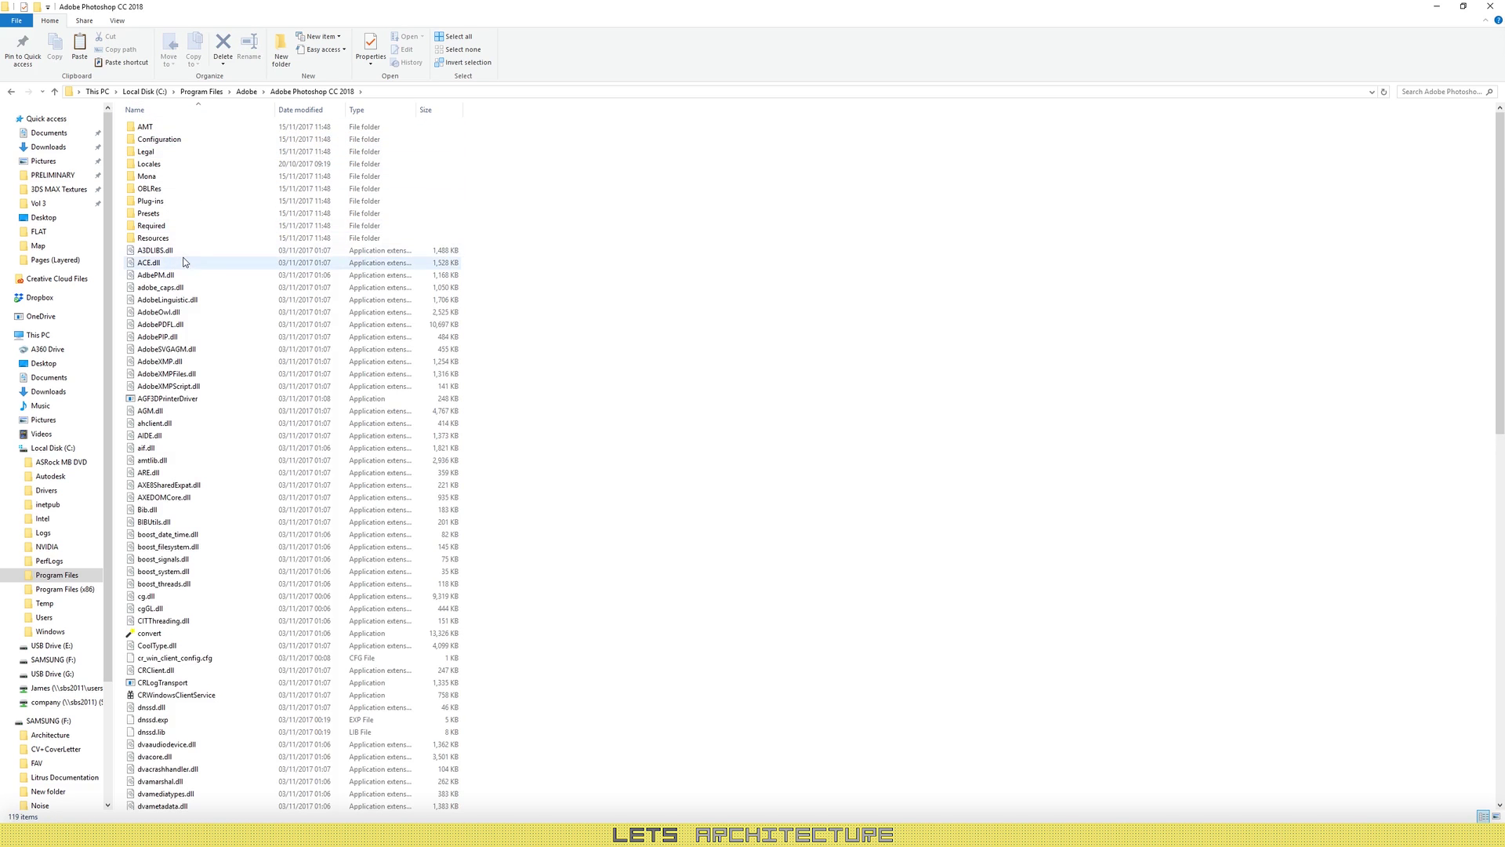
left_click(178, 217)
double_click(179, 216)
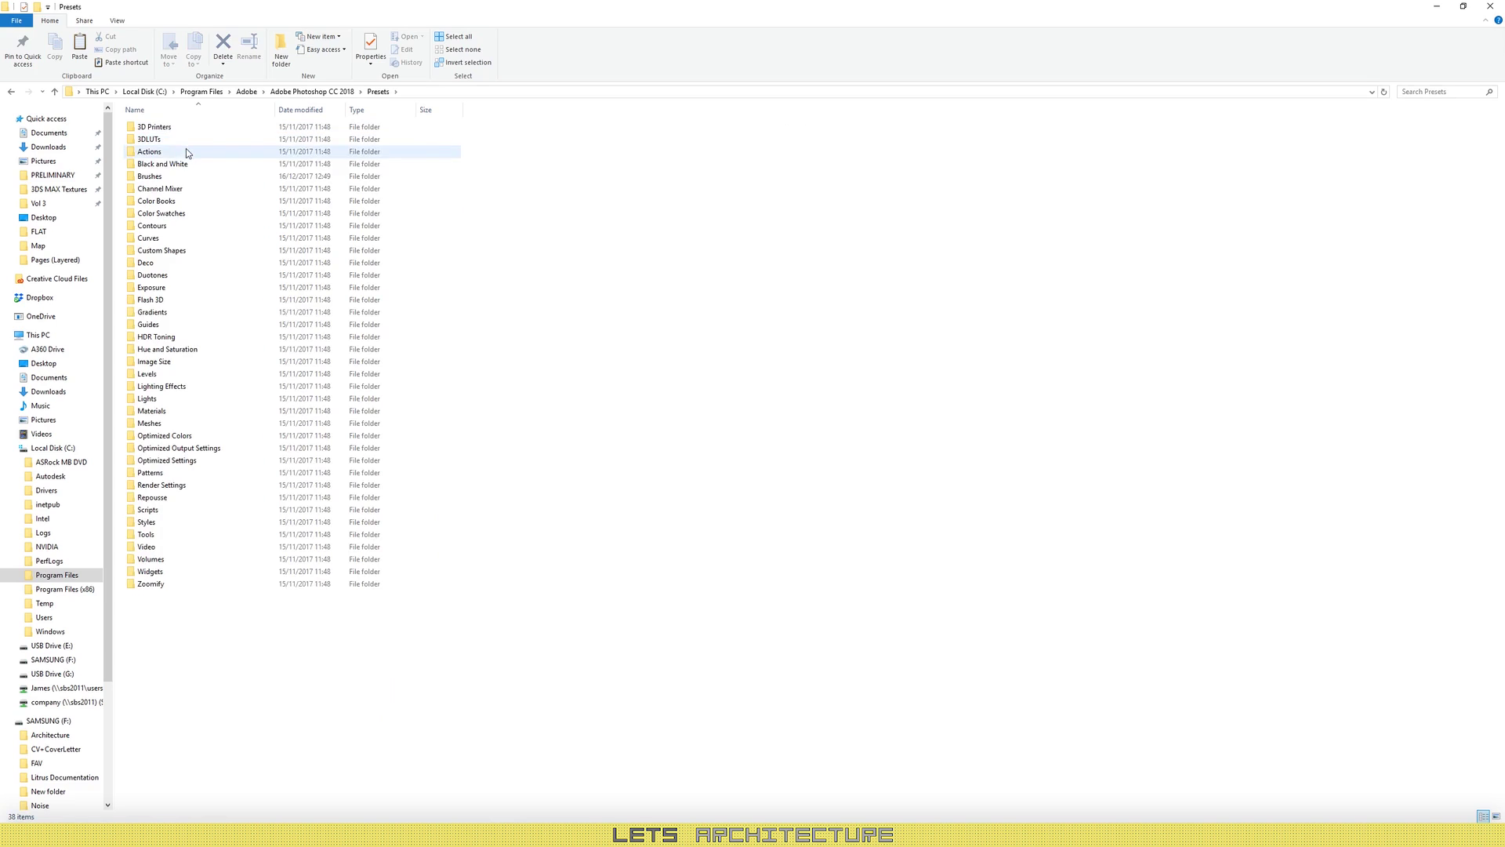
left_click(179, 179)
double_click(179, 180)
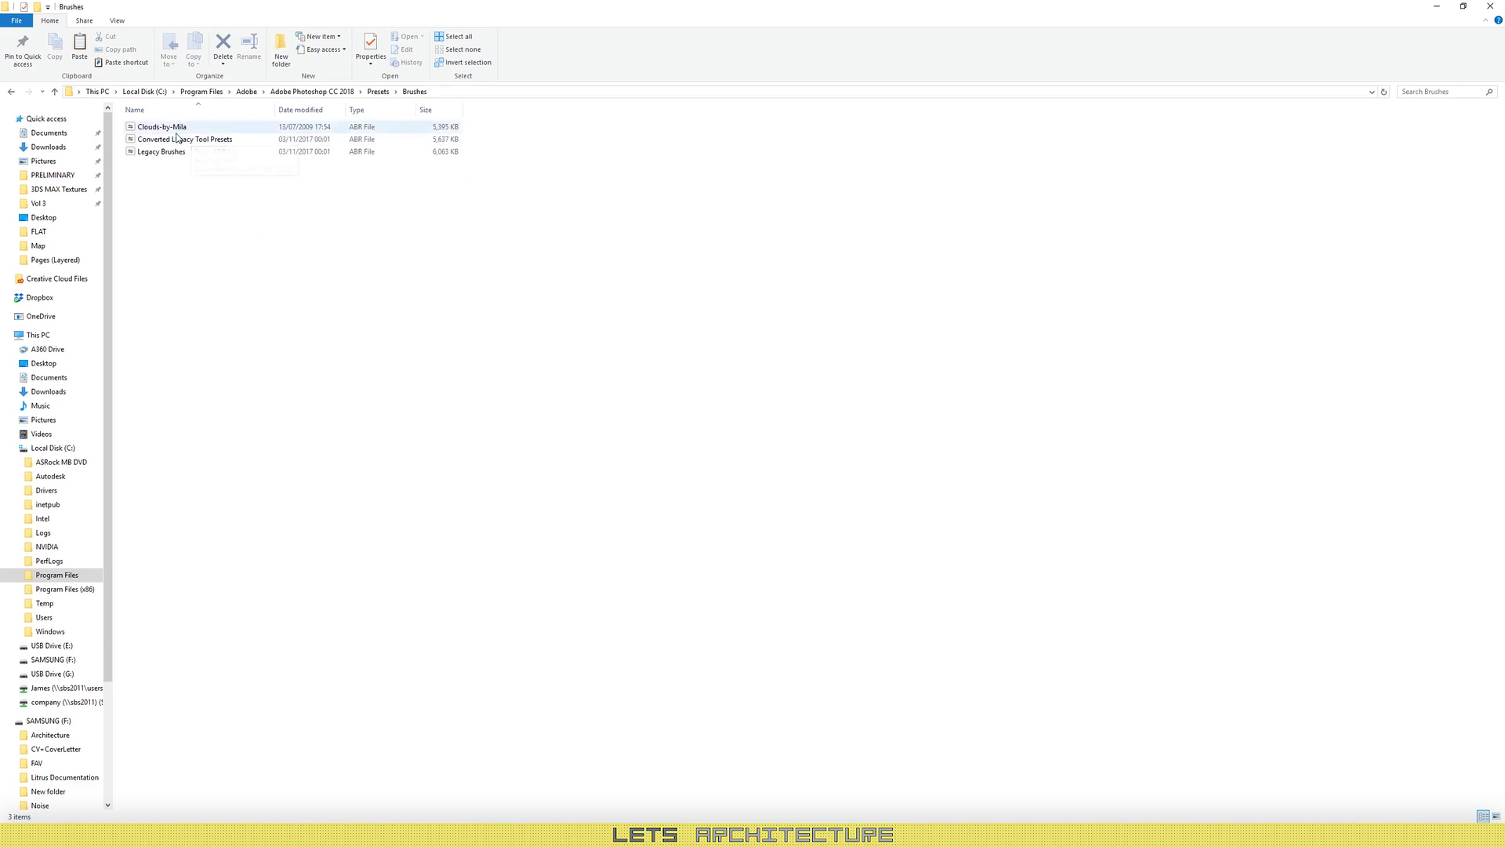
Step: Paste the Clouds-by-Mila brush file into the Brushes folder with administrator permission and close File Explorer
key("ctrl+v")
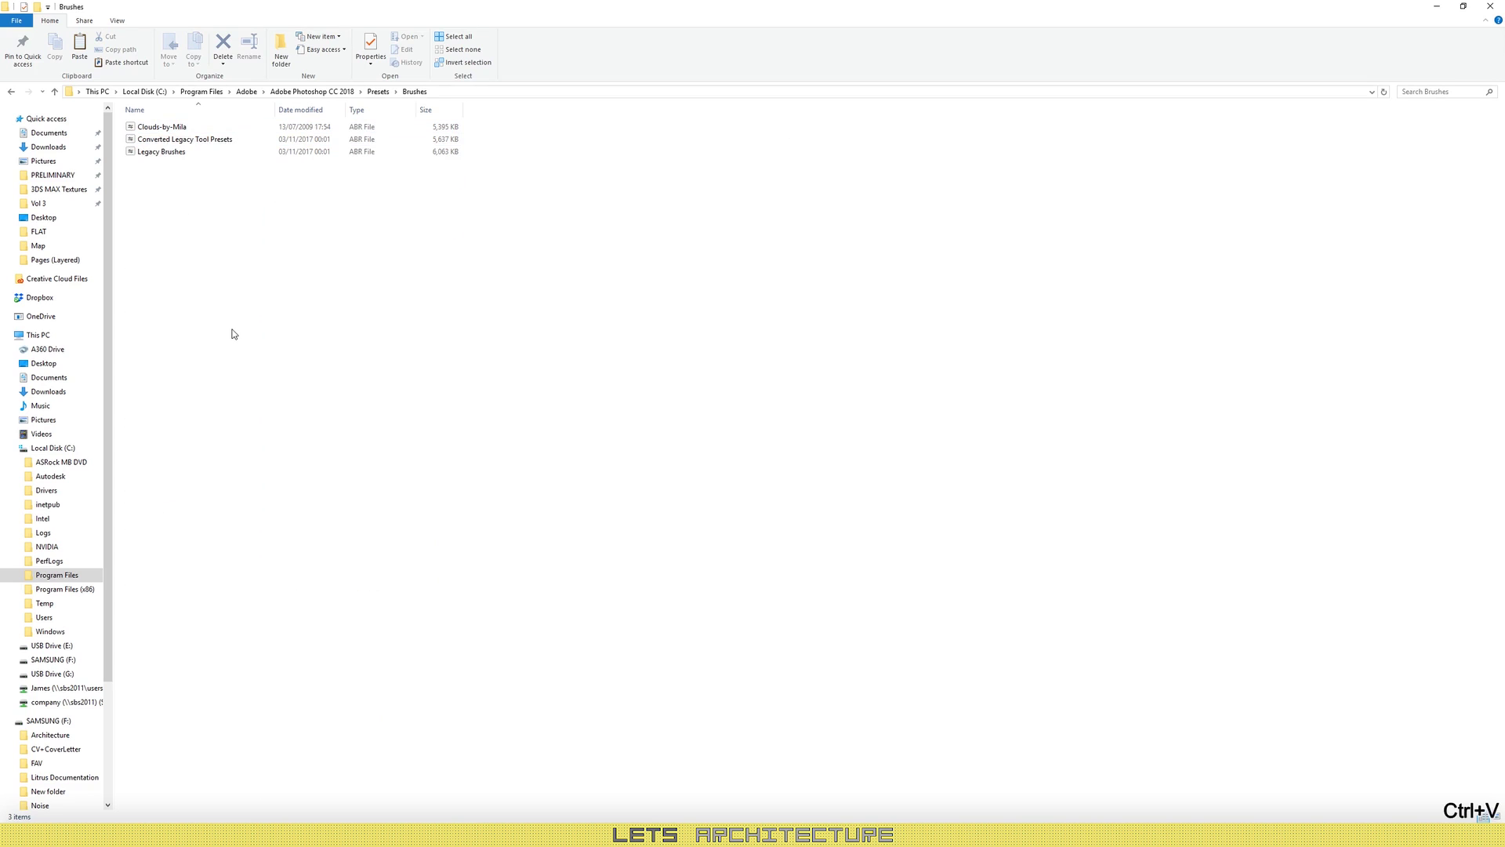
left_click(256, 336)
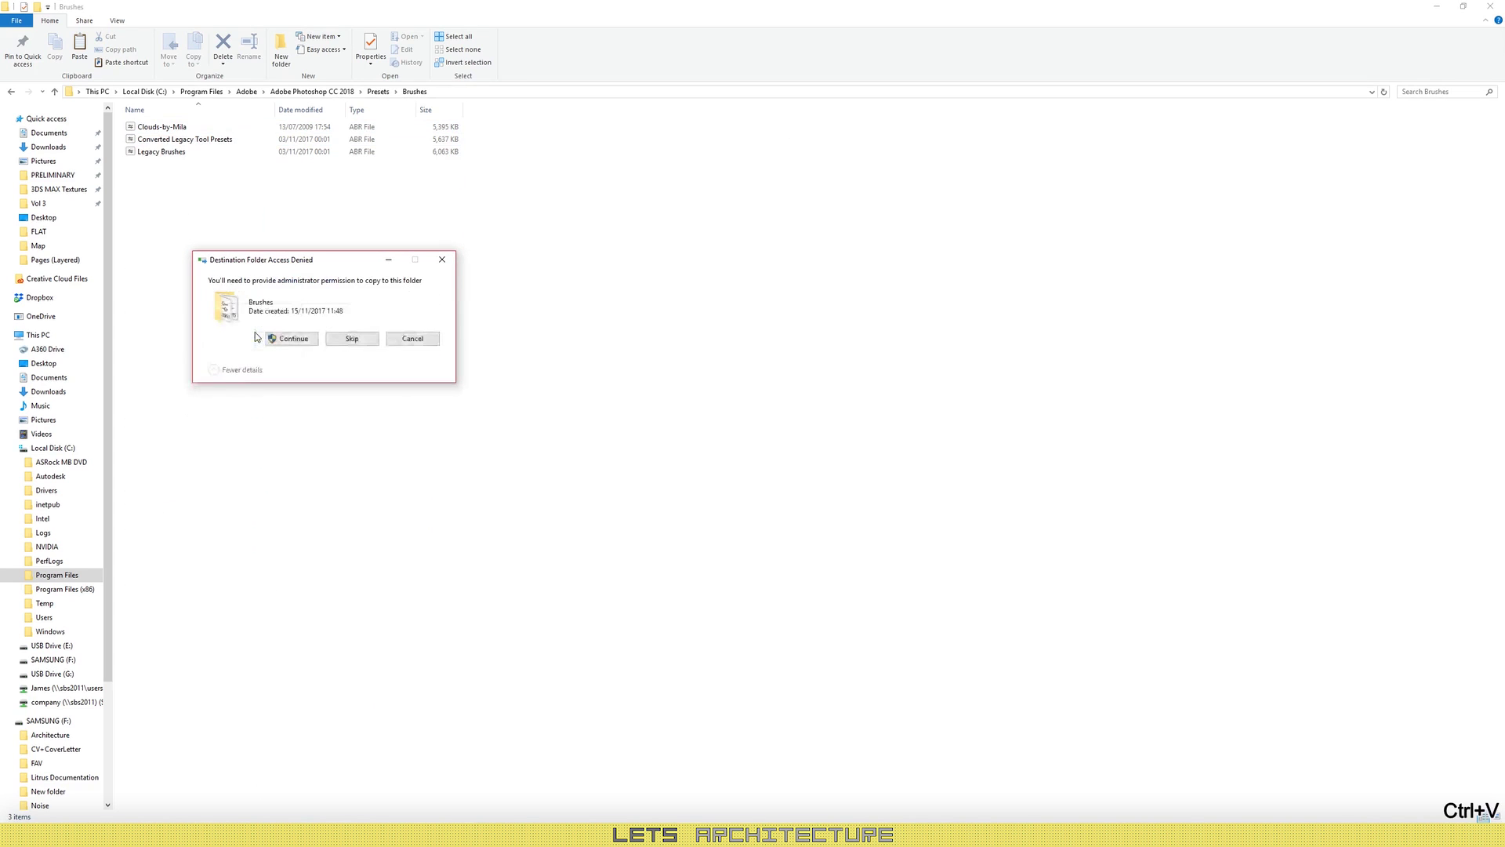
left_click(293, 339)
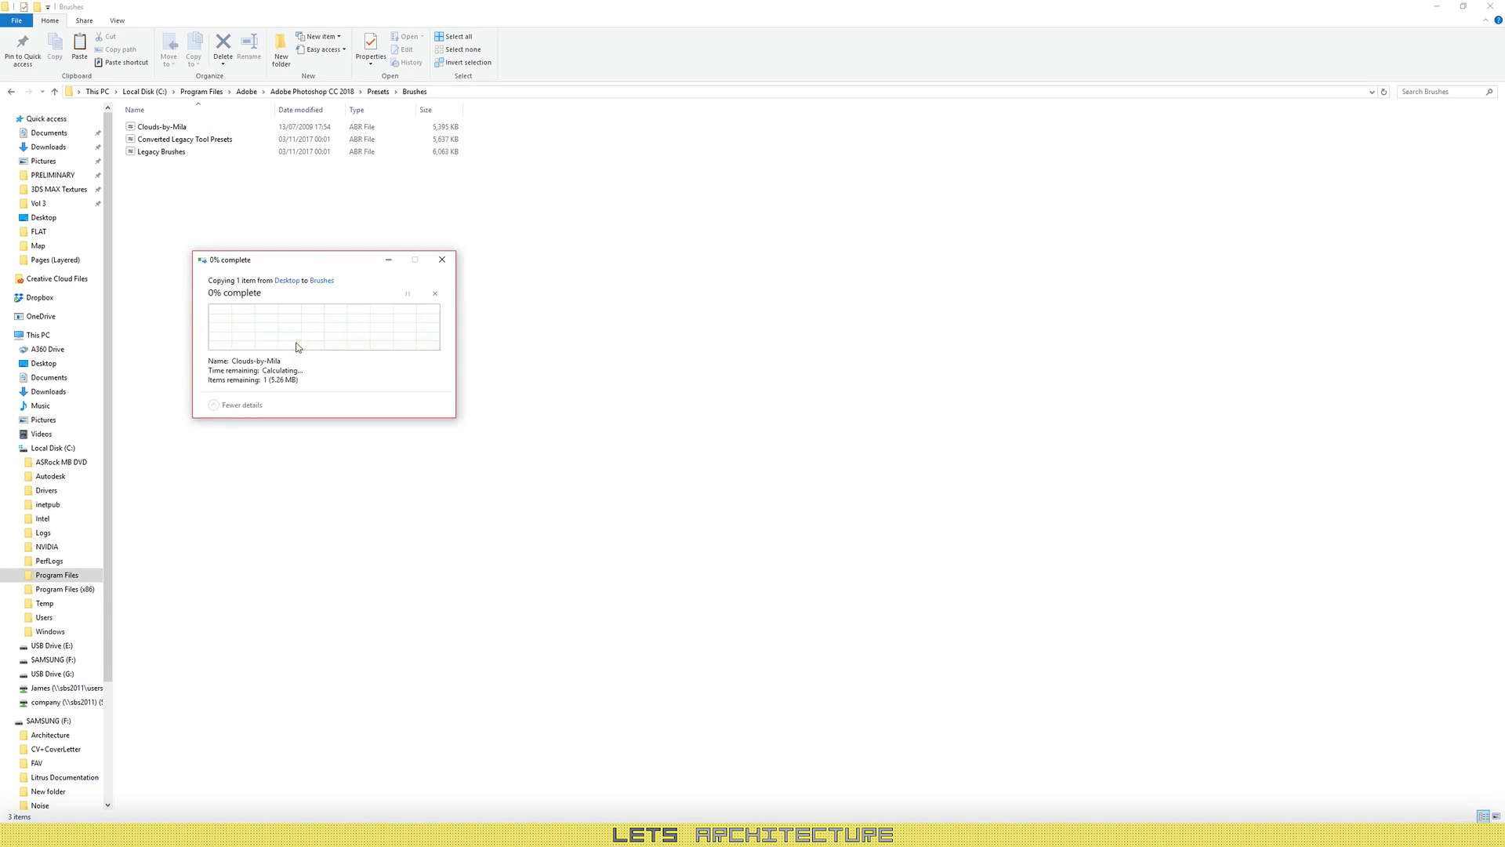
left_click(1489, 7)
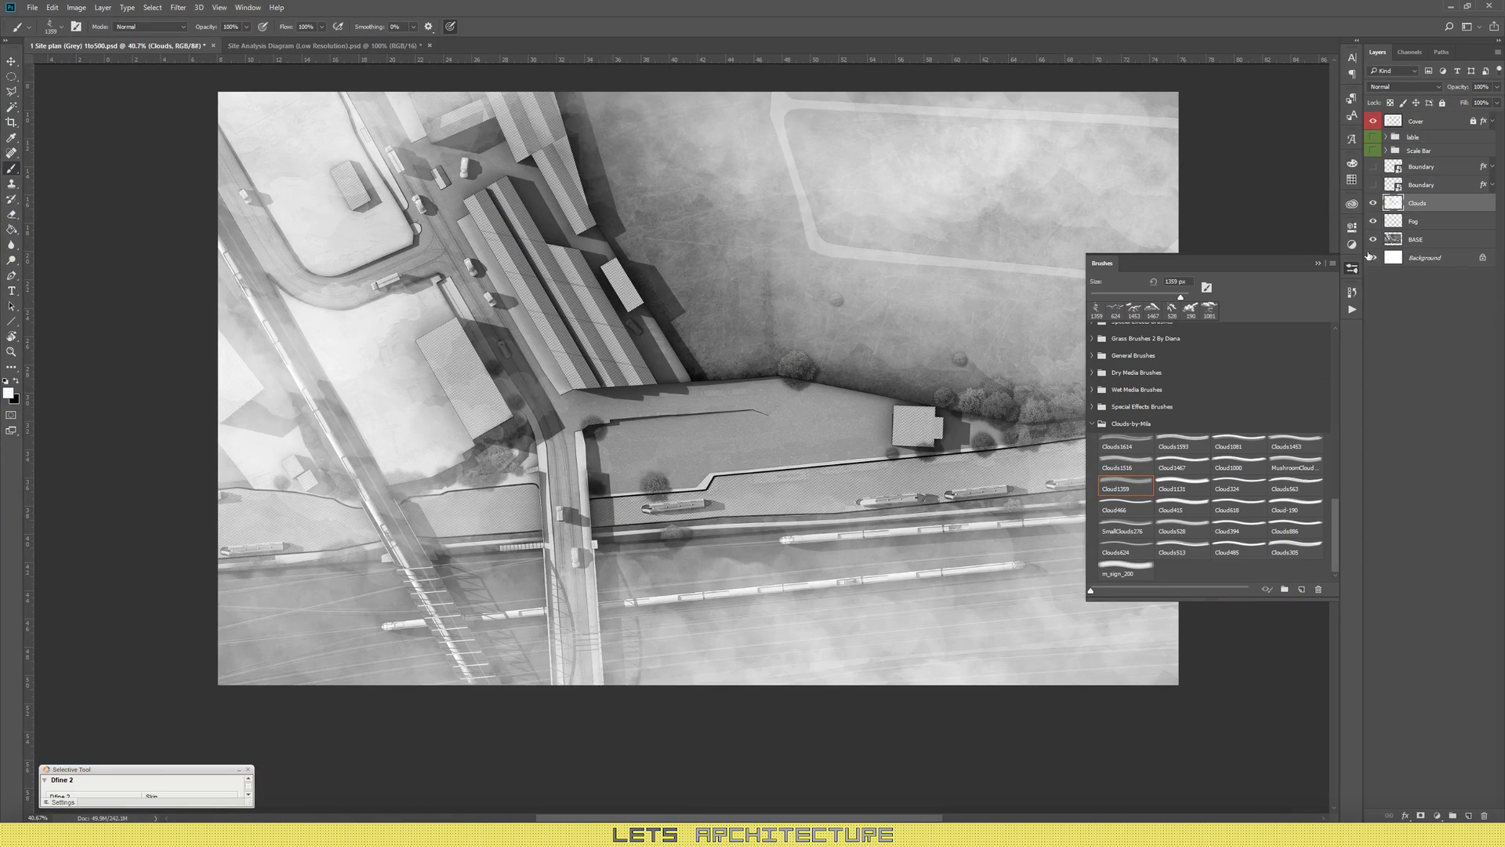
Step: In Photoshop, reopen the Brushes panel and delete the existing Clouds-by-Mila brush group
left_click(1317, 265)
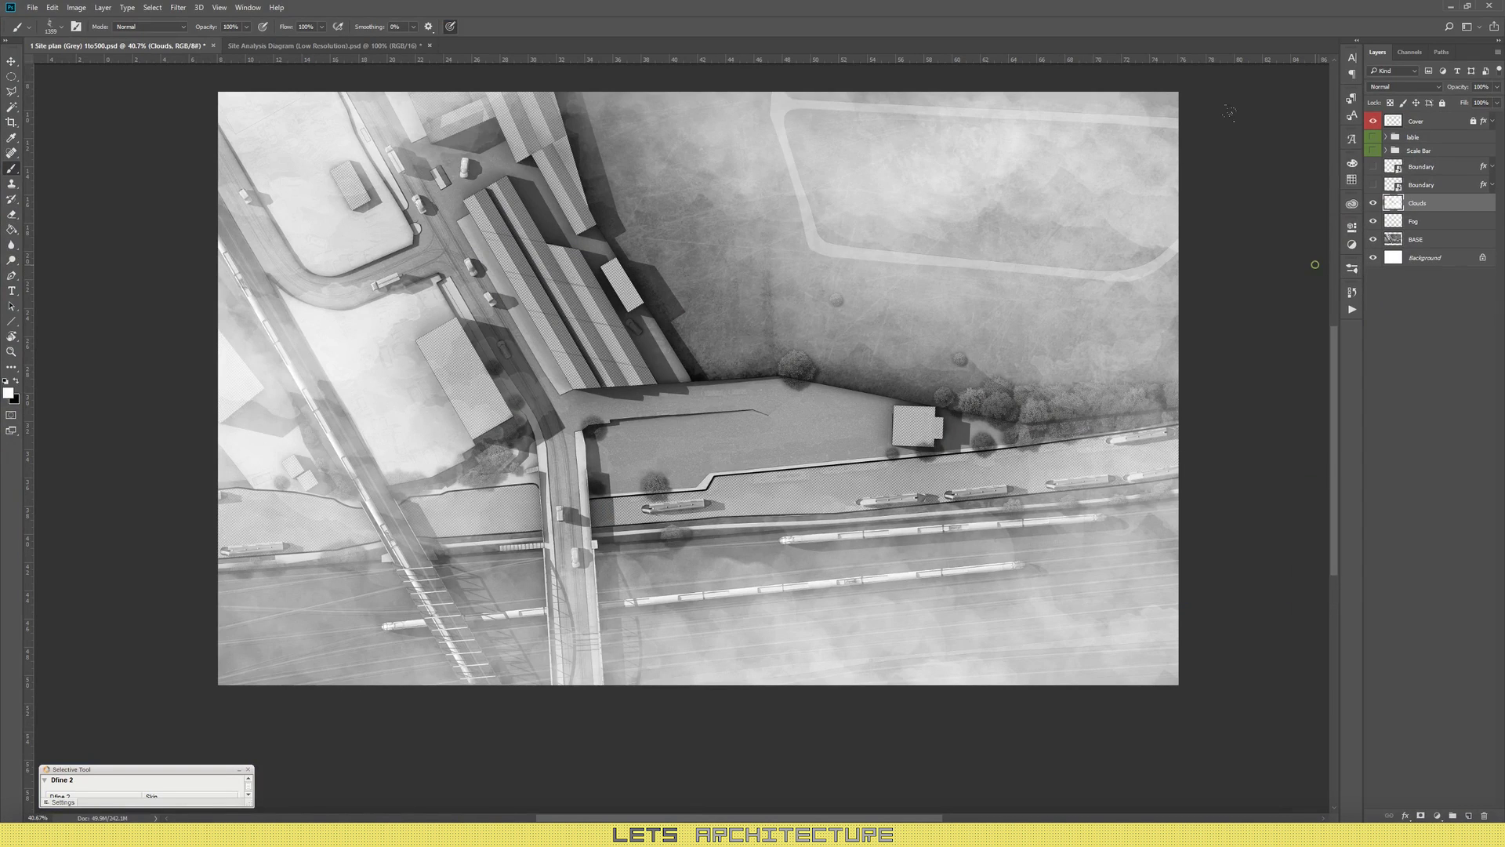
left_click(247, 8)
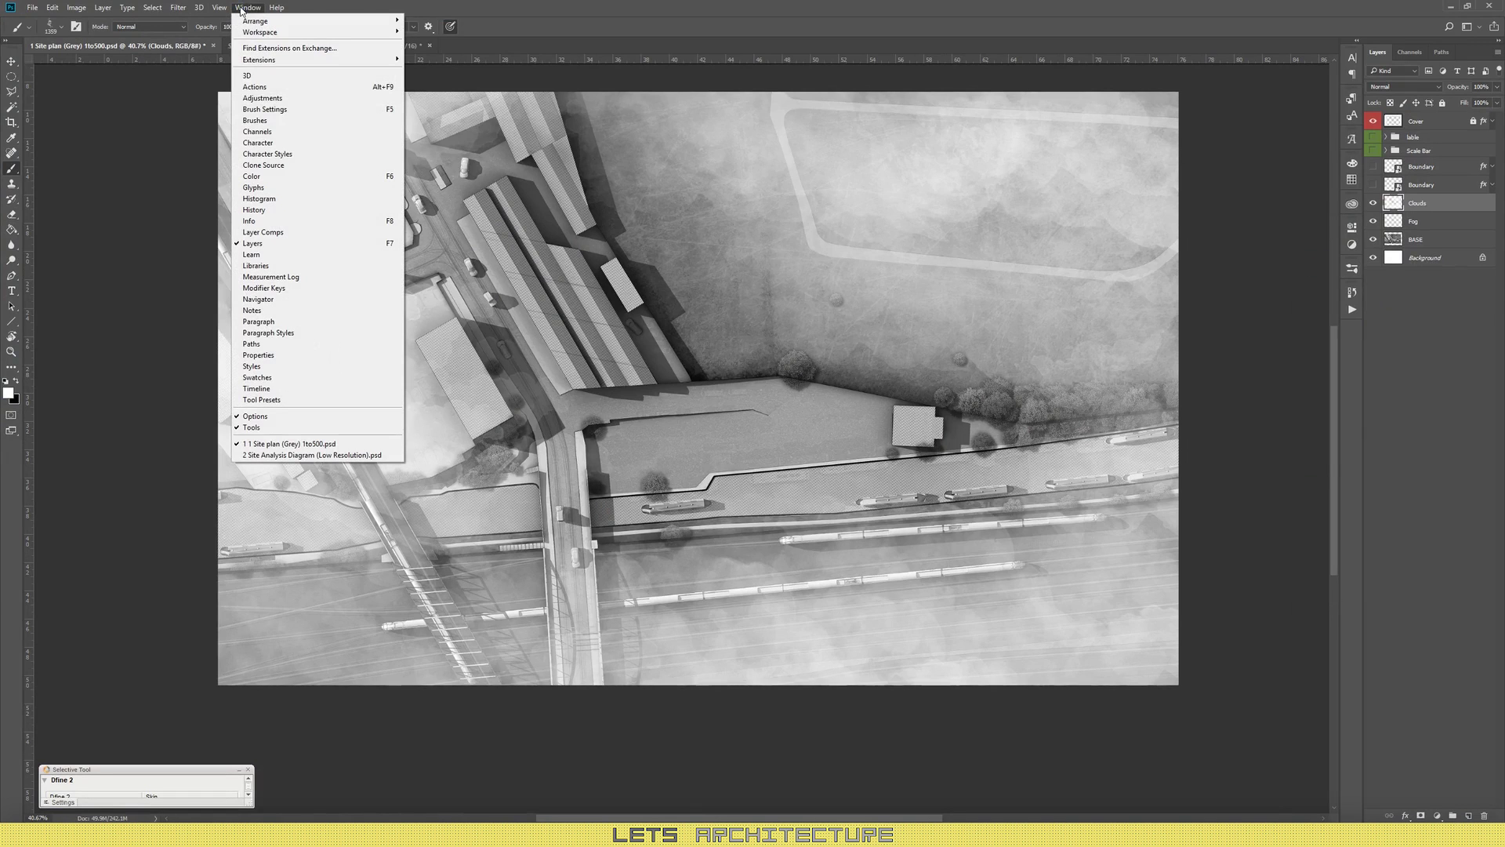
left_click(263, 123)
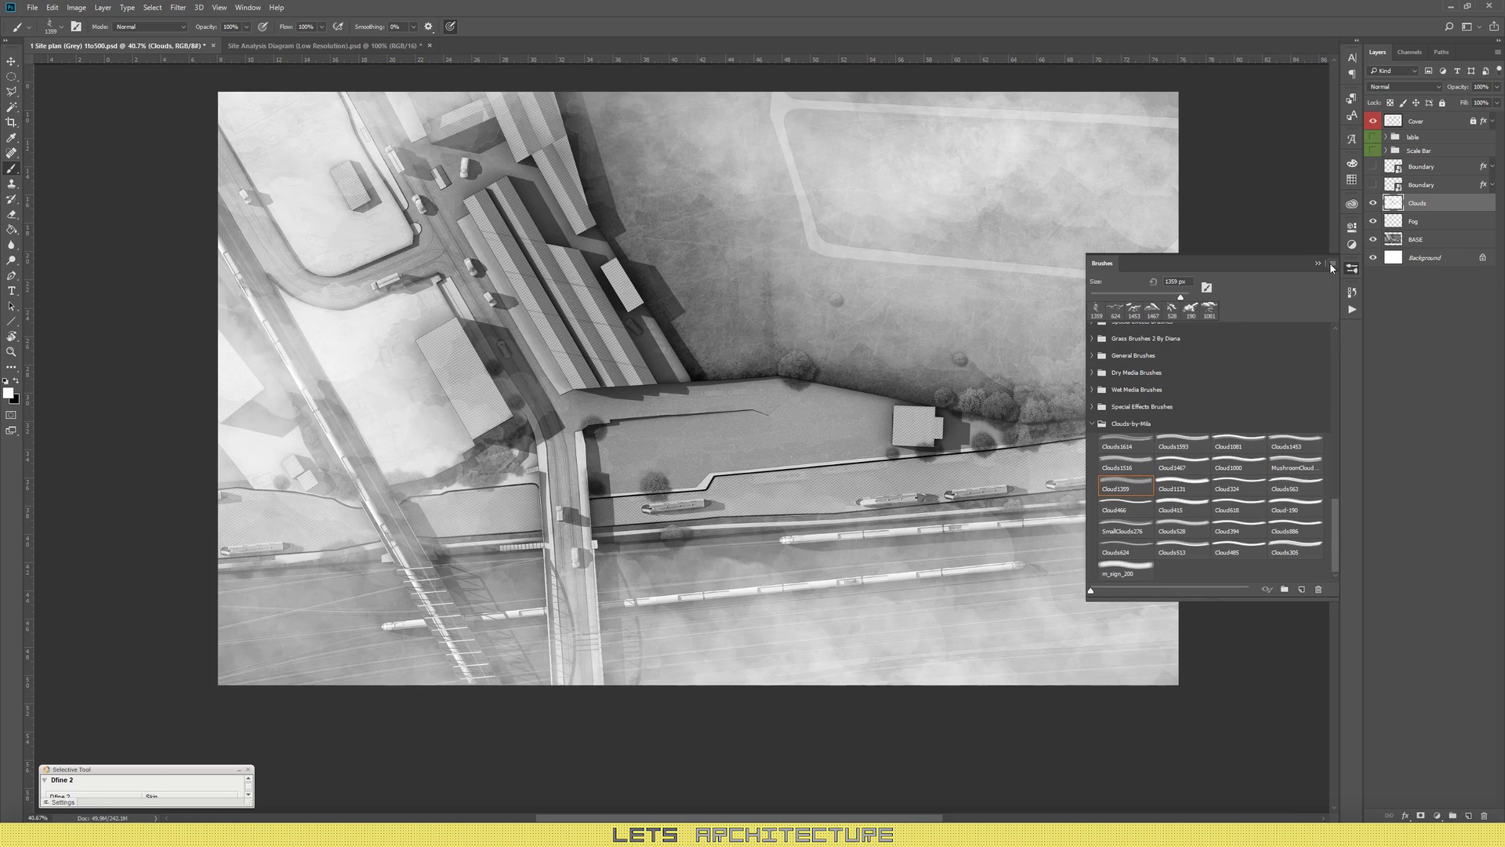
left_click(1094, 424)
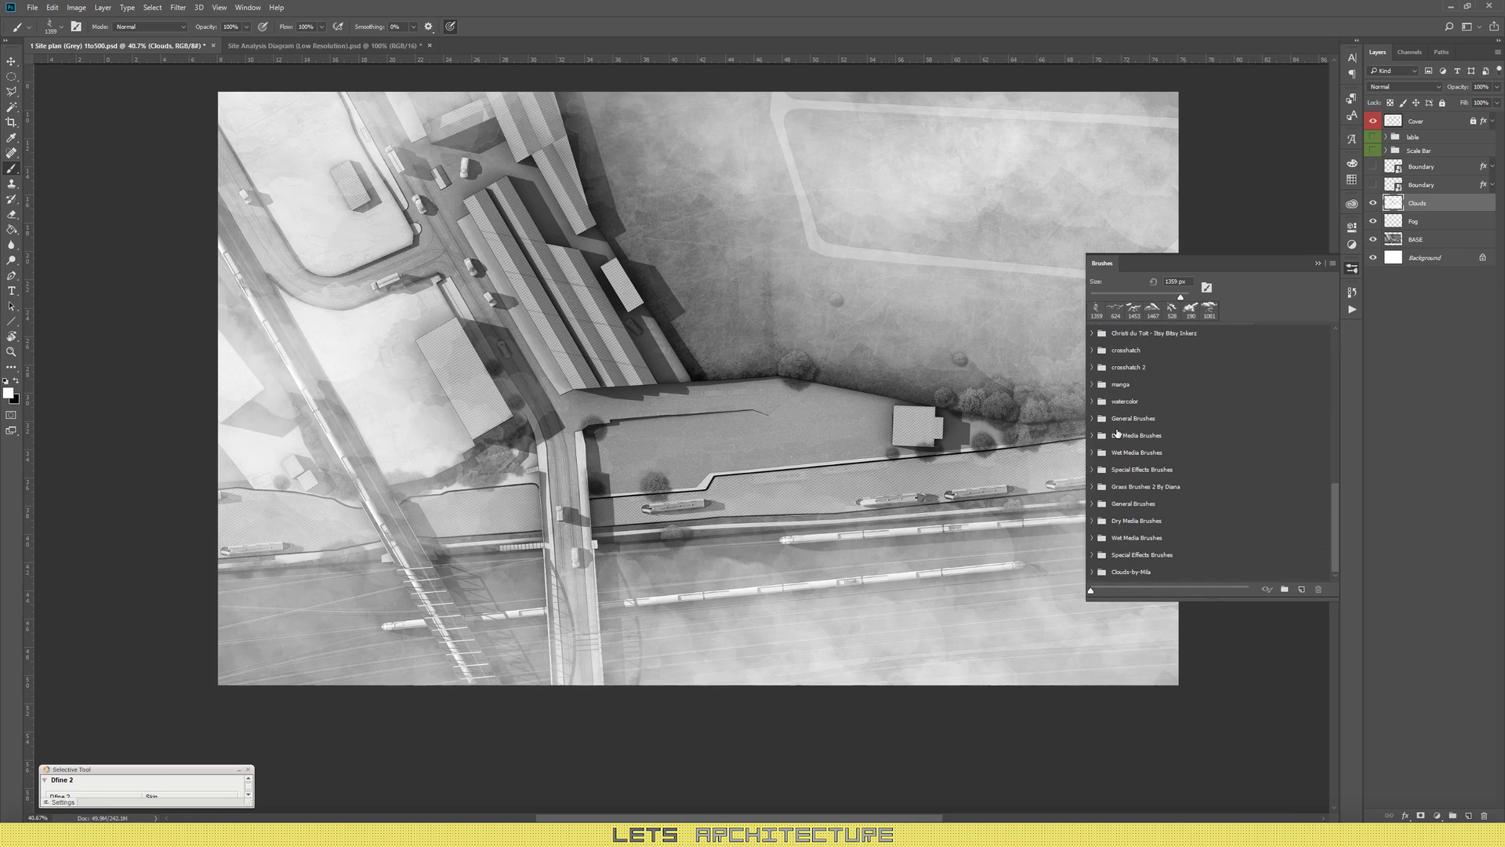
right_click(1129, 571)
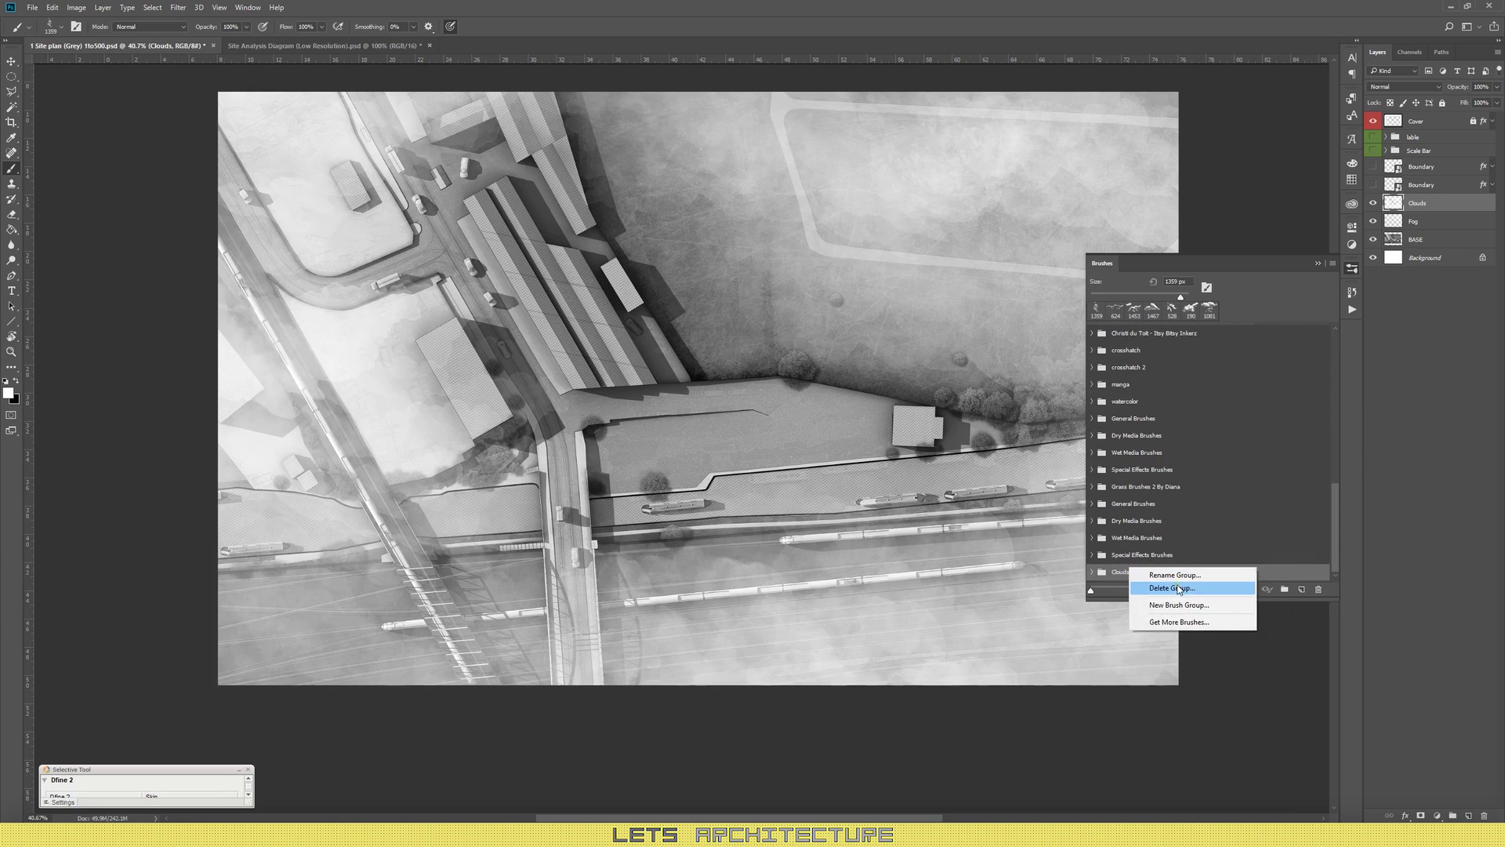
left_click(1160, 588)
left_click(727, 306)
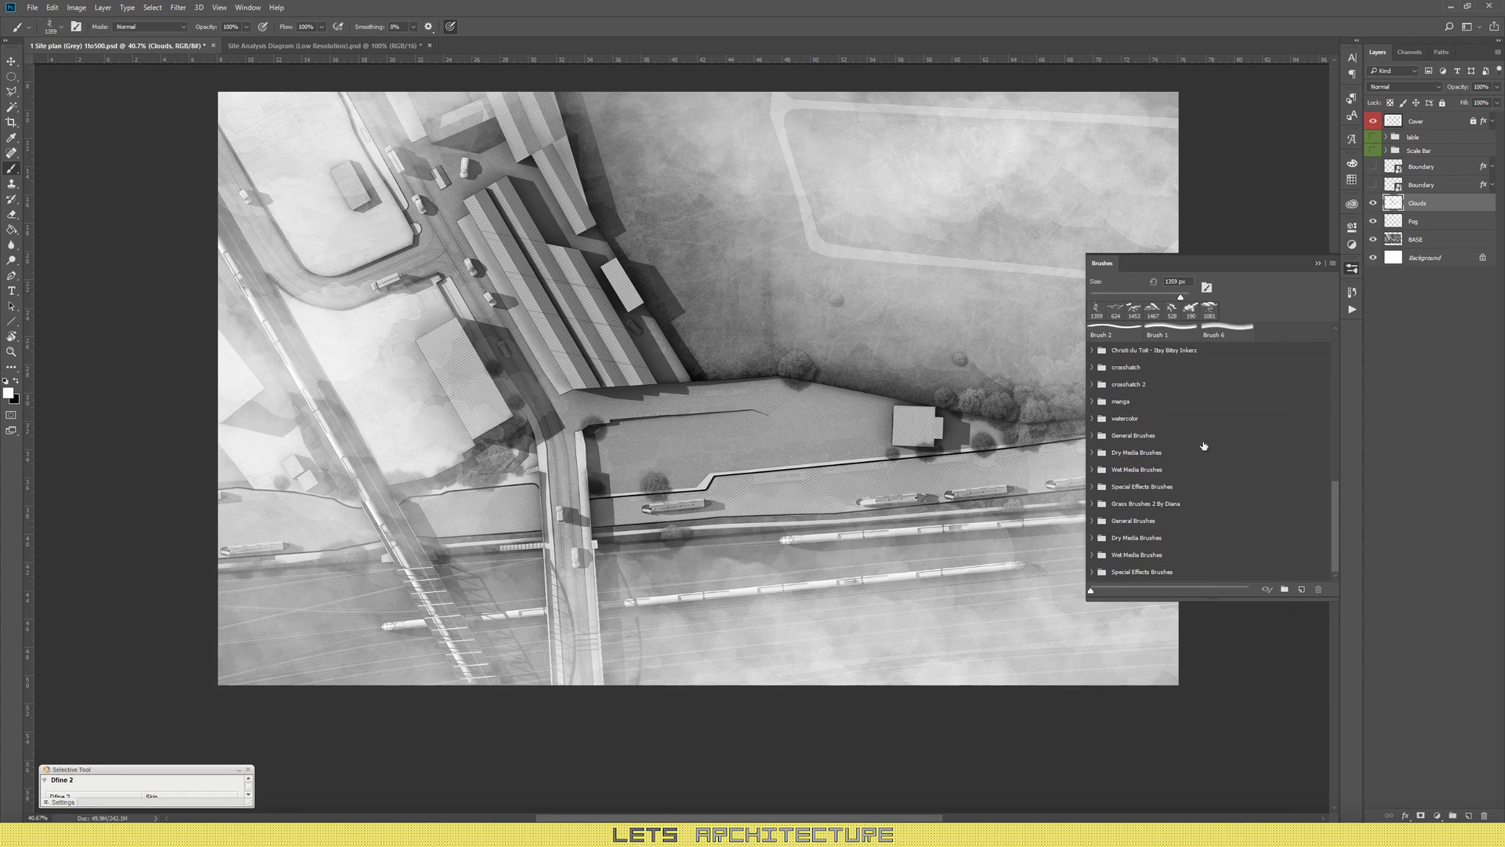
left_click(1334, 265)
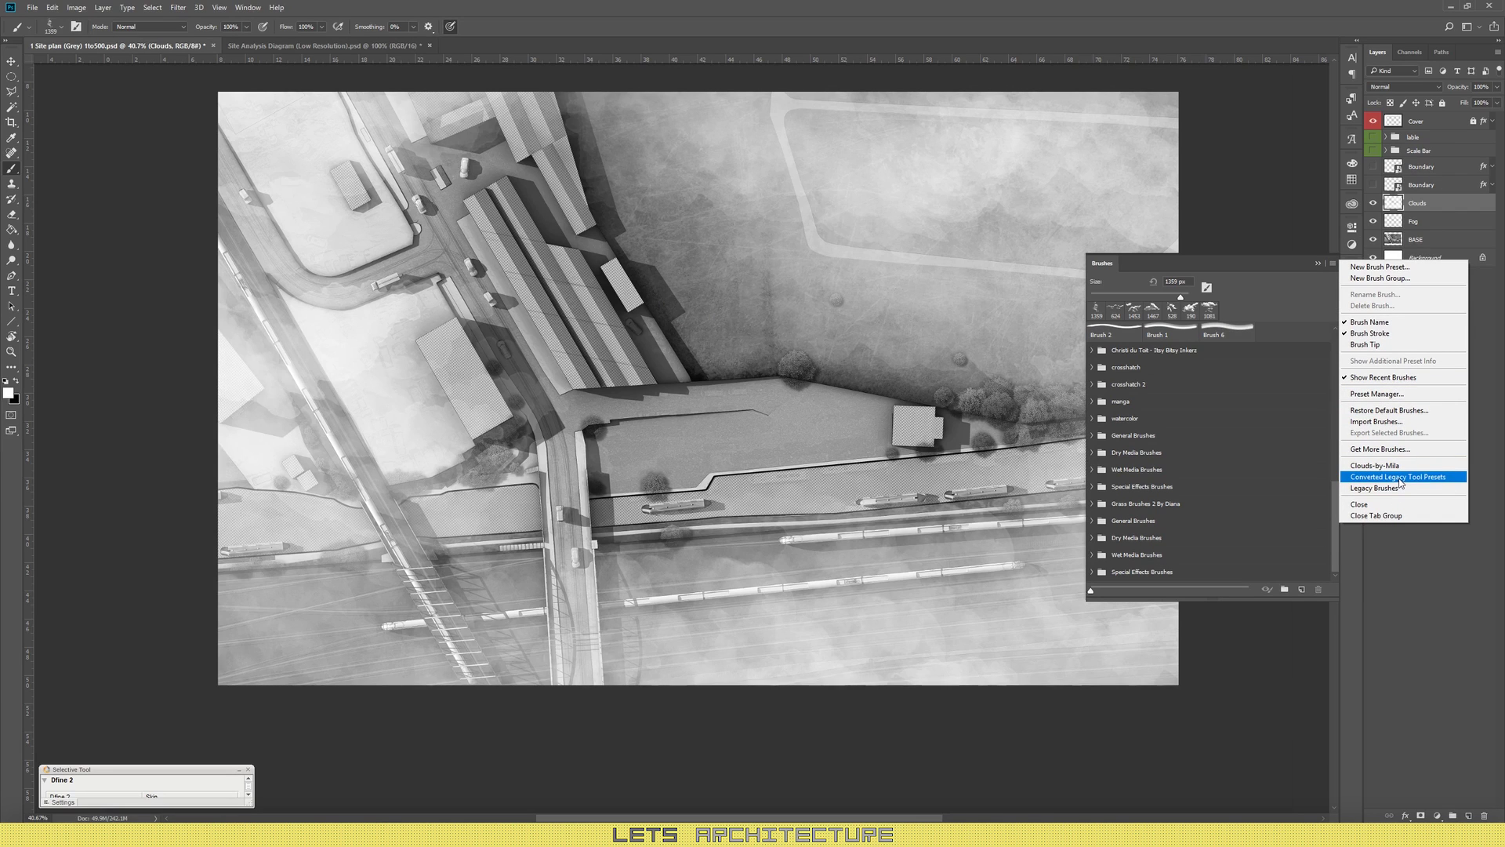
left_click(1335, 265)
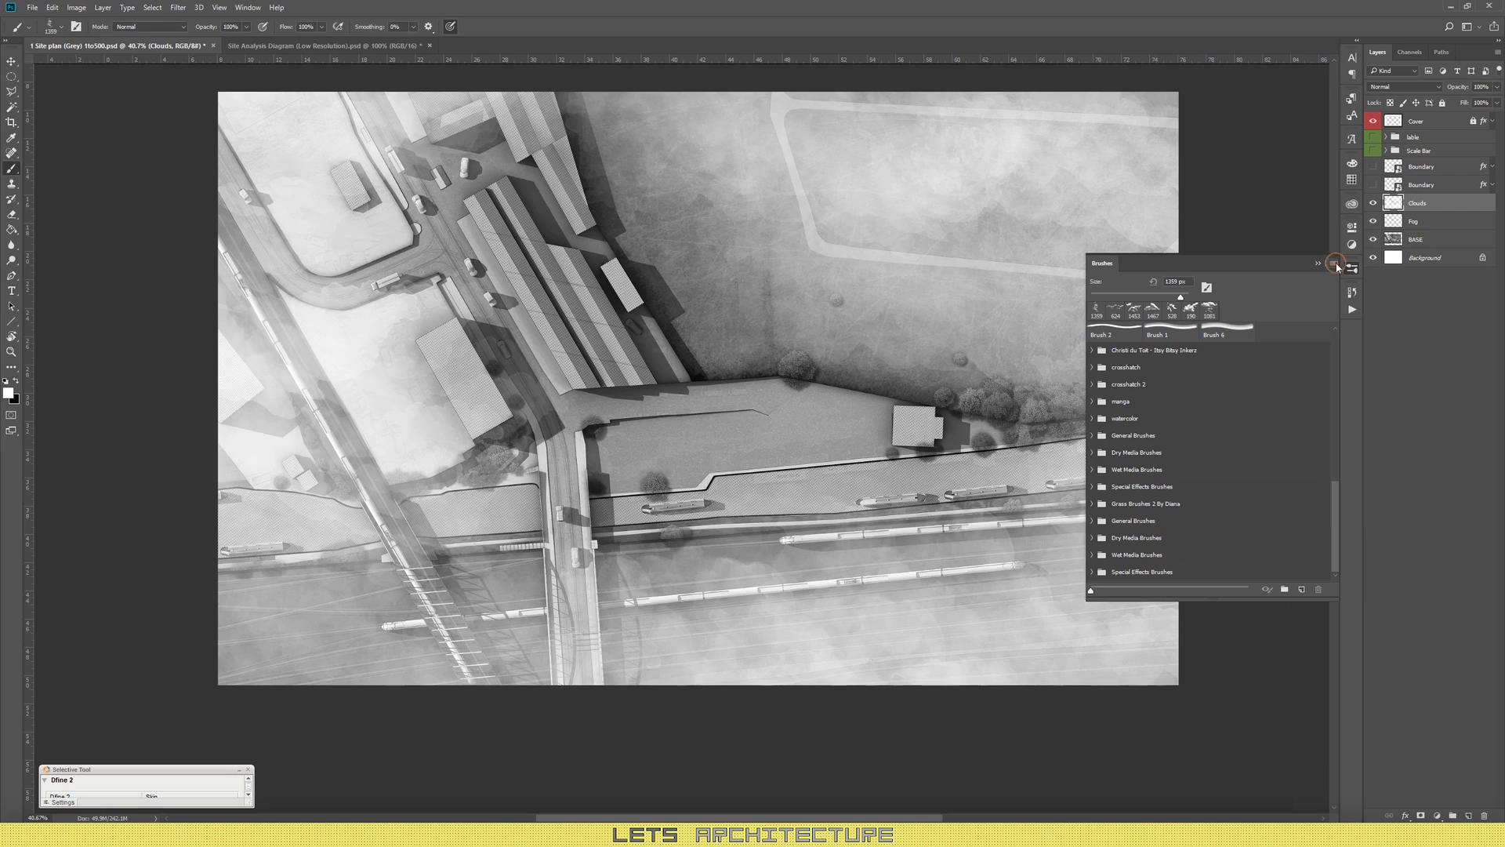
left_click(1335, 265)
left_click(1335, 266)
left_click(1334, 265)
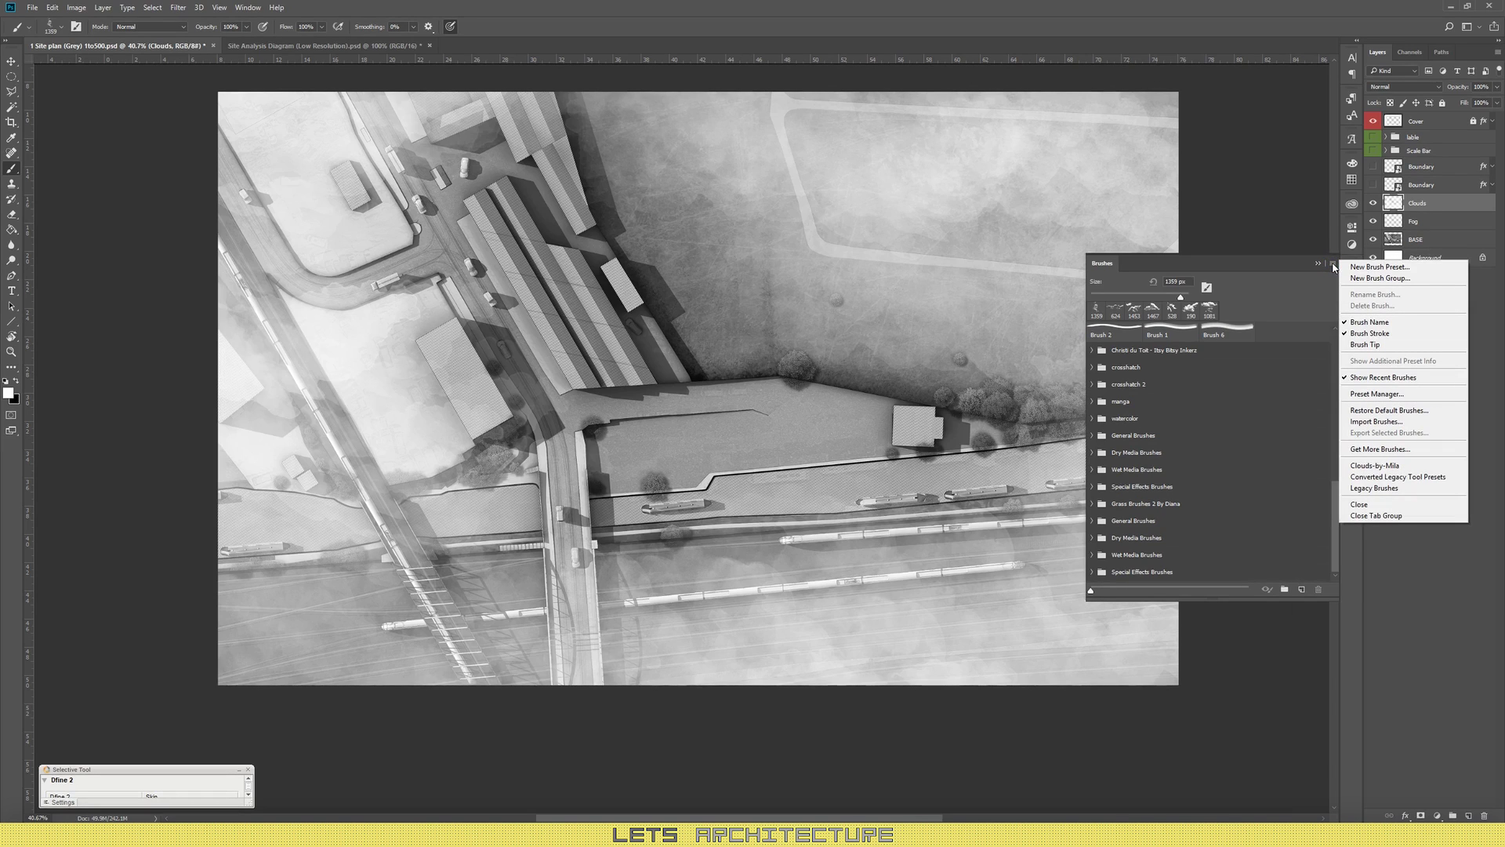
left_click(1198, 169)
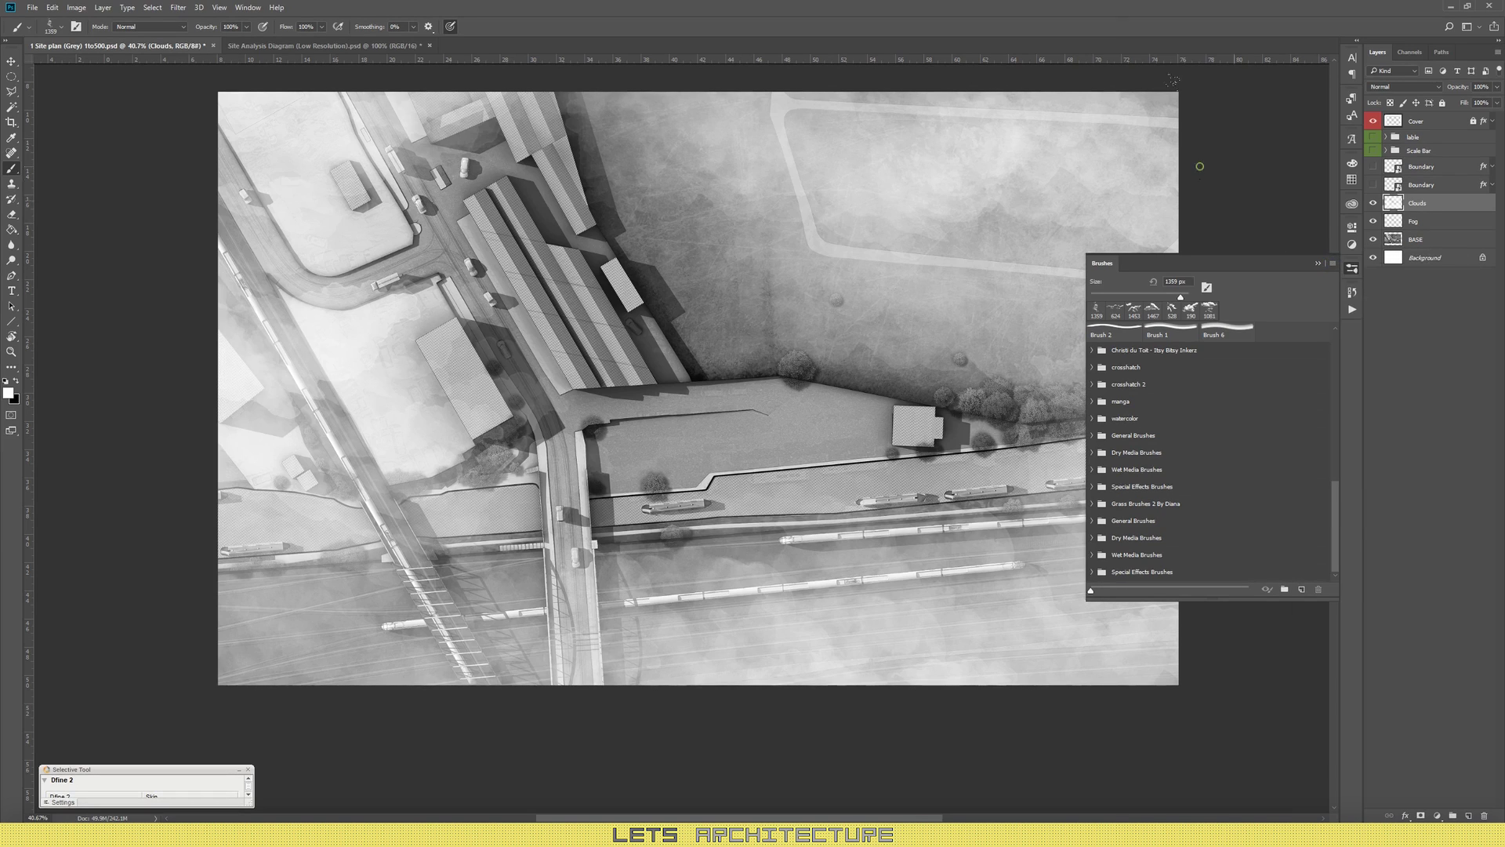
left_click(1336, 265)
left_click(1276, 195)
Step: Import the Clouds-by-Mila brush file from the Presets Brushes folder into the brush list
left_click(1334, 265)
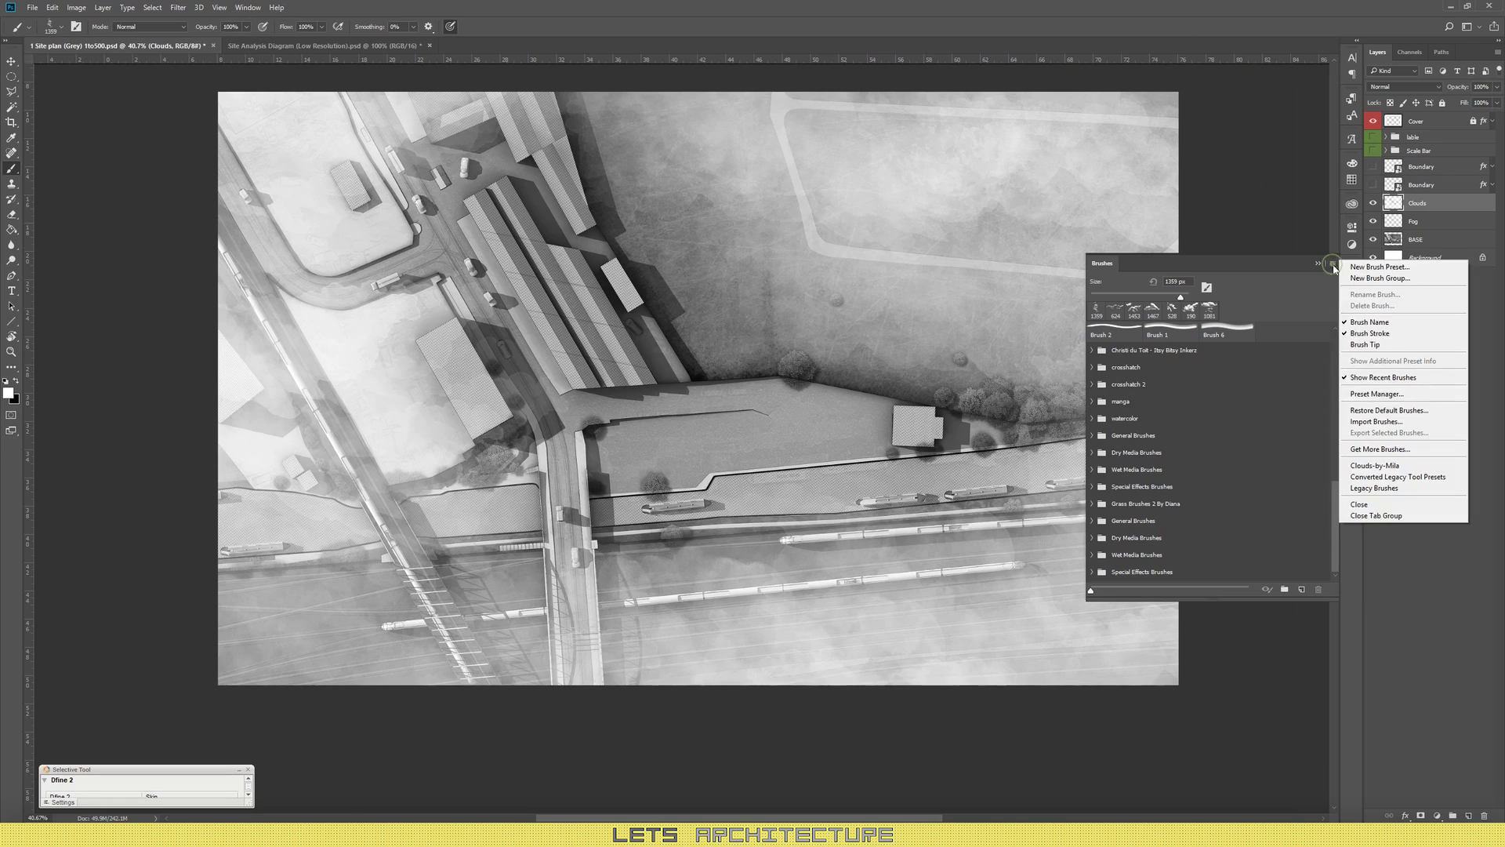
left_click(1397, 423)
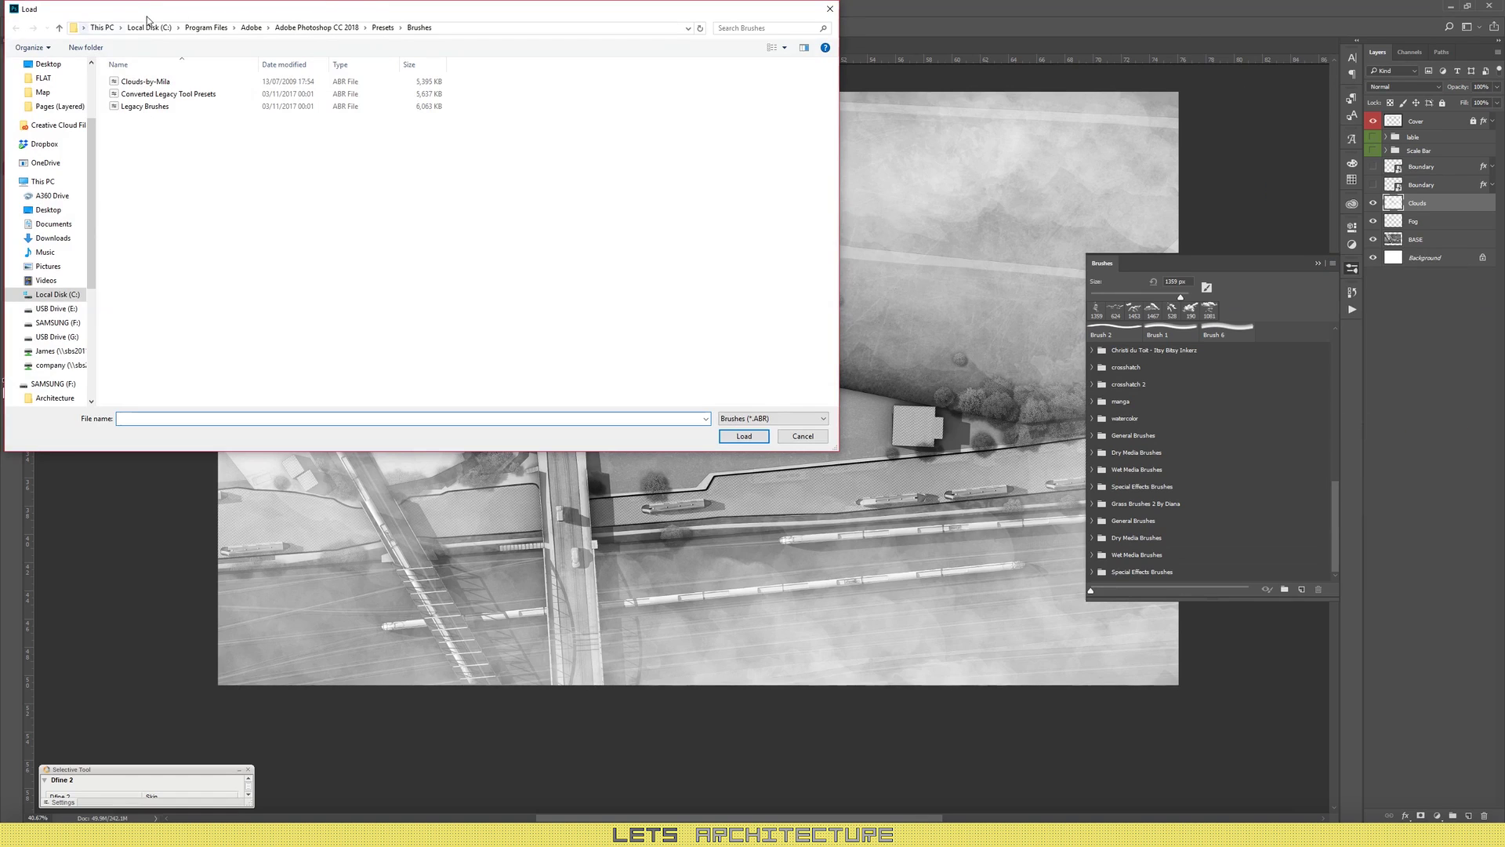
left_click(155, 80)
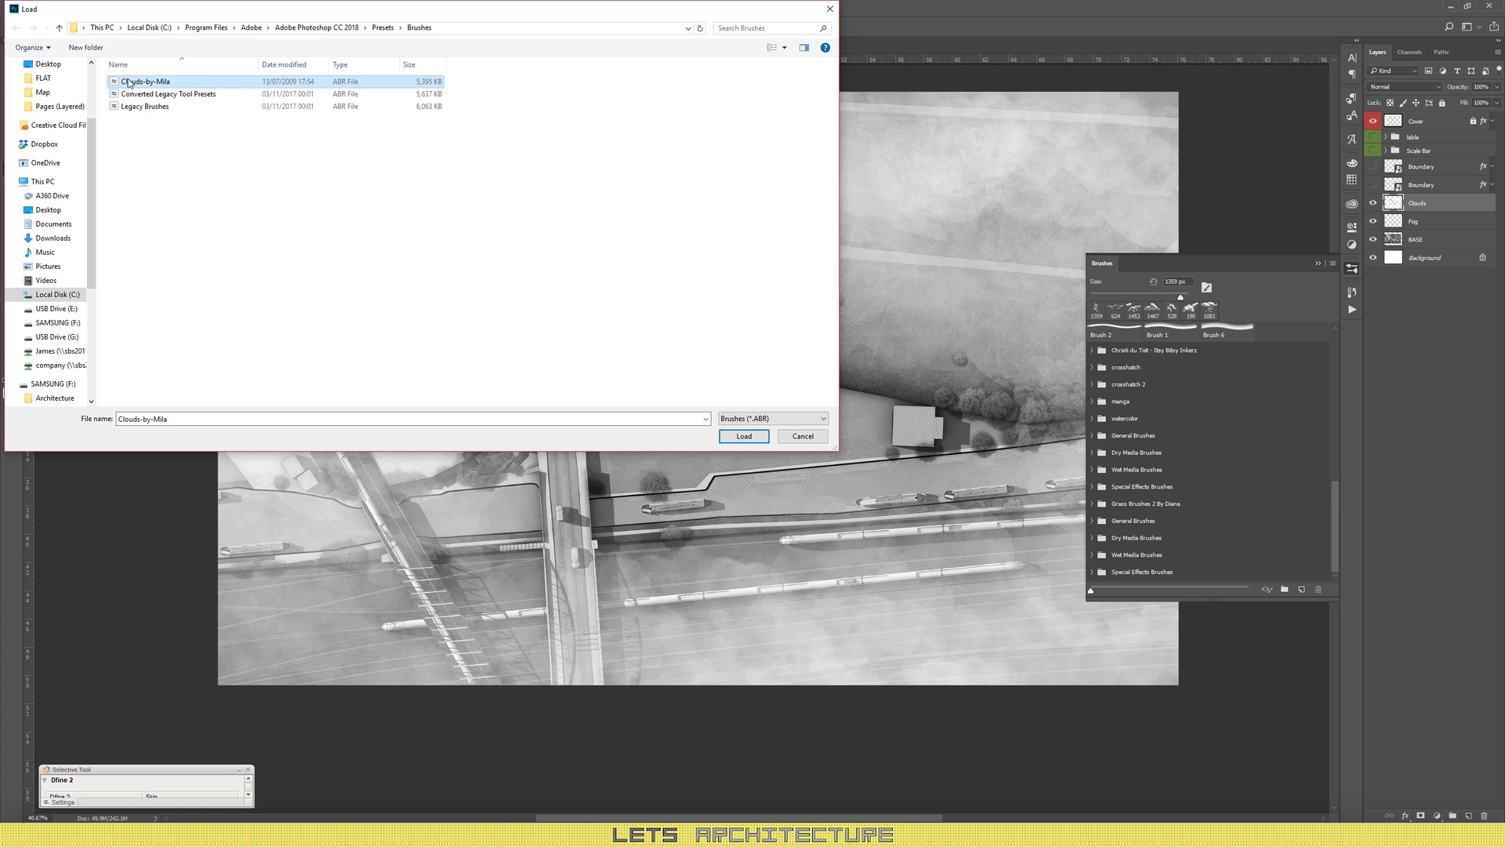
left_click(749, 436)
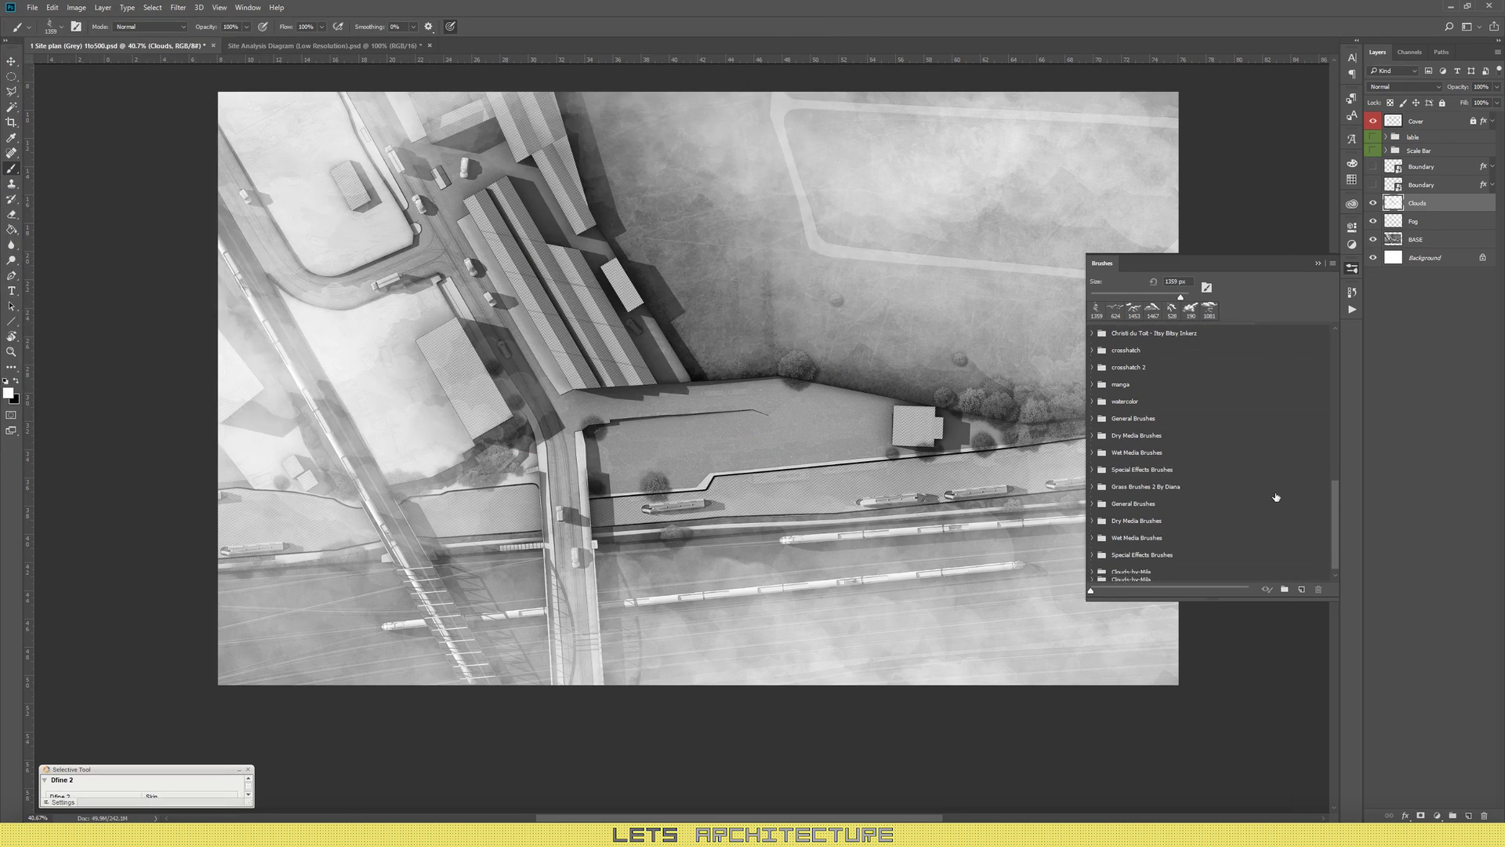
Step: Expand the Clouds-by-Mila group and try stamping white clouds over the open field with the Cloud1131 and Clouds886 brushes
left_click(1127, 575)
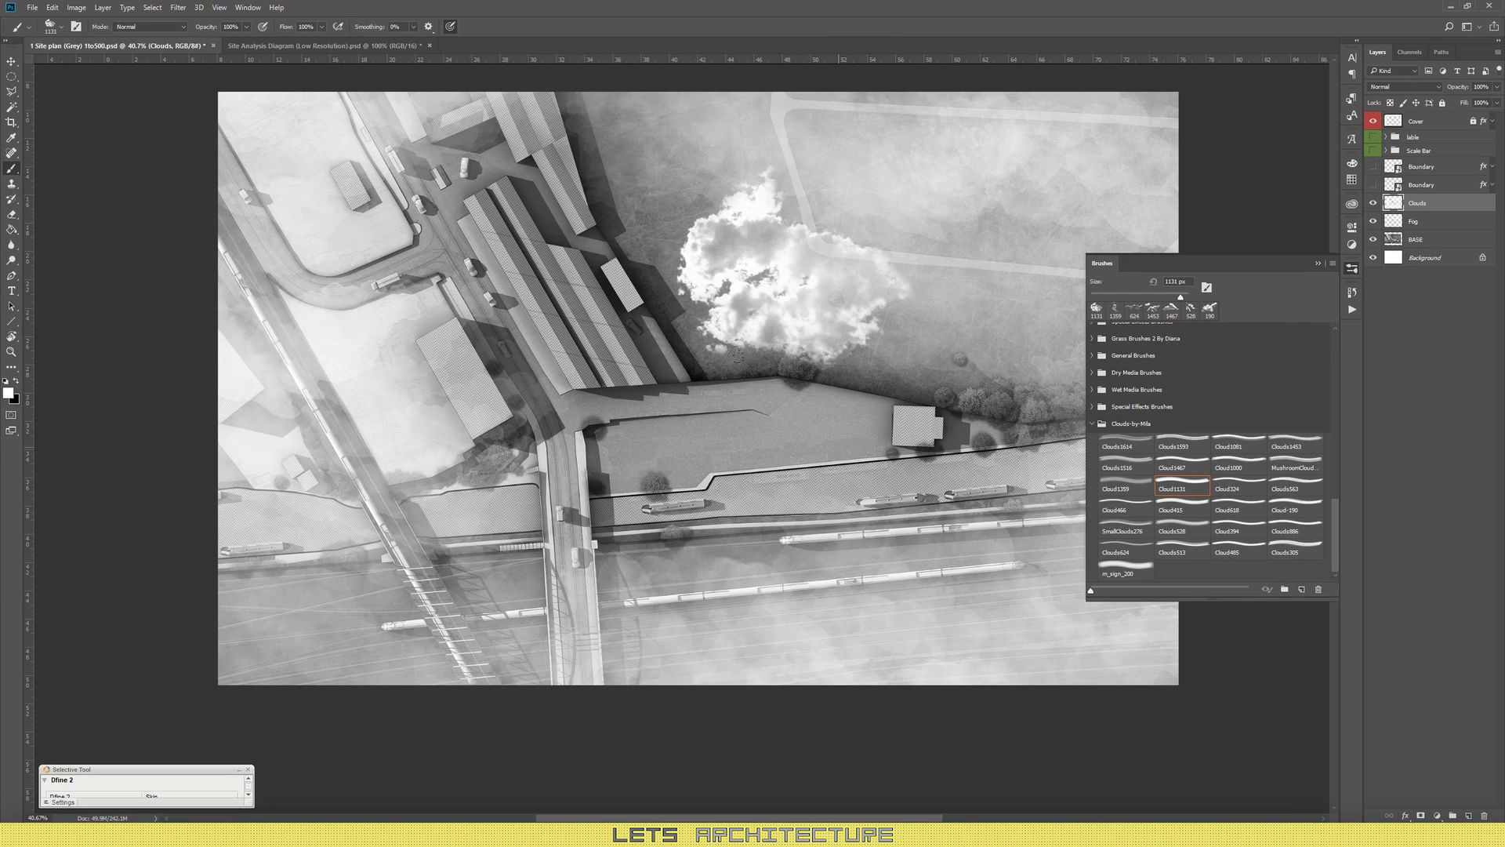
key("ctrl+z")
left_click(899, 553)
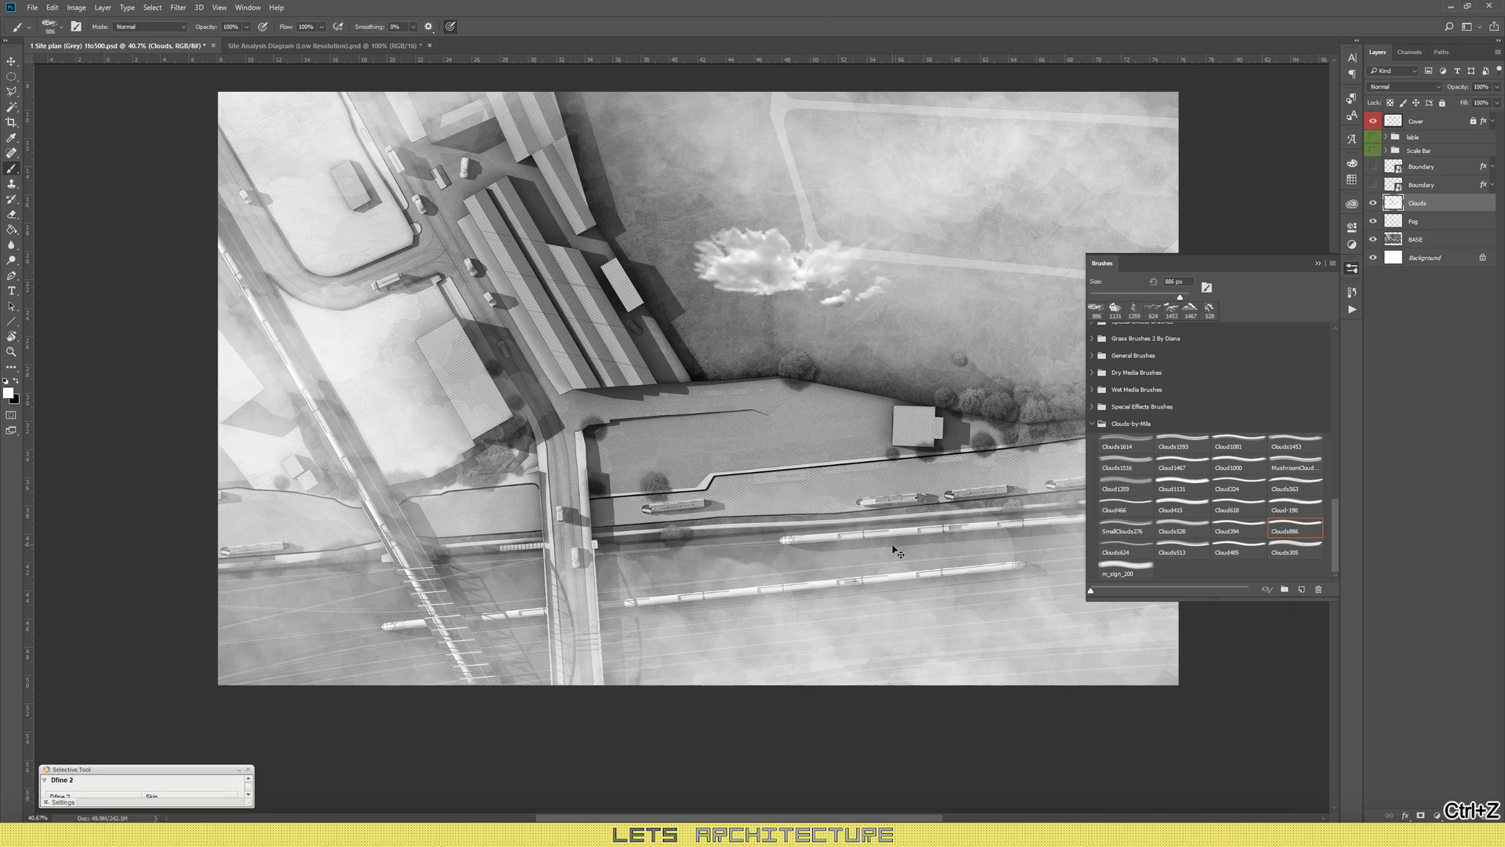